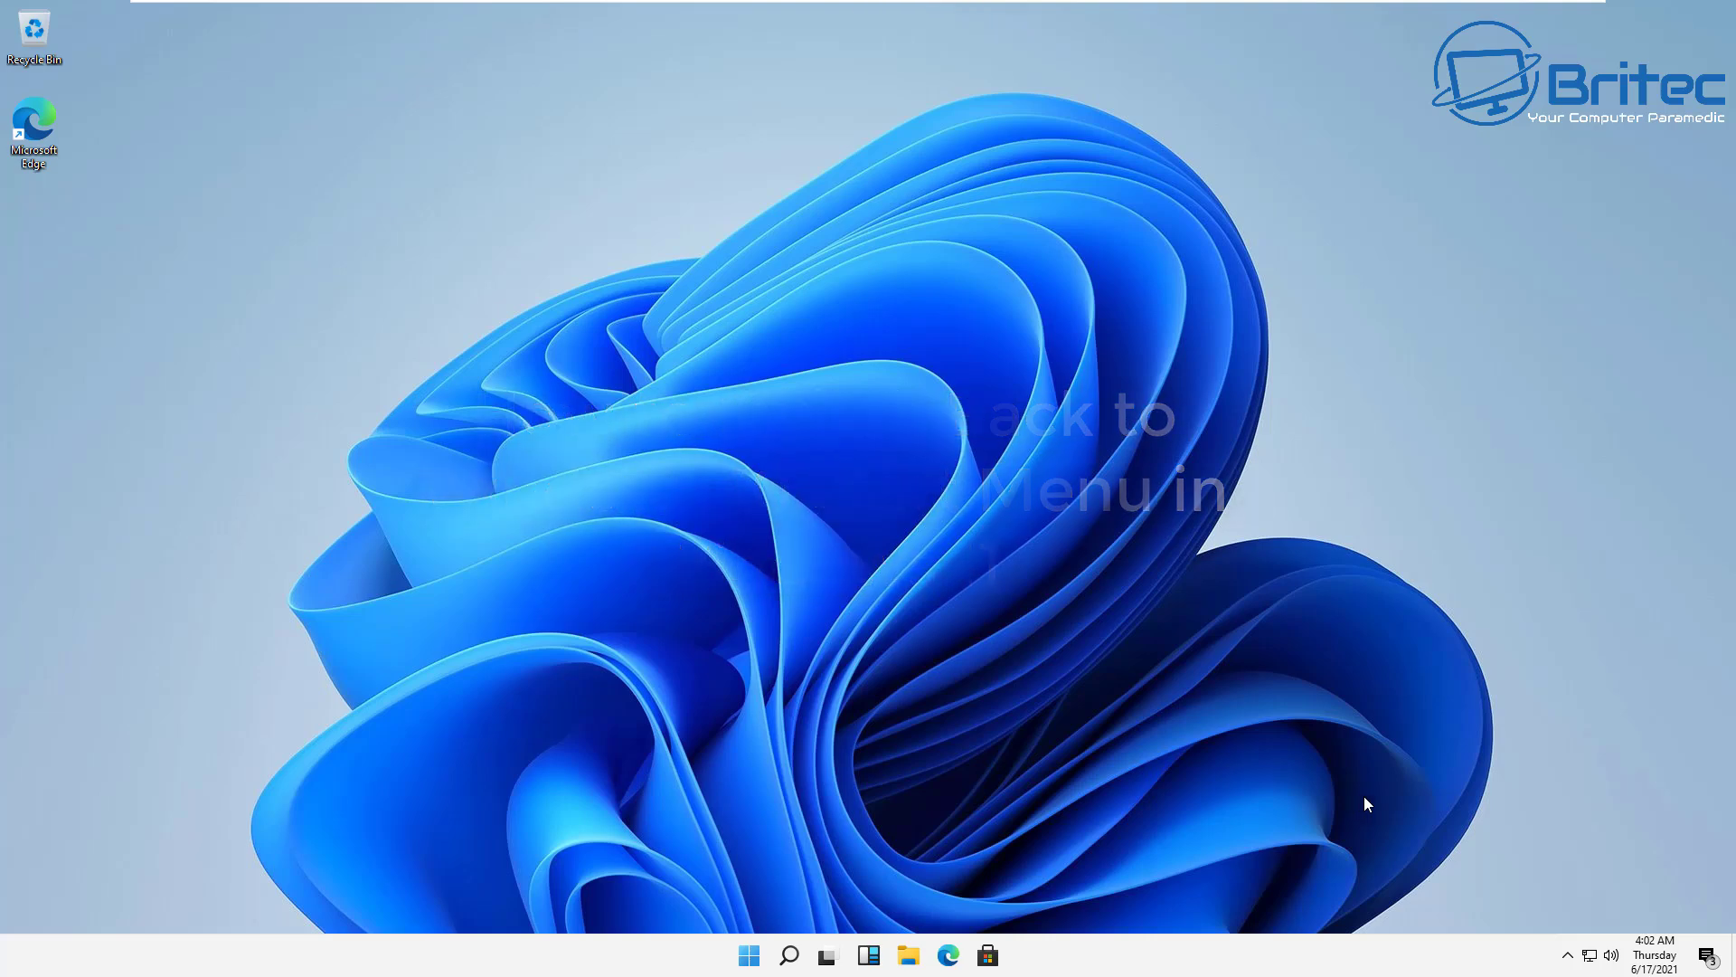
Step: Open and close the Start menu, then launch Settings from Start and close it
left_click(749, 954)
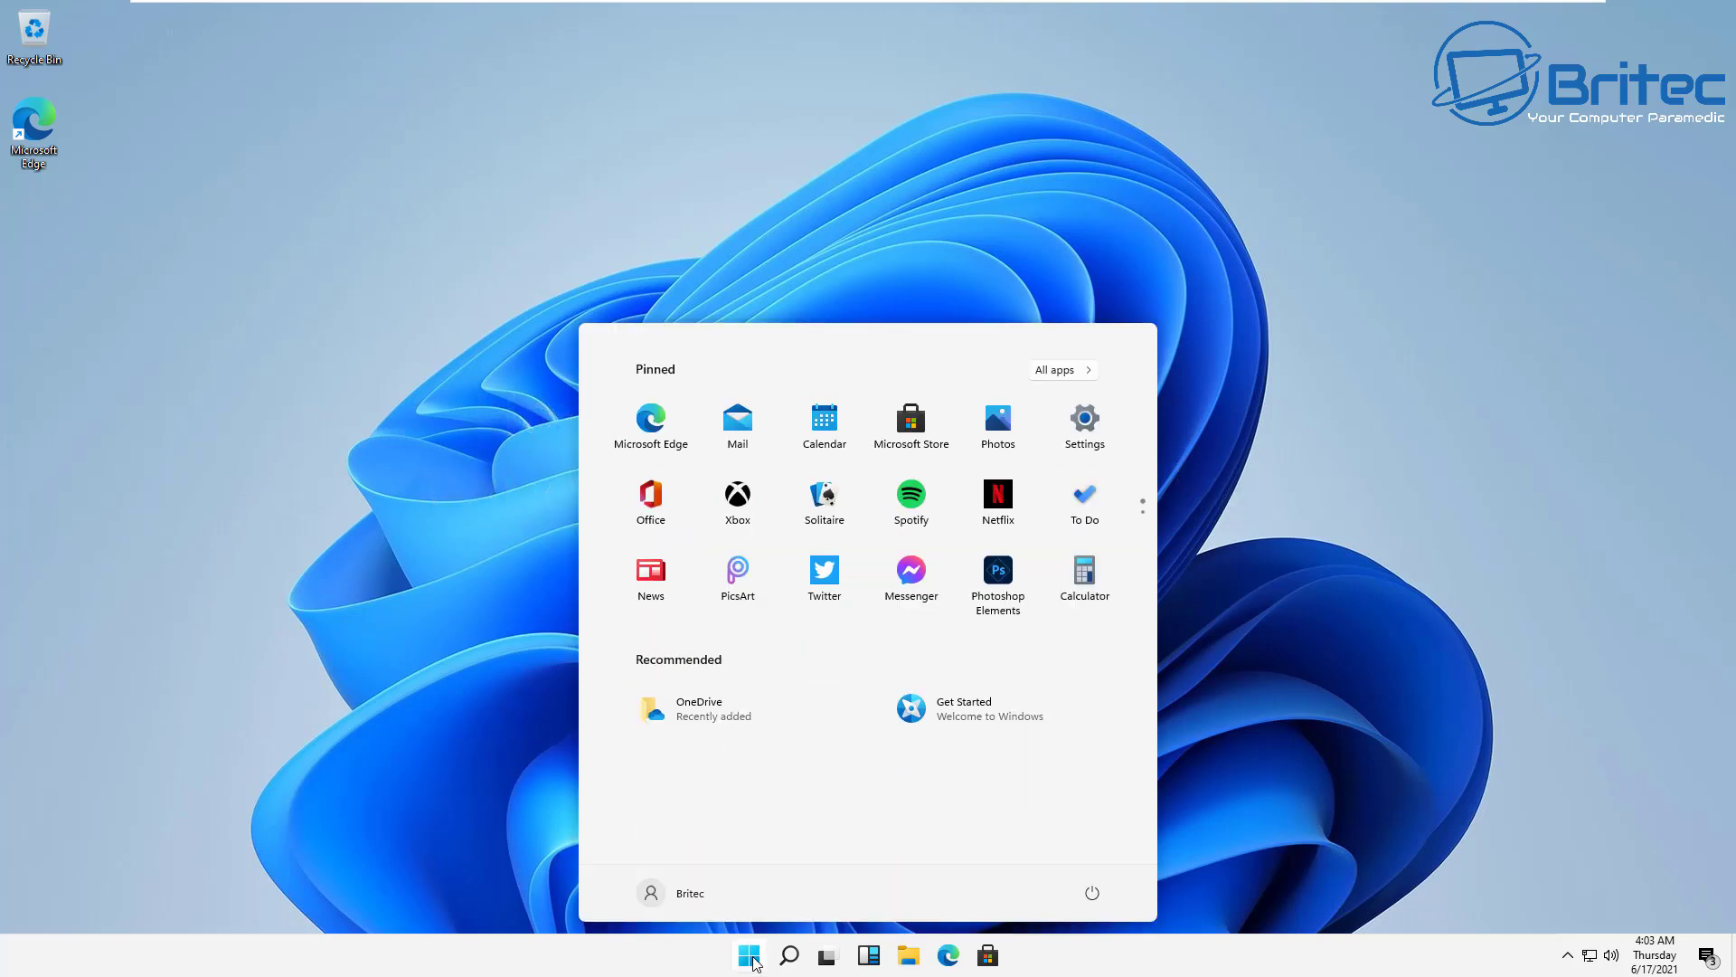
left_click(1237, 710)
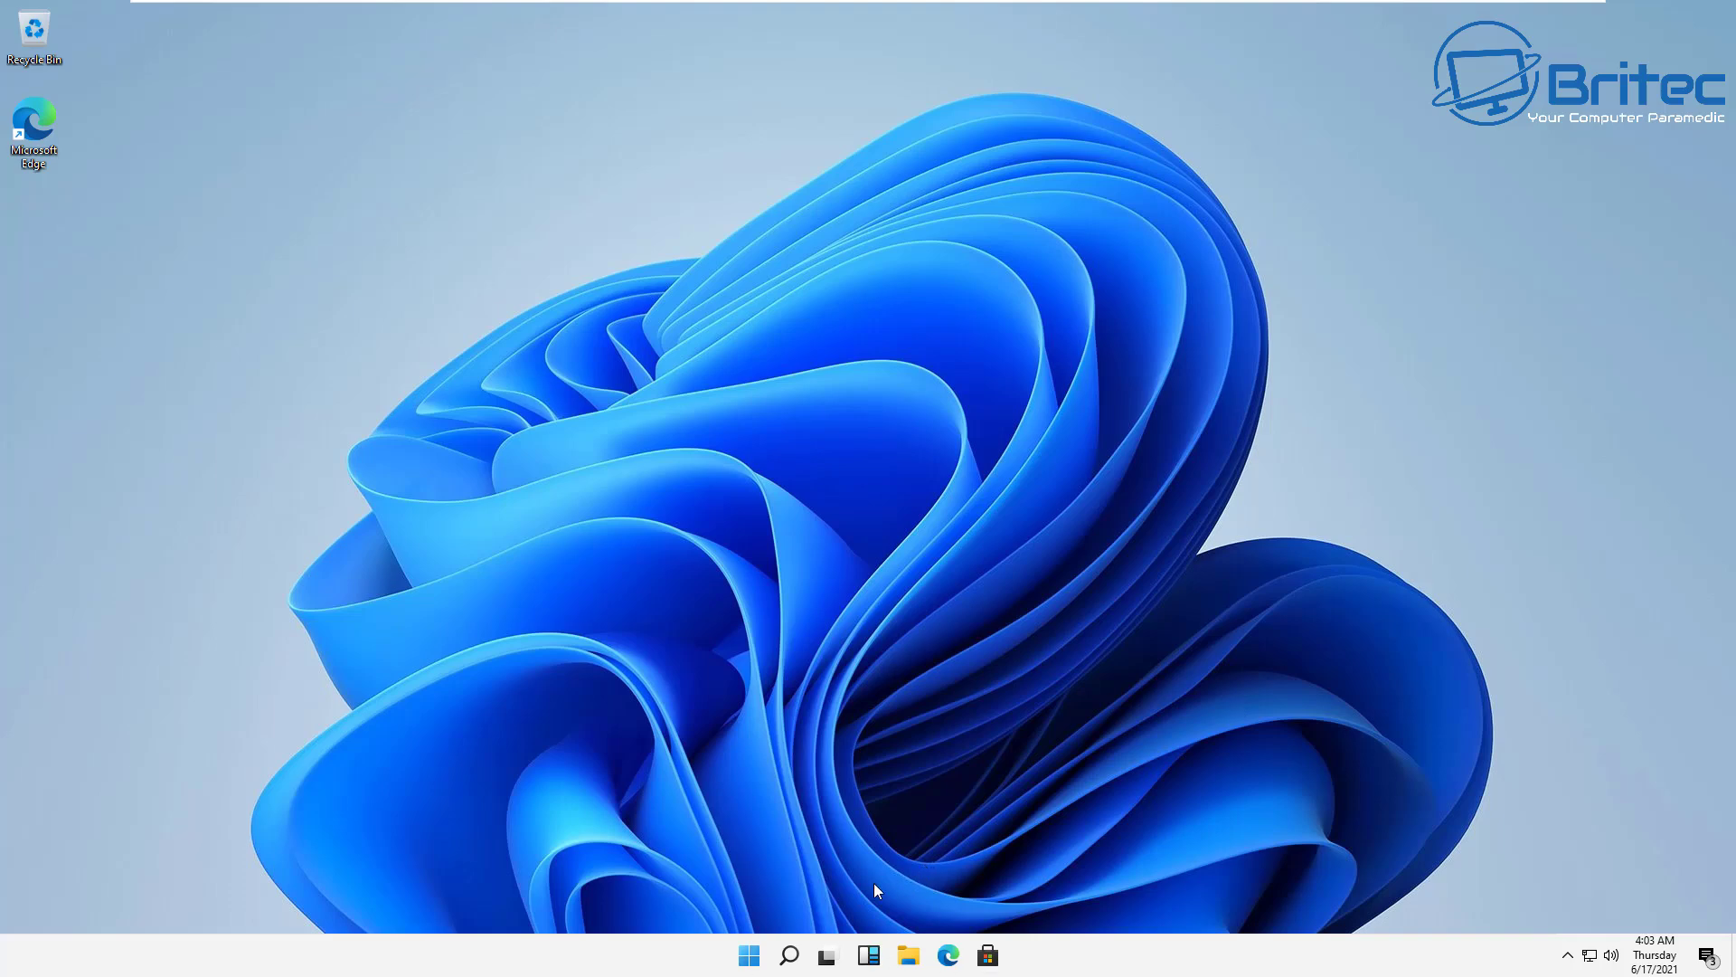
left_click(749, 955)
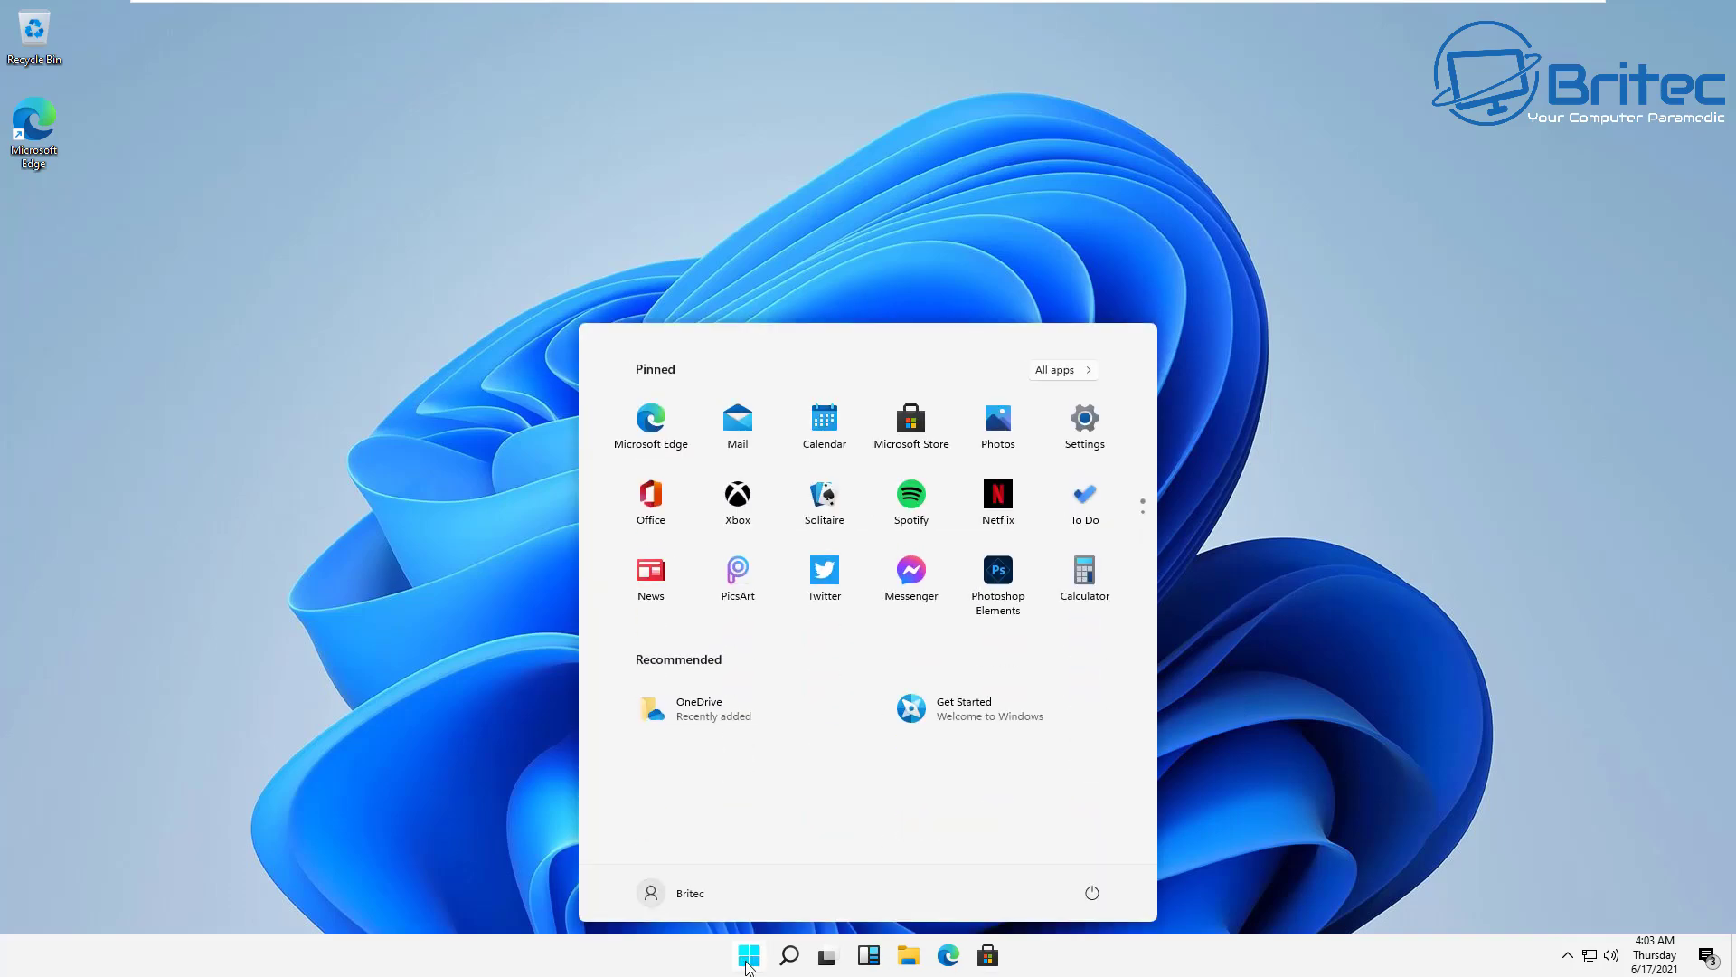
left_click(1088, 430)
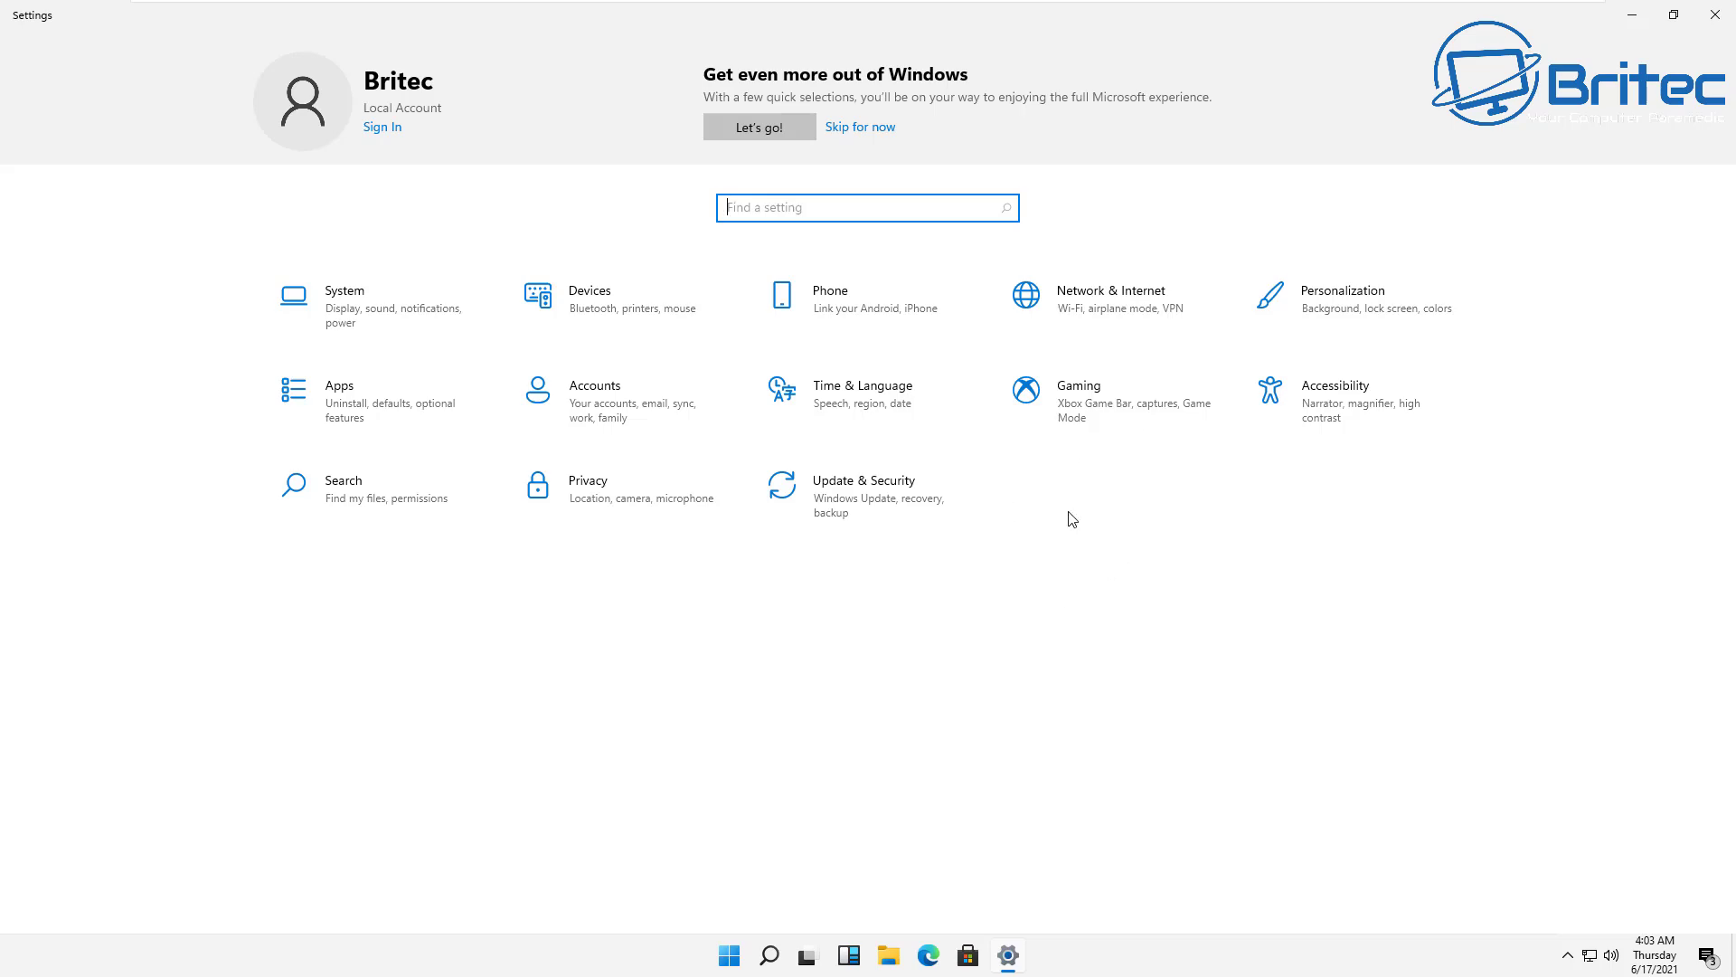
left_click(1717, 16)
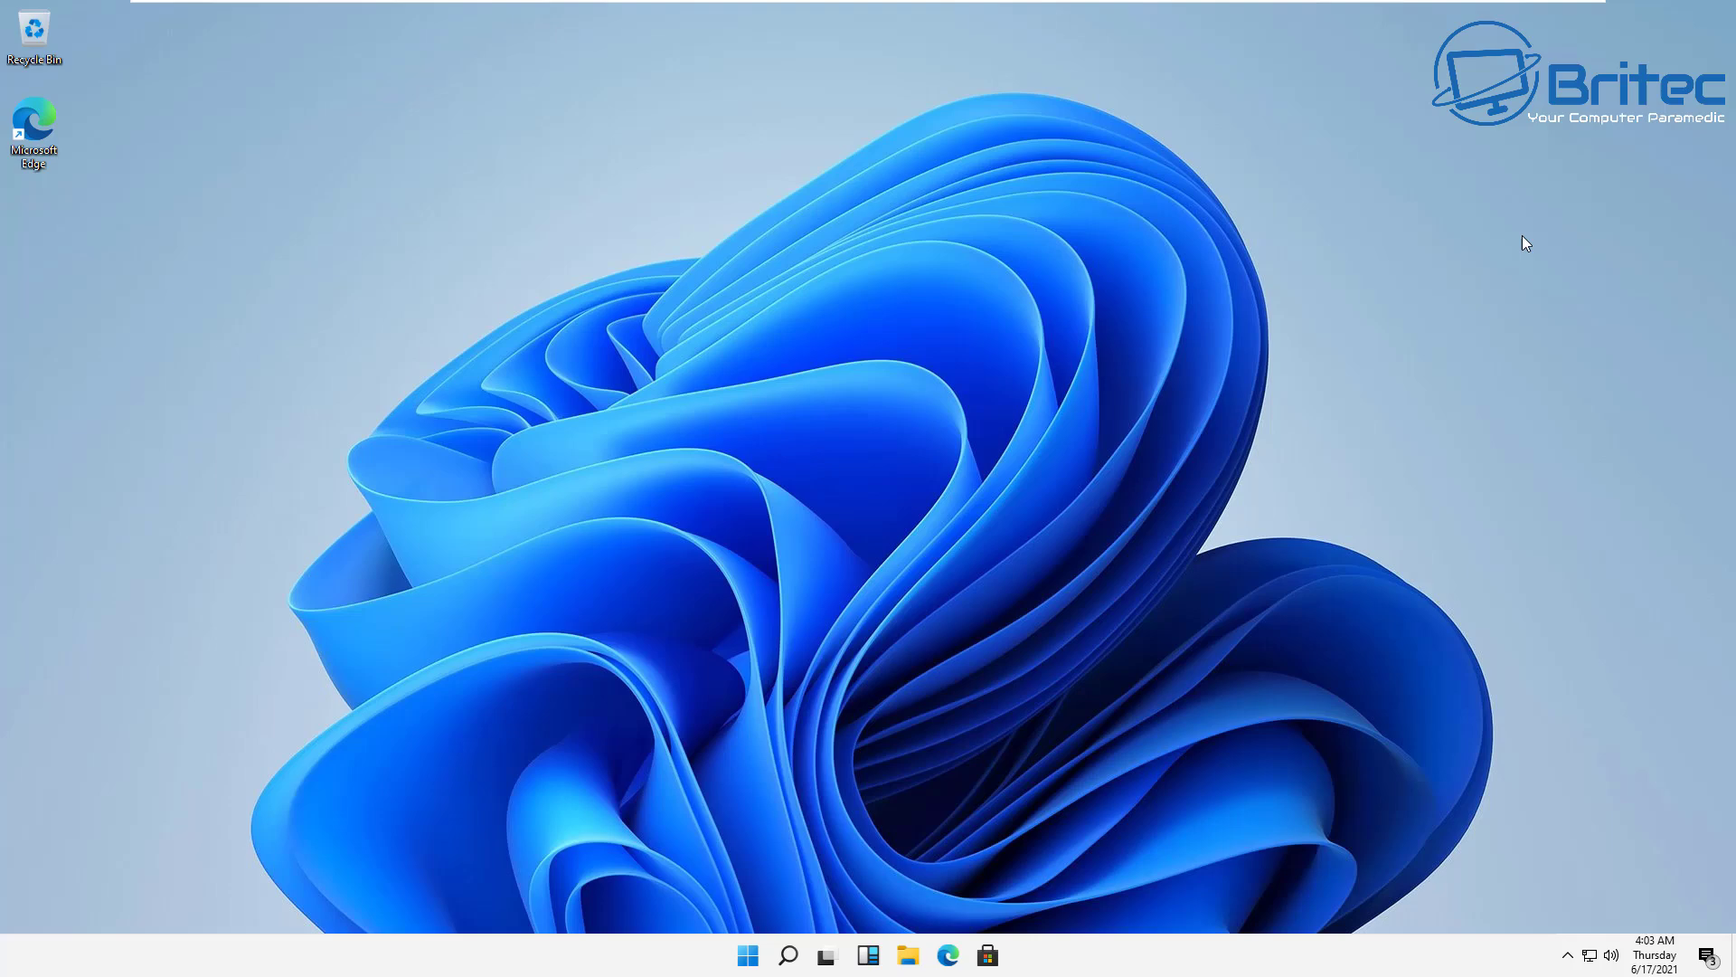
Step: From the taskbar's shortcut menu, open taskbar settings and set Taskbar alignment to Left
right_click(620, 955)
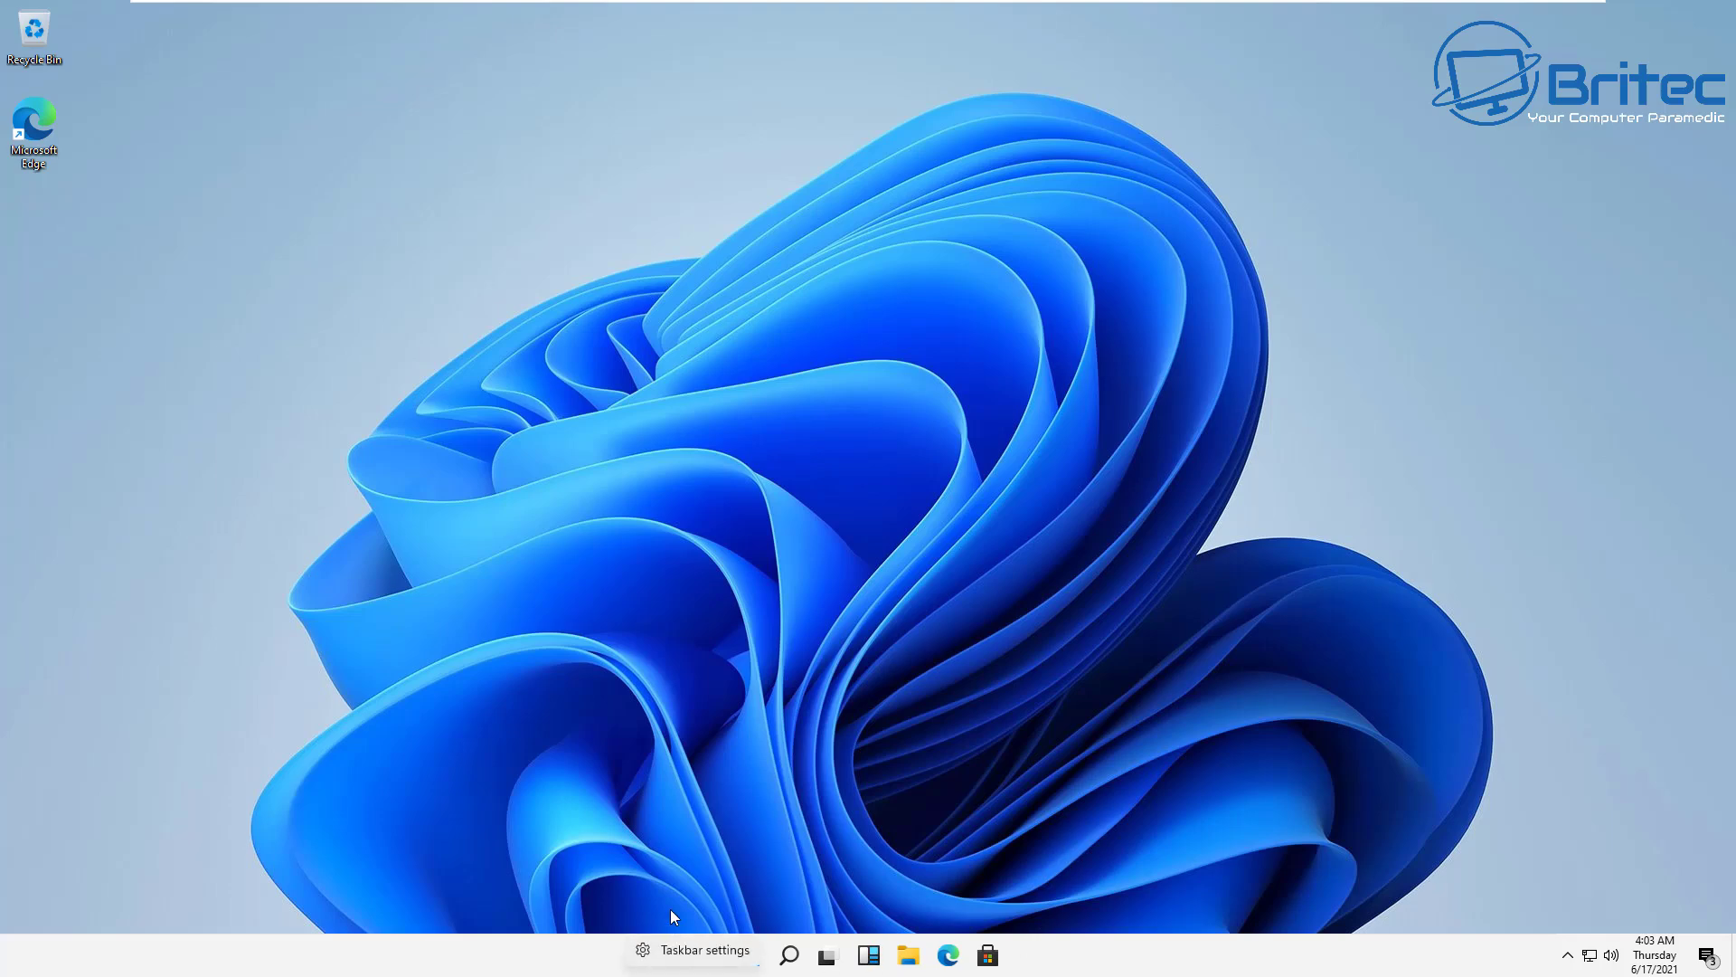
left_click(682, 955)
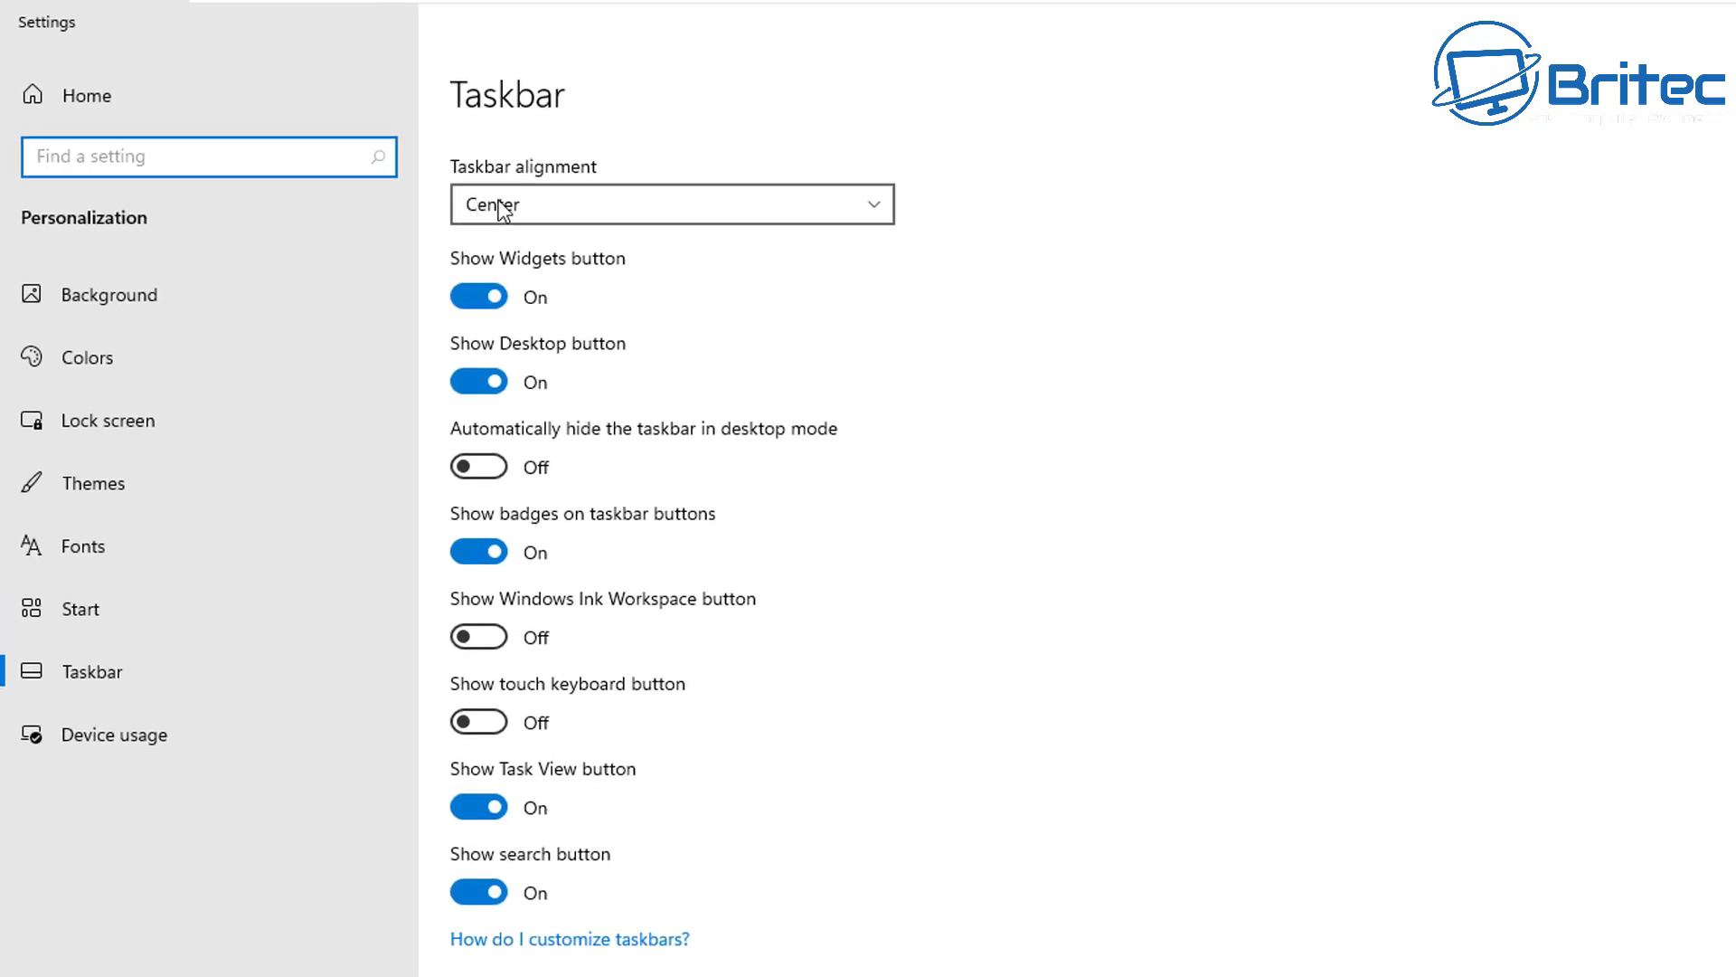
left_click(870, 206)
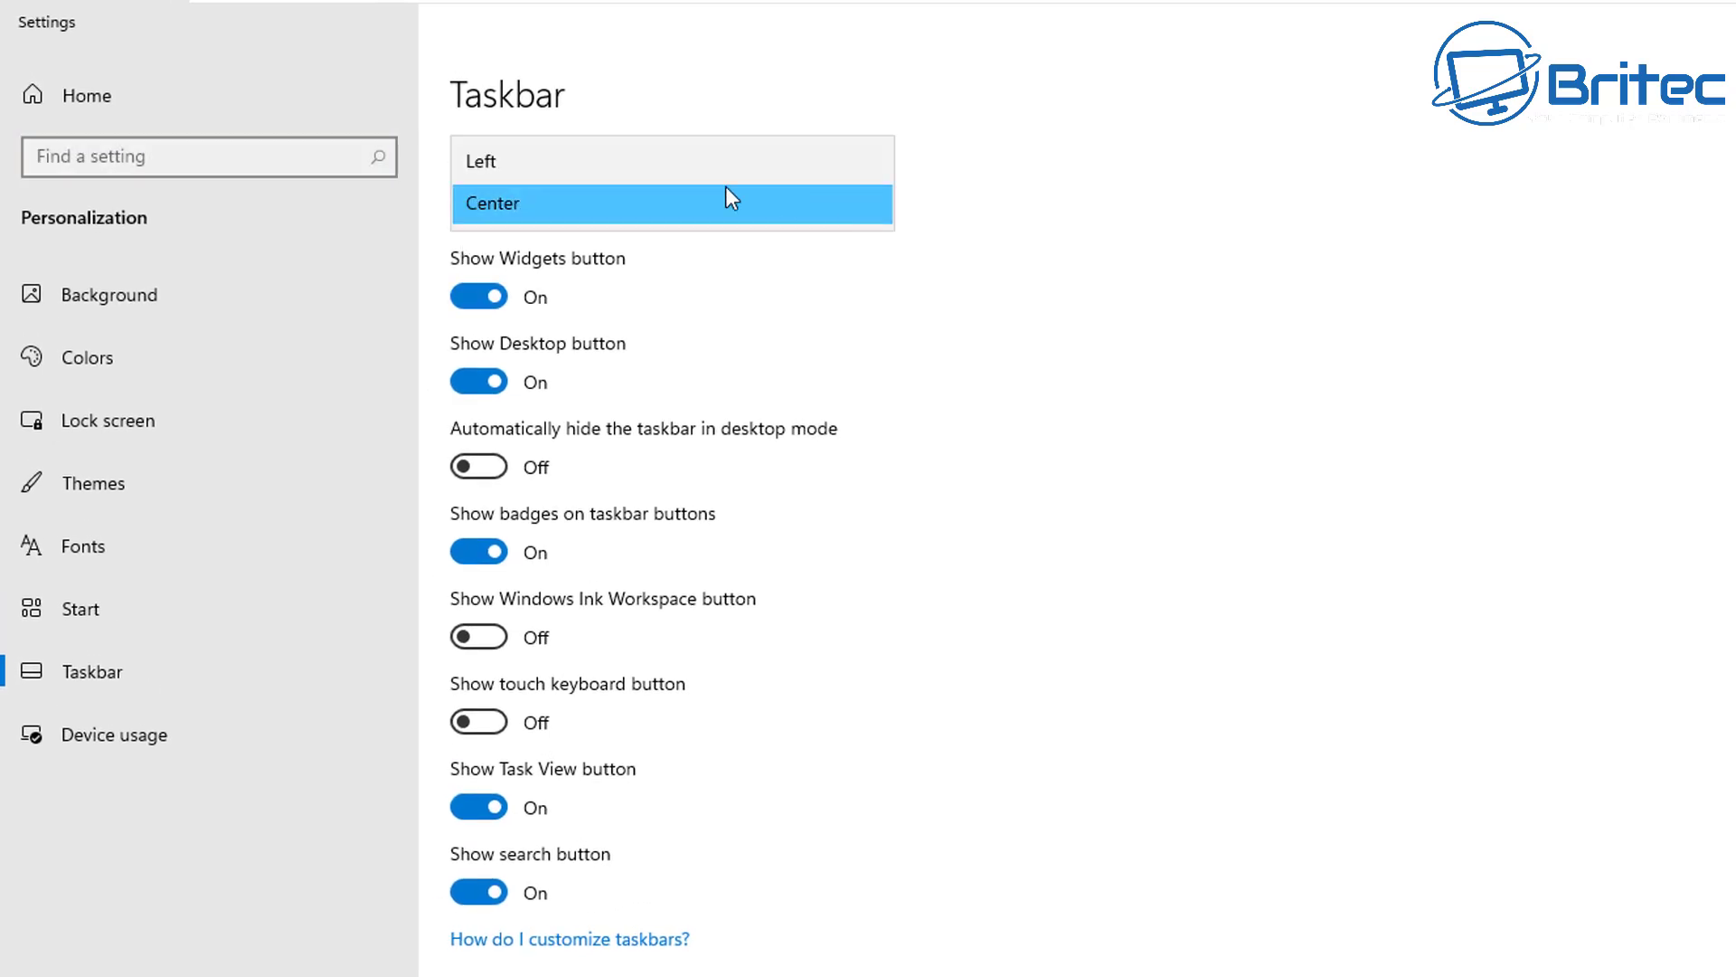
left_click(622, 153)
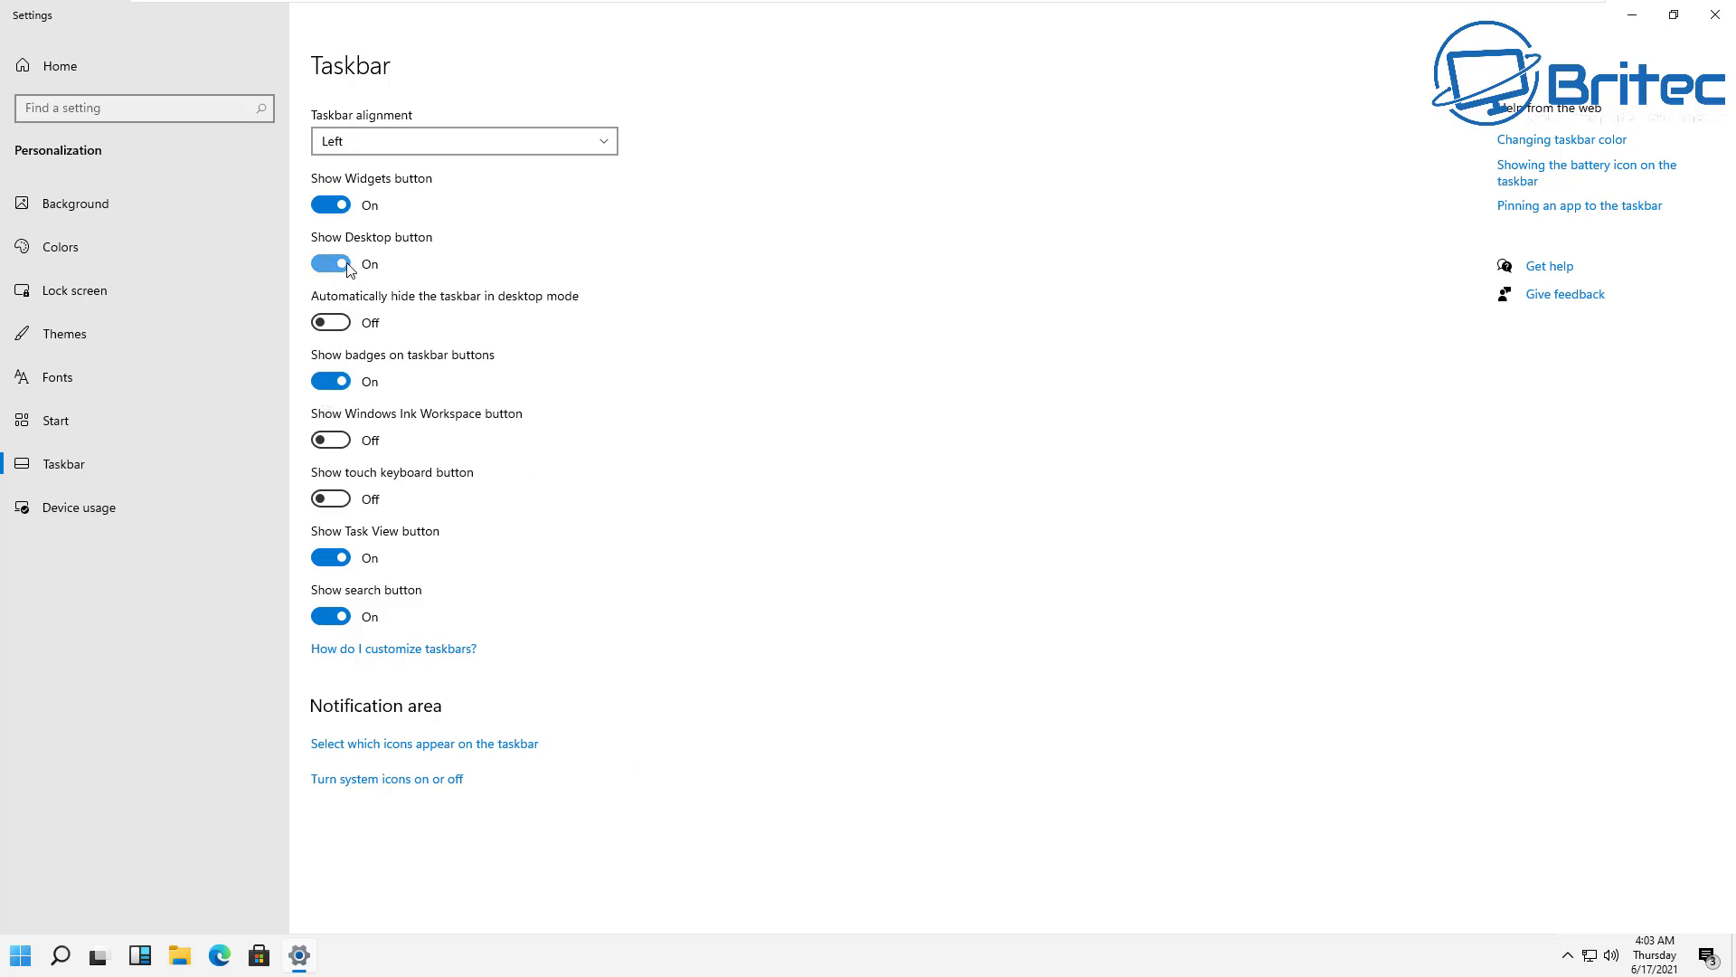
Step: Toggle the Widgets and Search taskbar icons off and back on
left_click(337, 206)
left_click(337, 206)
left_click(340, 616)
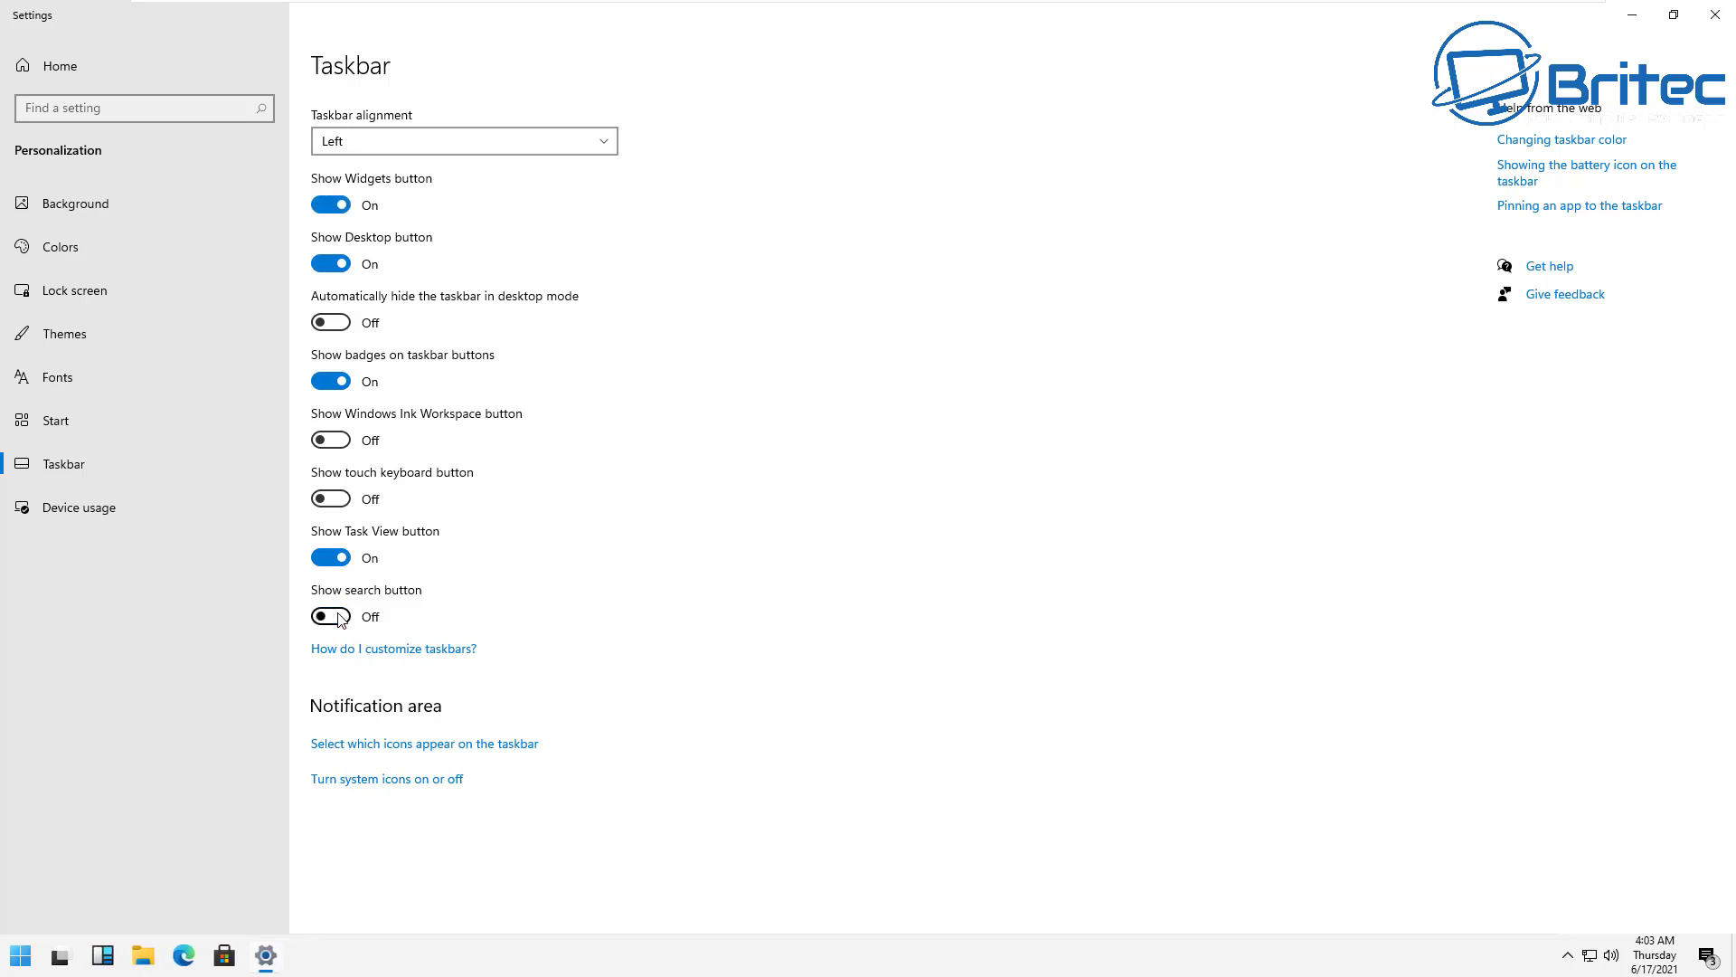
left_click(340, 616)
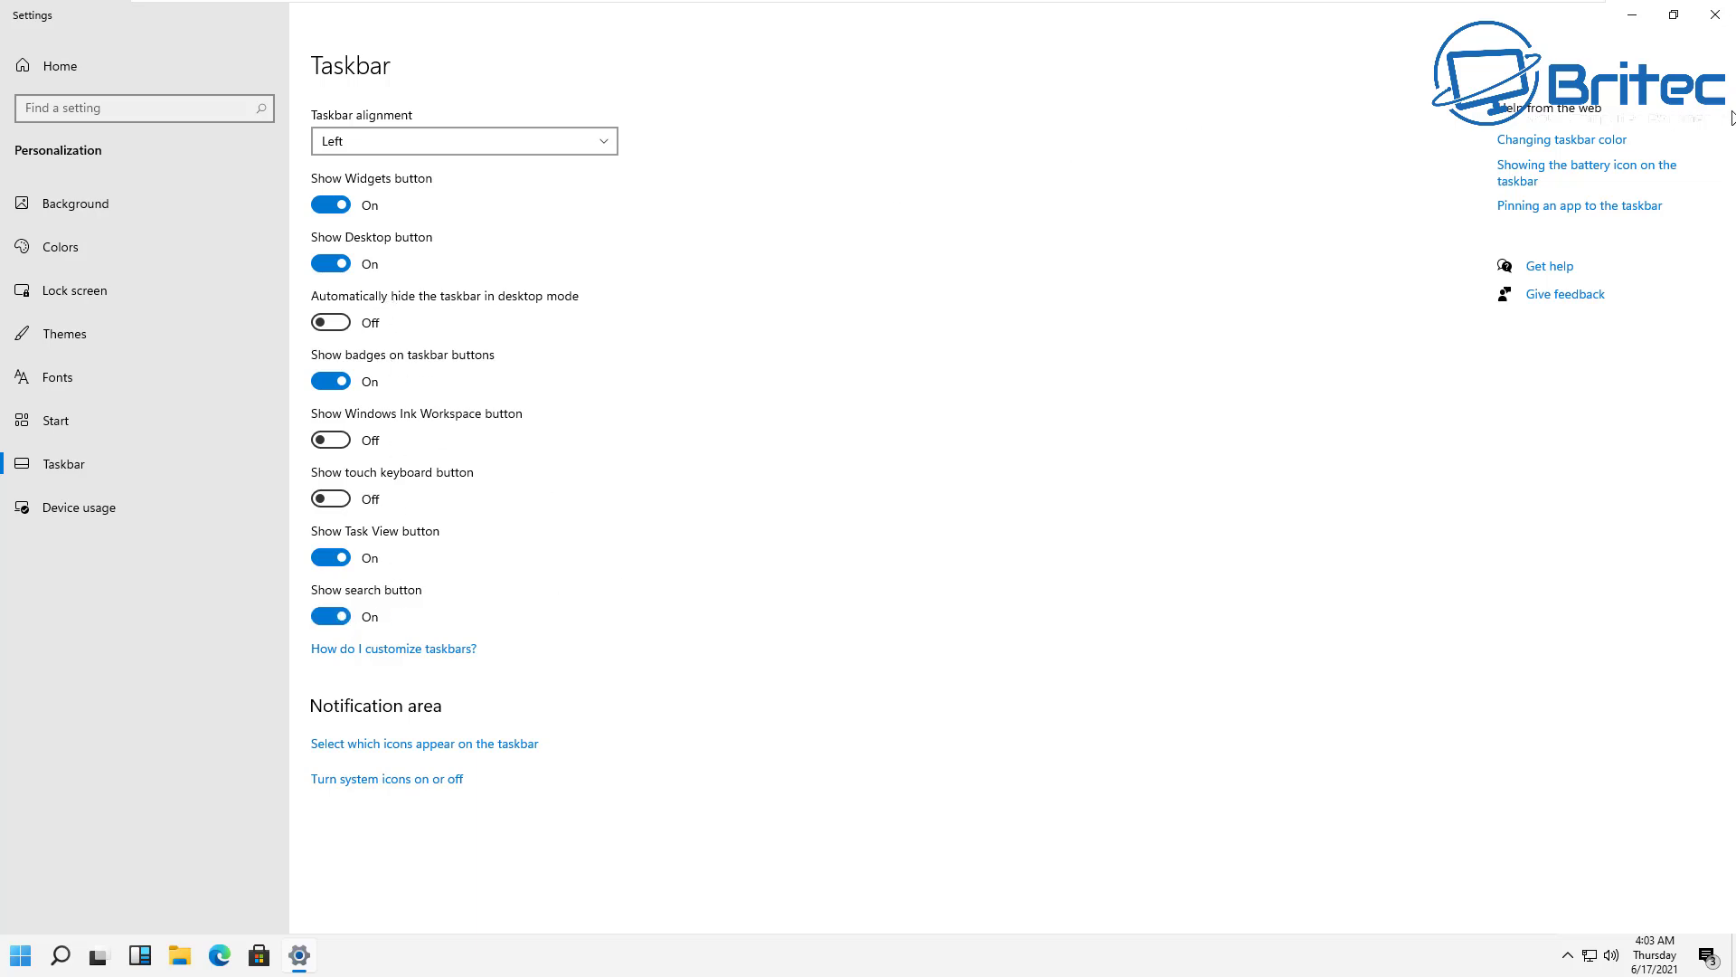
Step: Close Settings, check the left-aligned Start menu, then search Windows for 'regedit'
left_click(1719, 16)
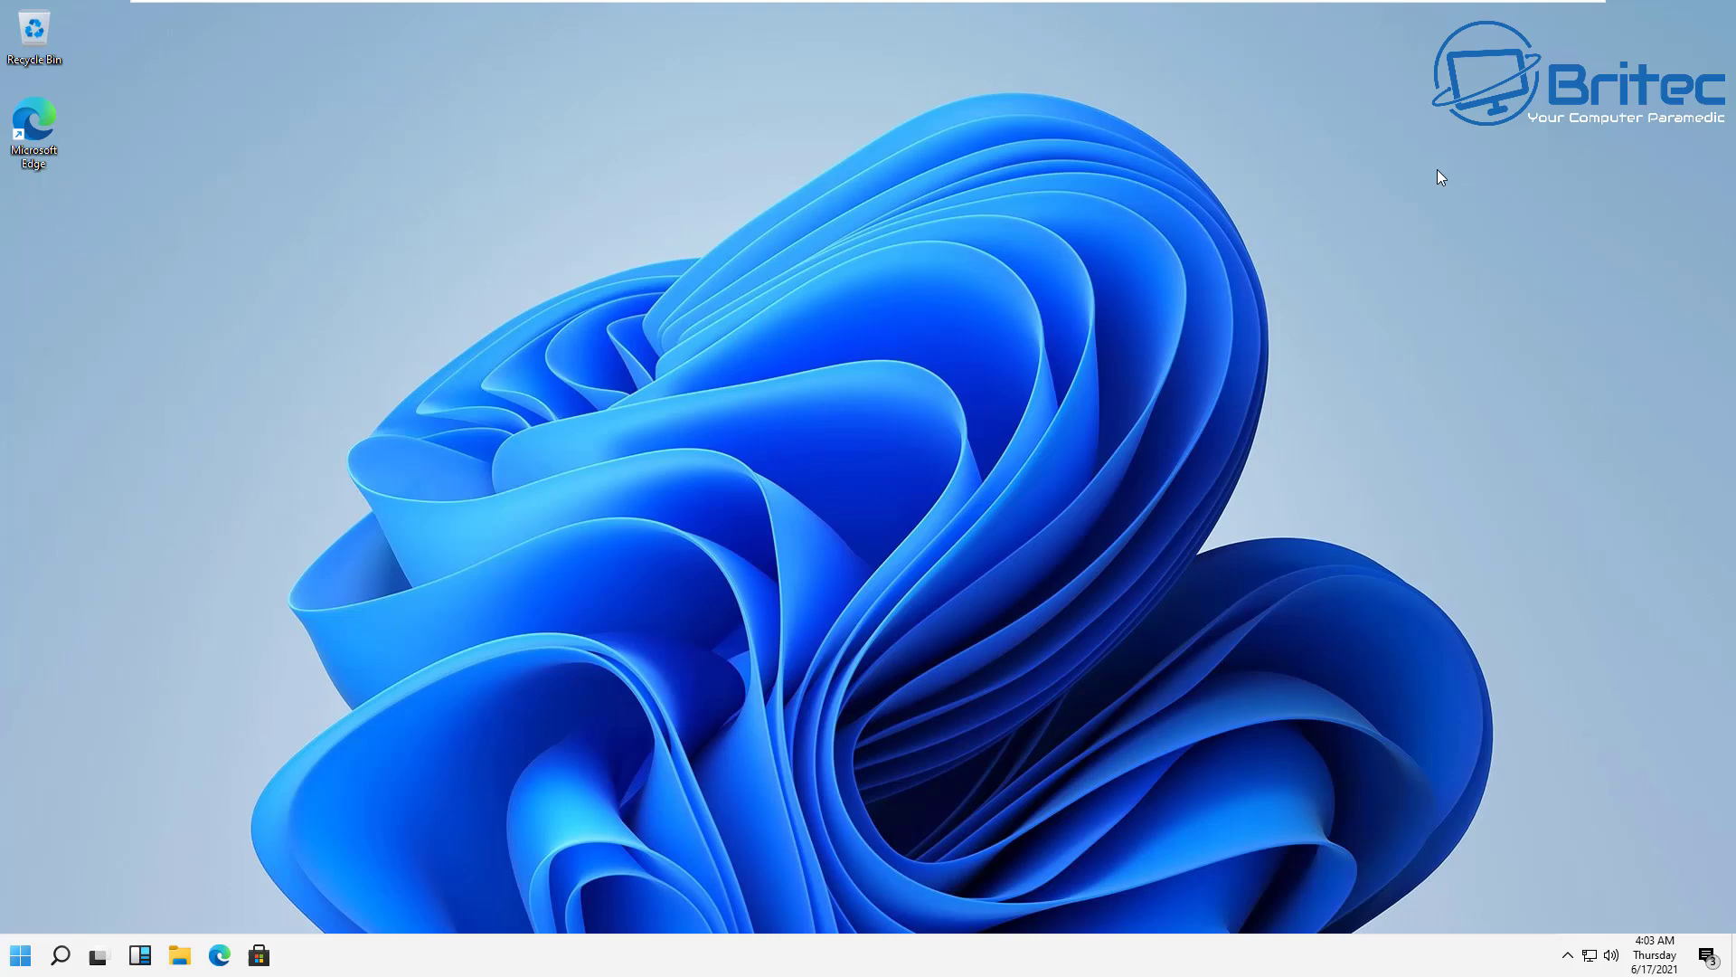
left_click(28, 962)
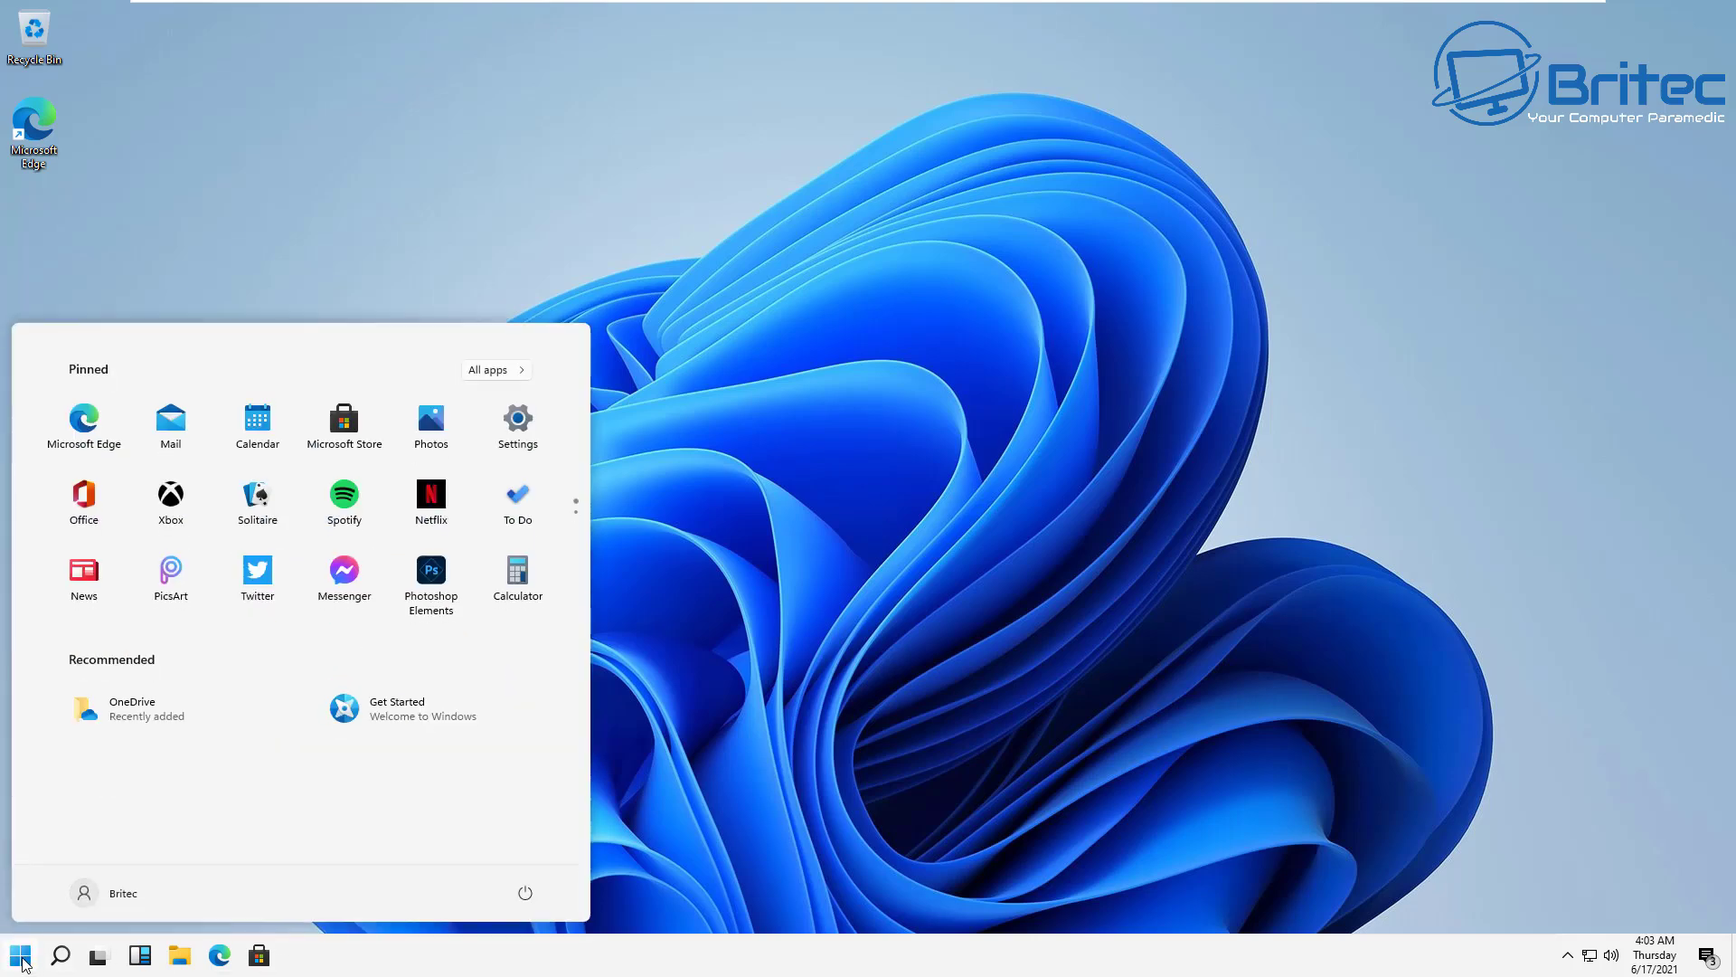
left_click(21, 958)
left_click(21, 959)
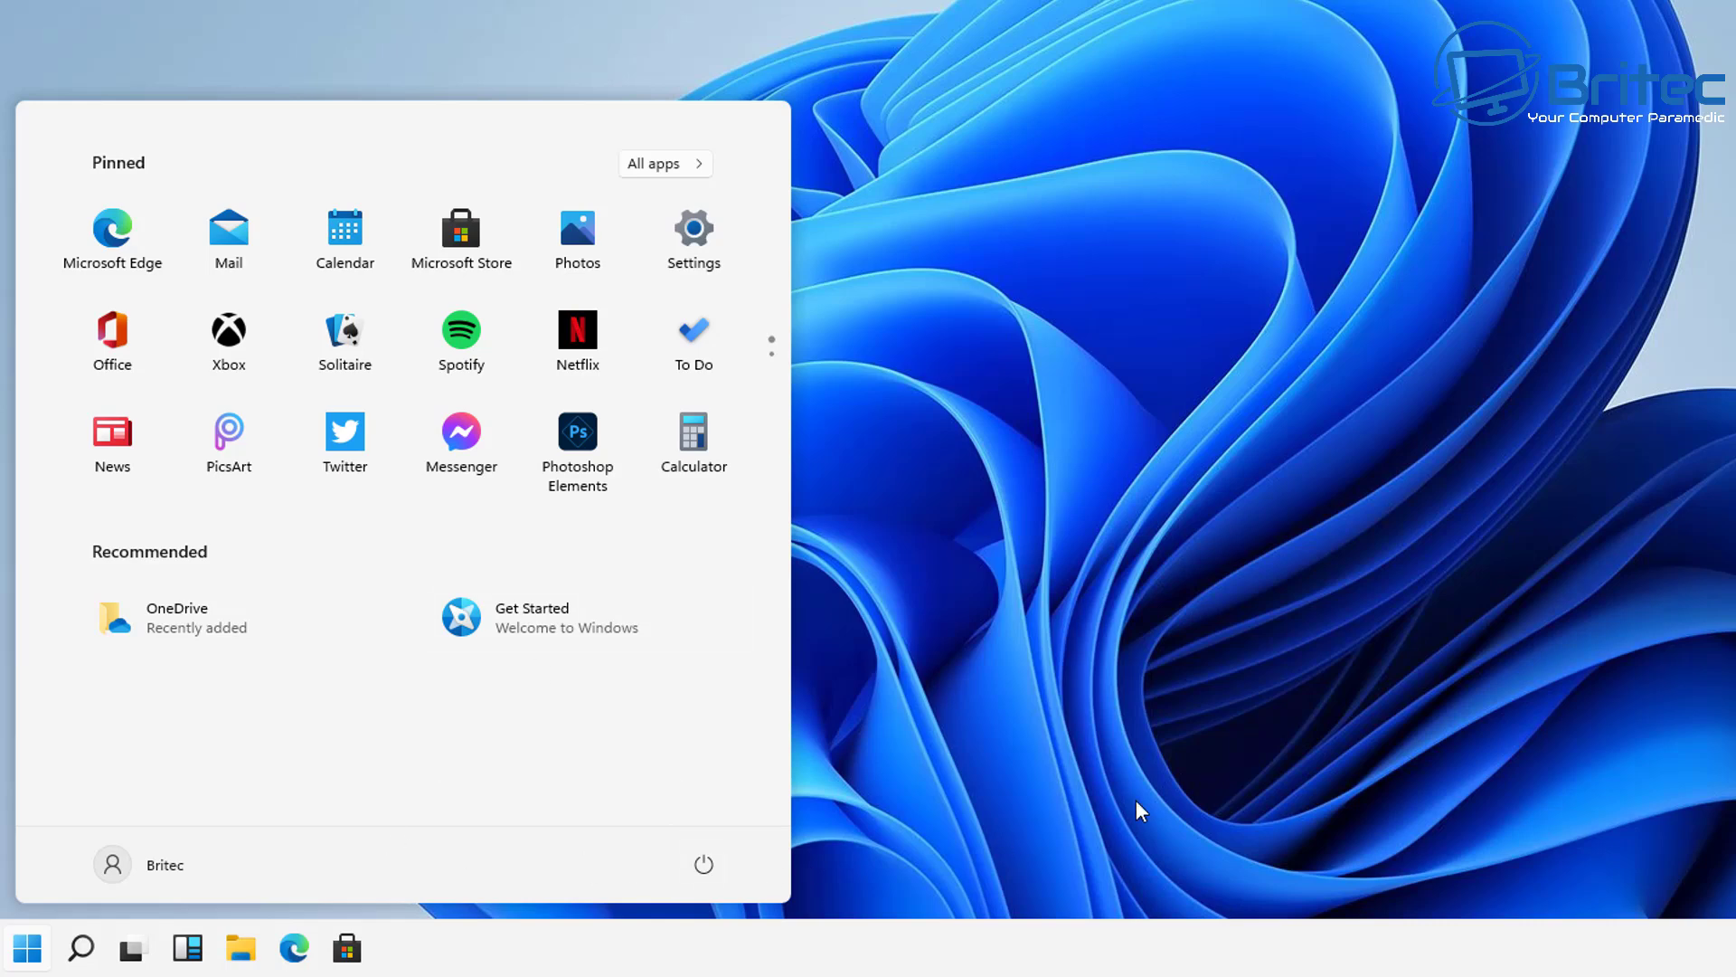
left_click(1136, 799)
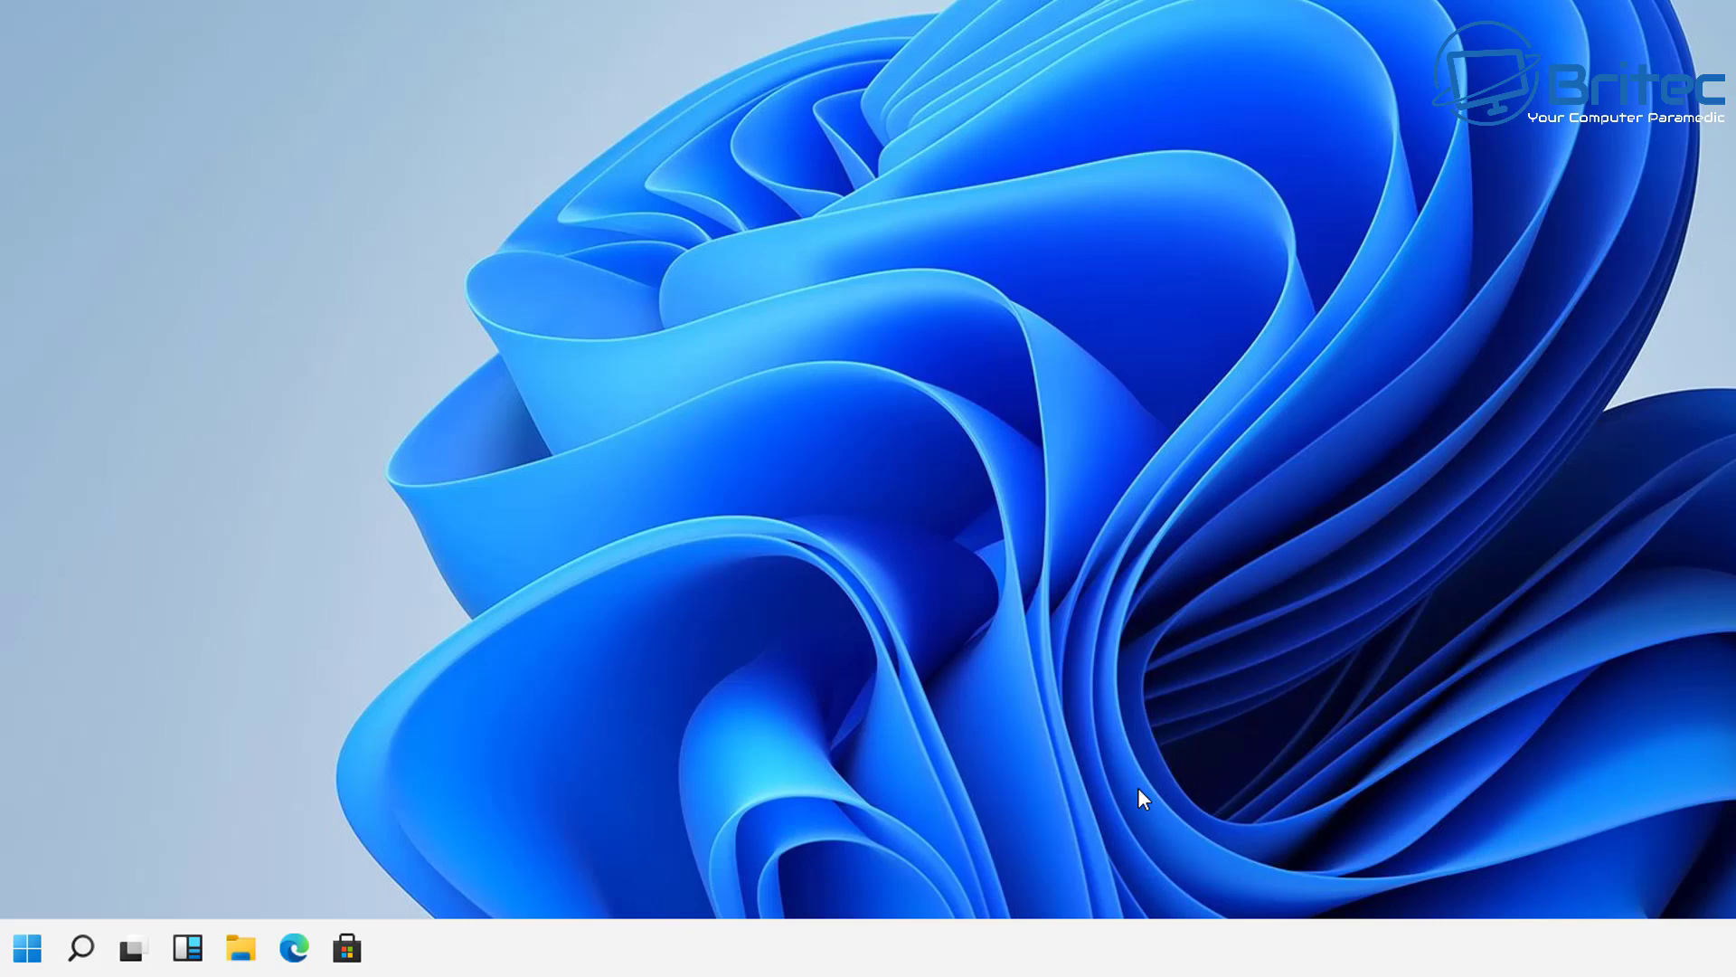
left_click(80, 951)
type("regedit")
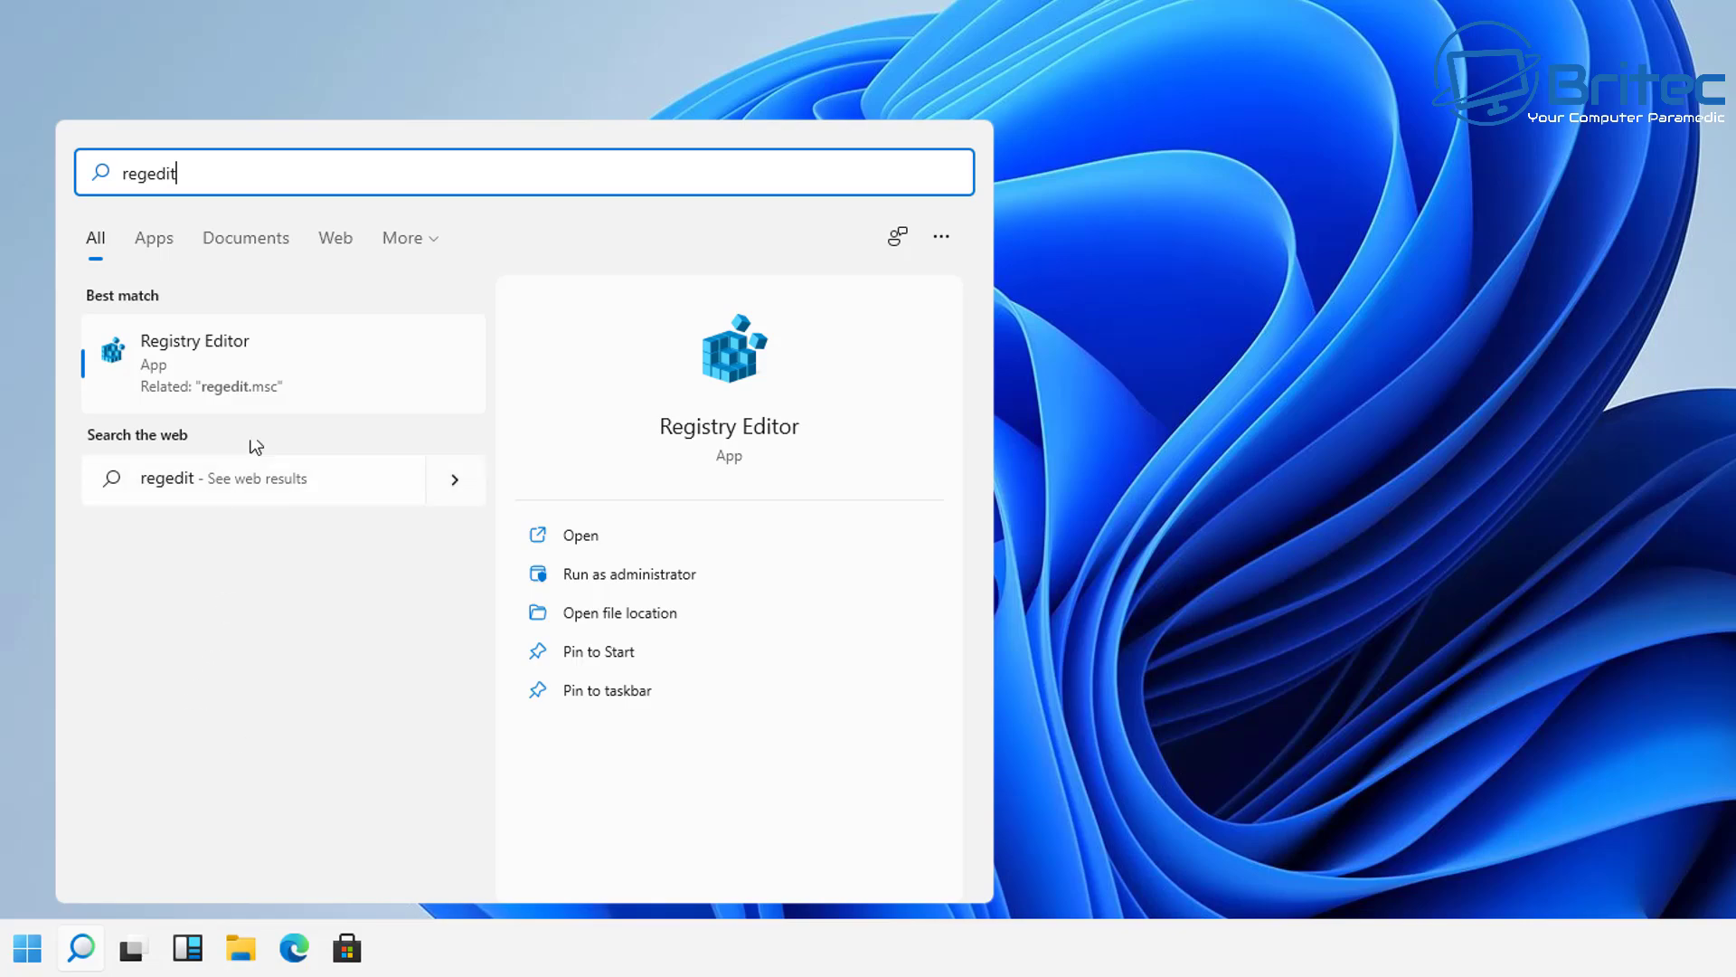
Step: Launch Registry Editor, approve the permission prompt, and expand HKEY_CURRENT_USER\Software
left_click(246, 366)
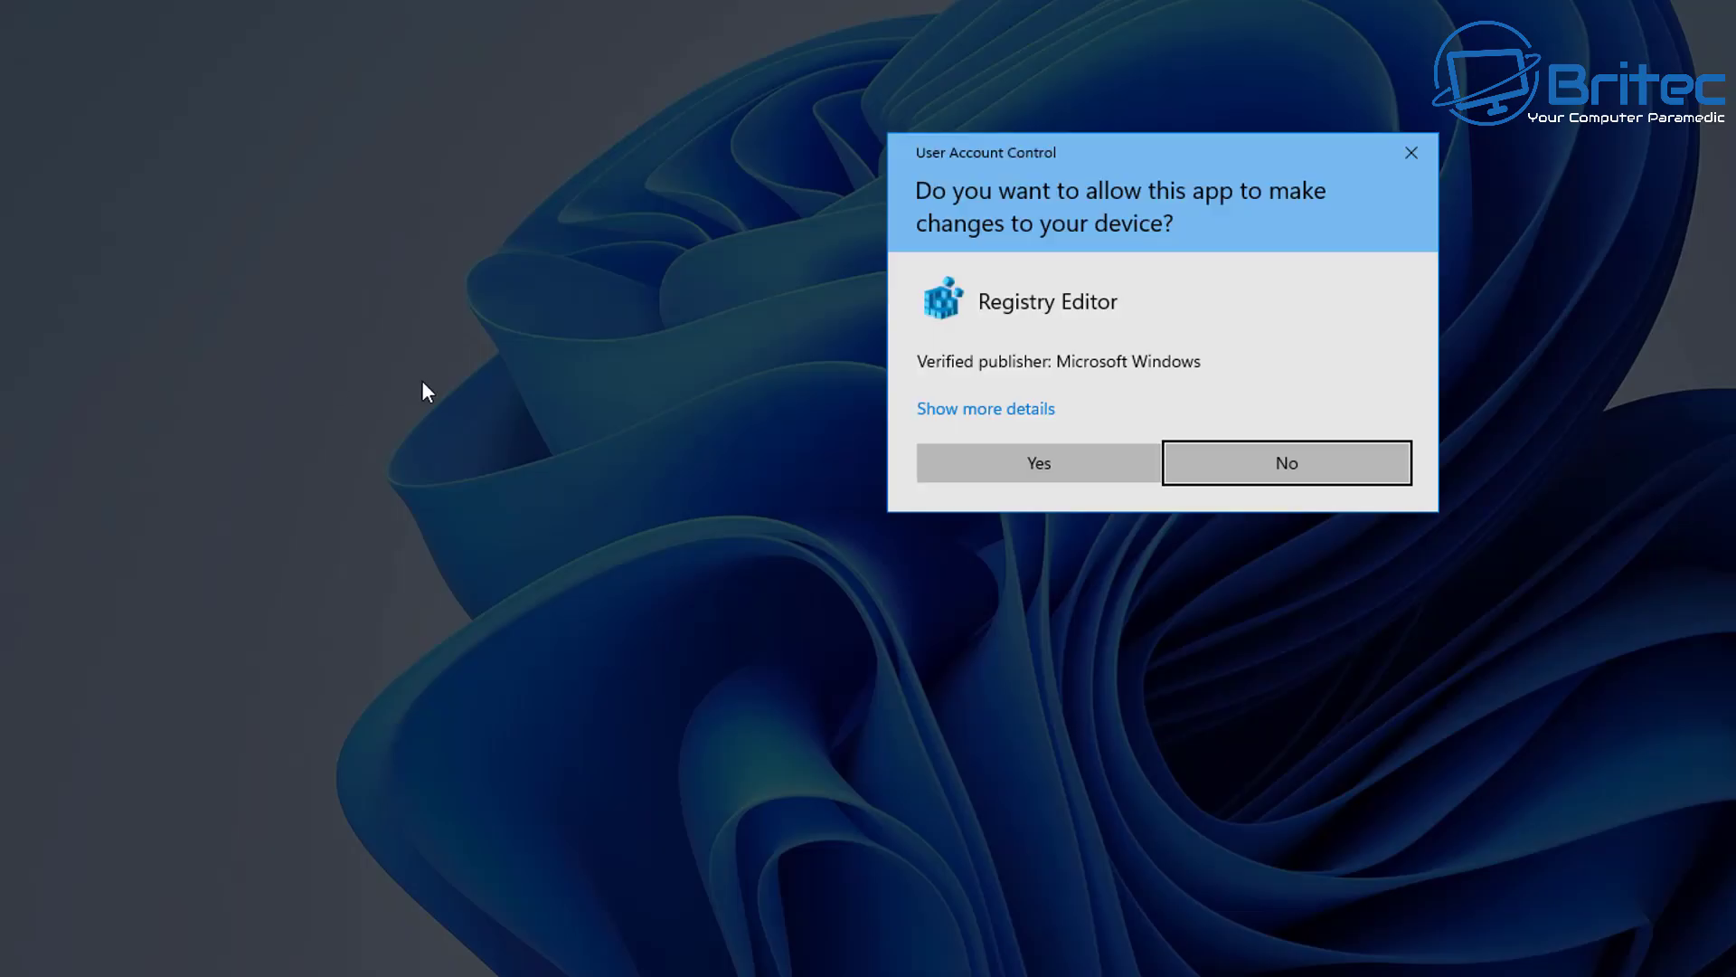
left_click(1011, 469)
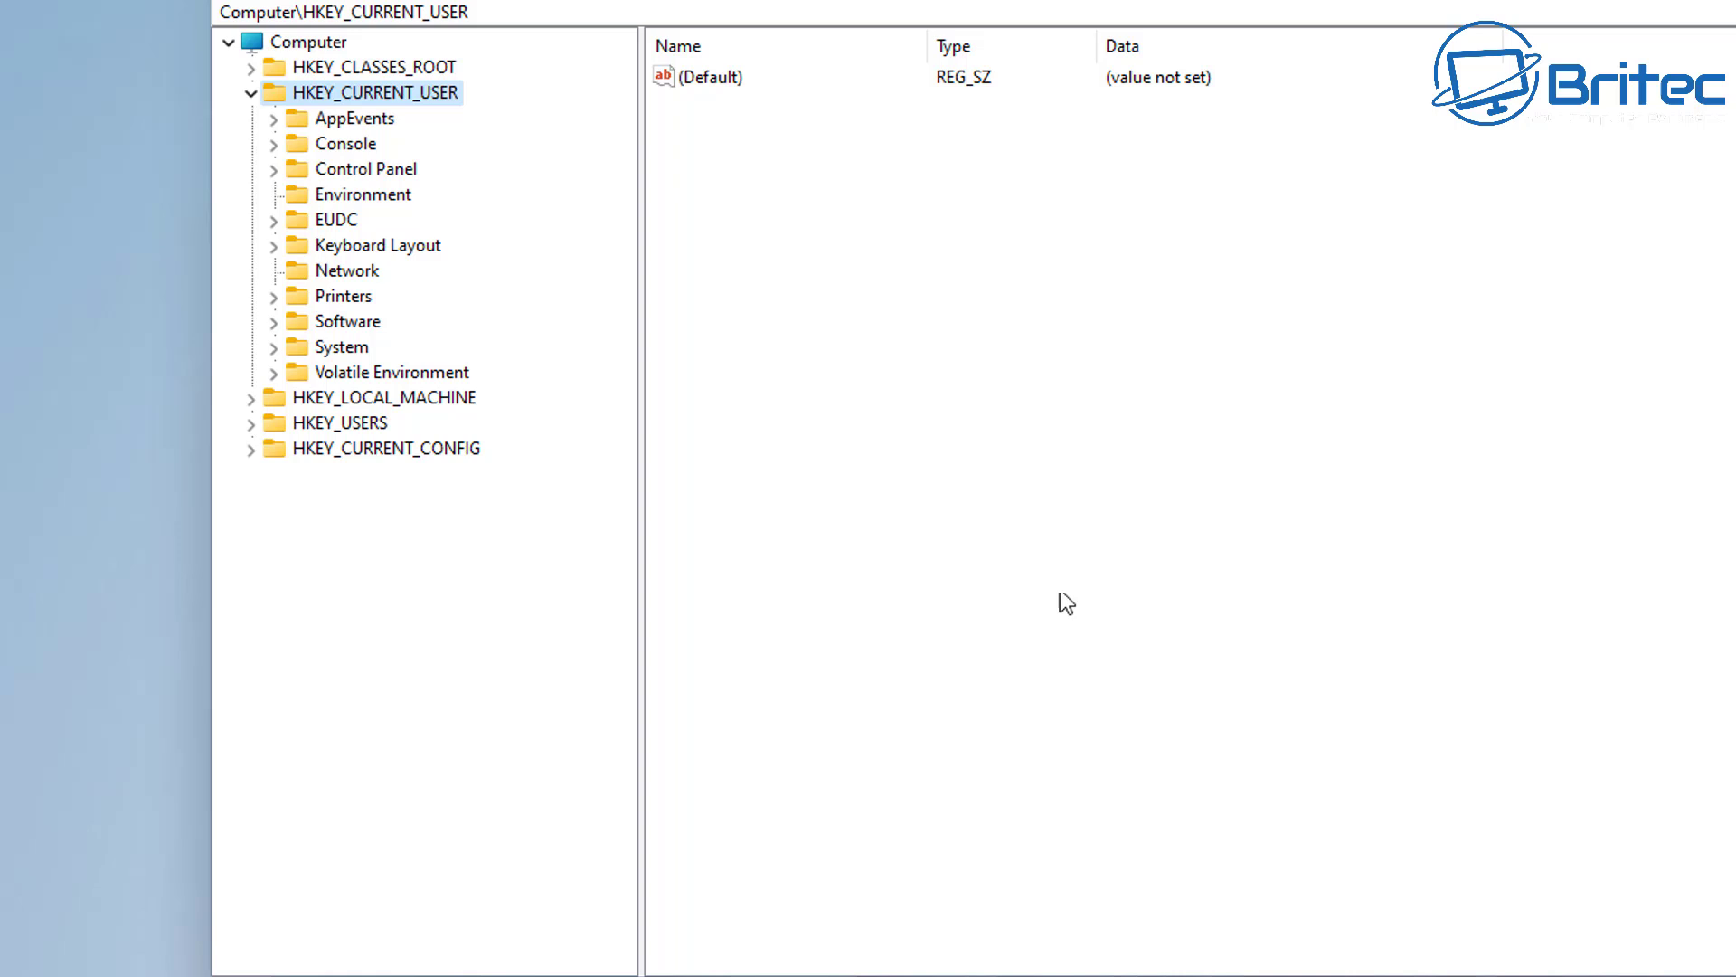
left_click(107, 260)
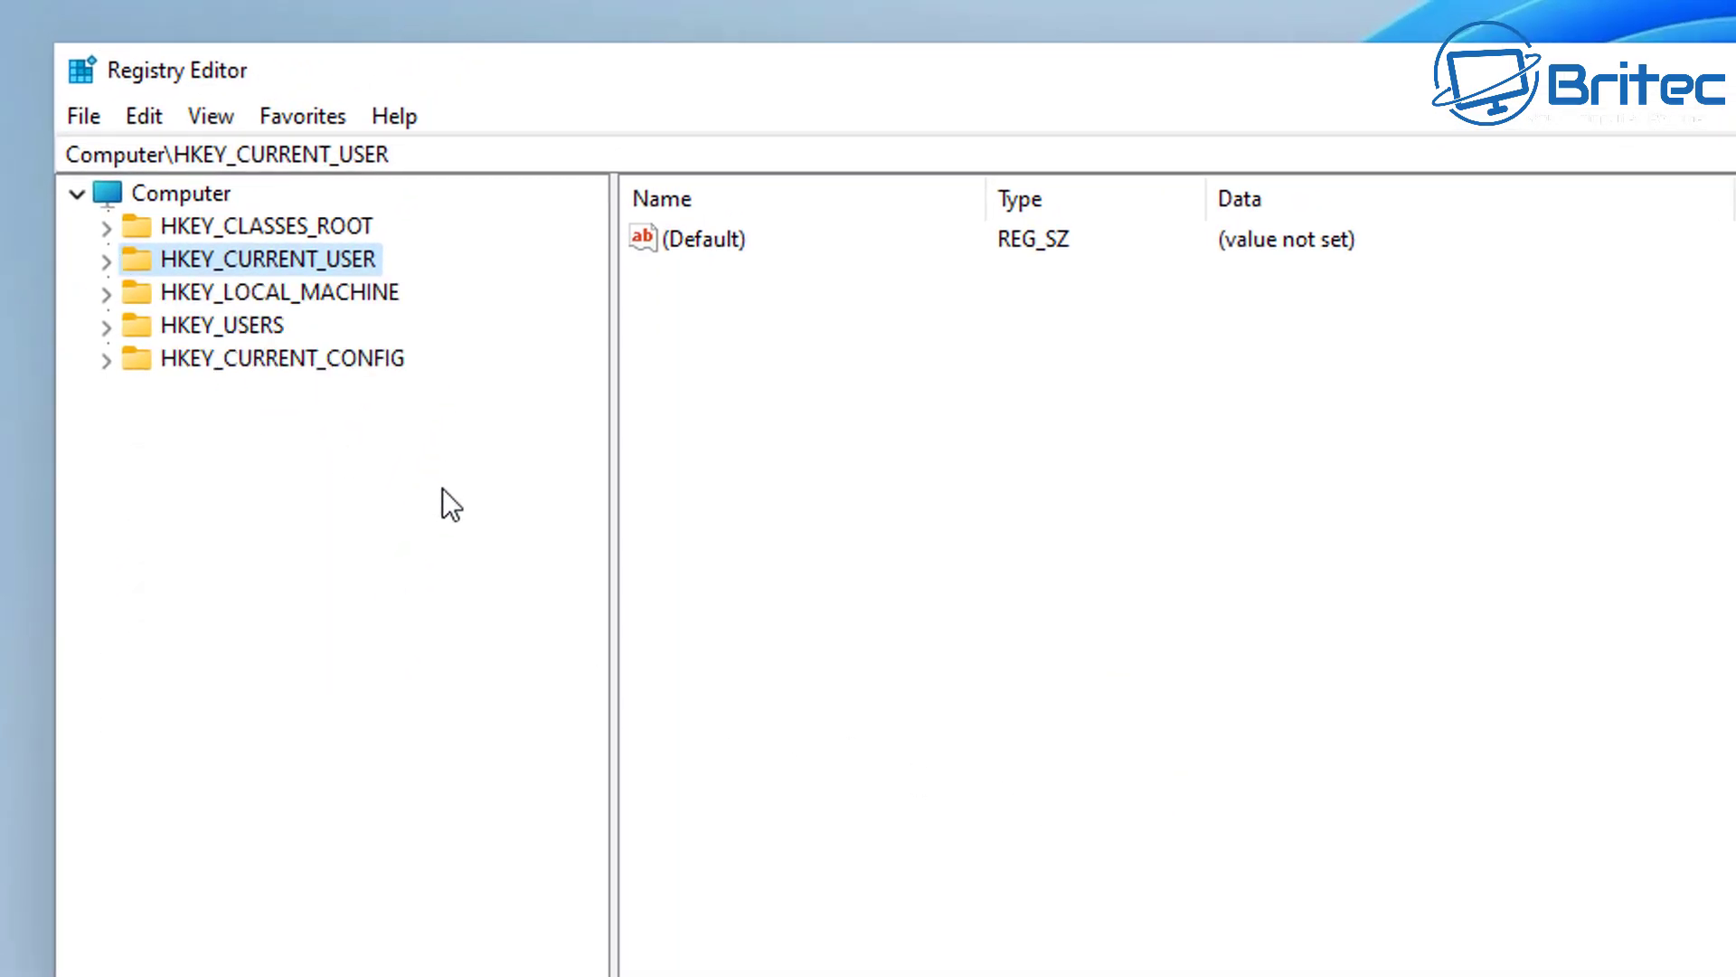
left_click(105, 263)
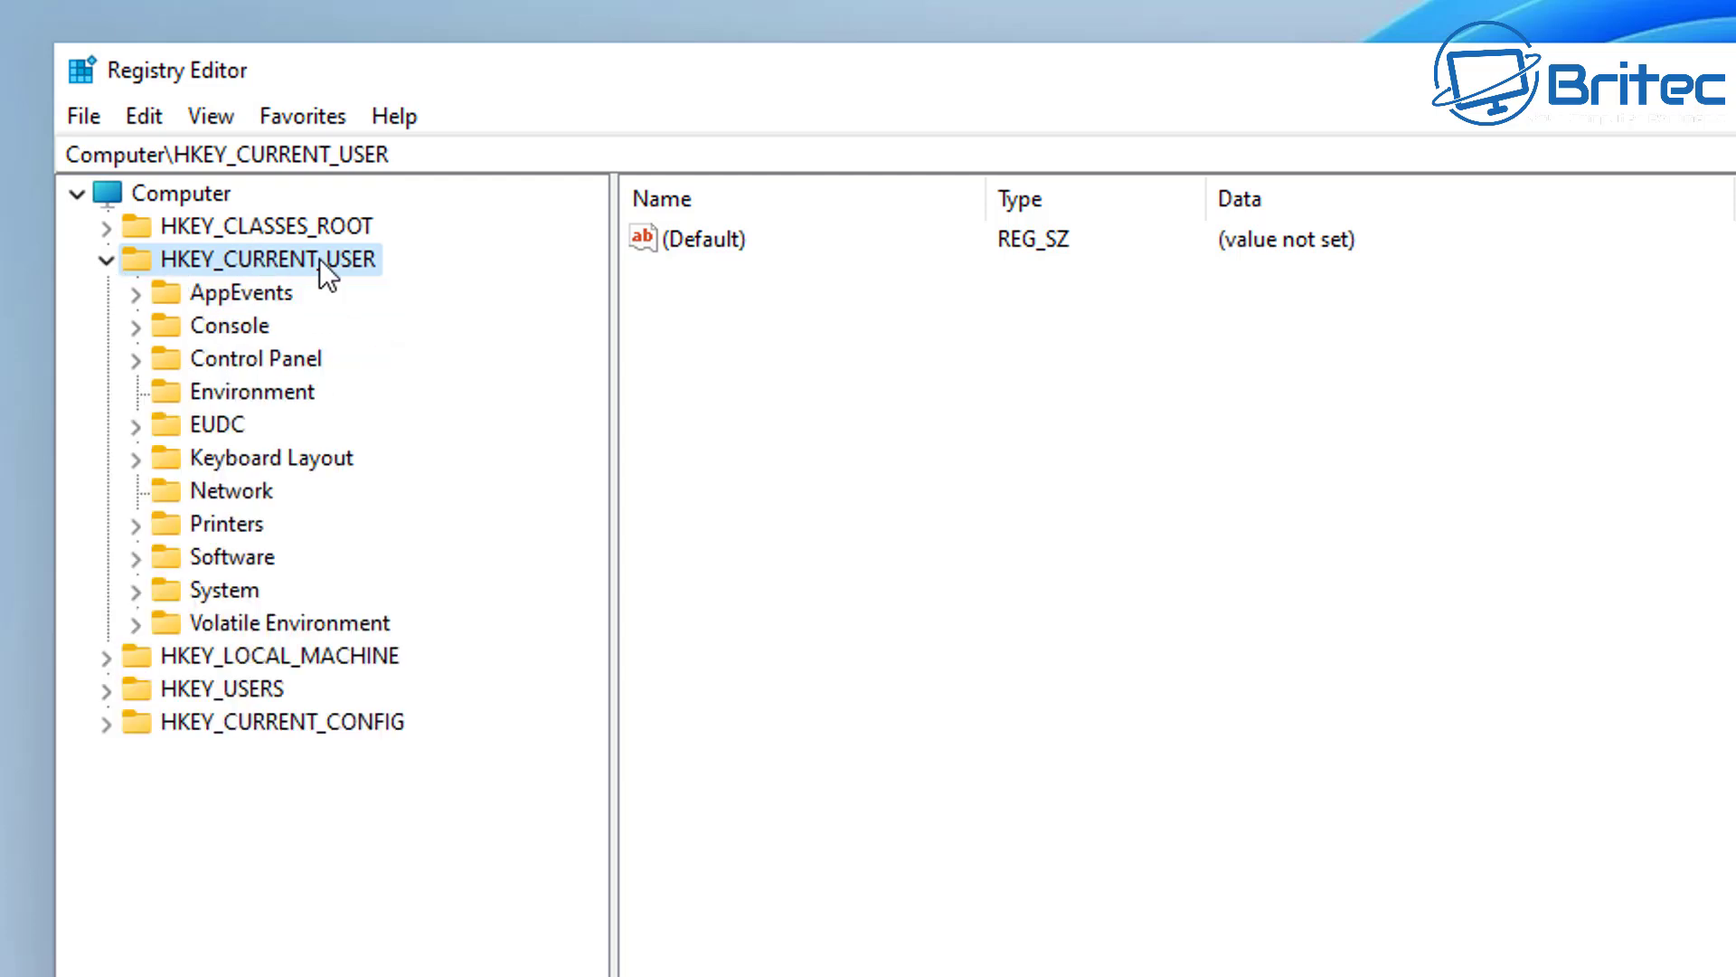
left_click(193, 556)
left_click(134, 557)
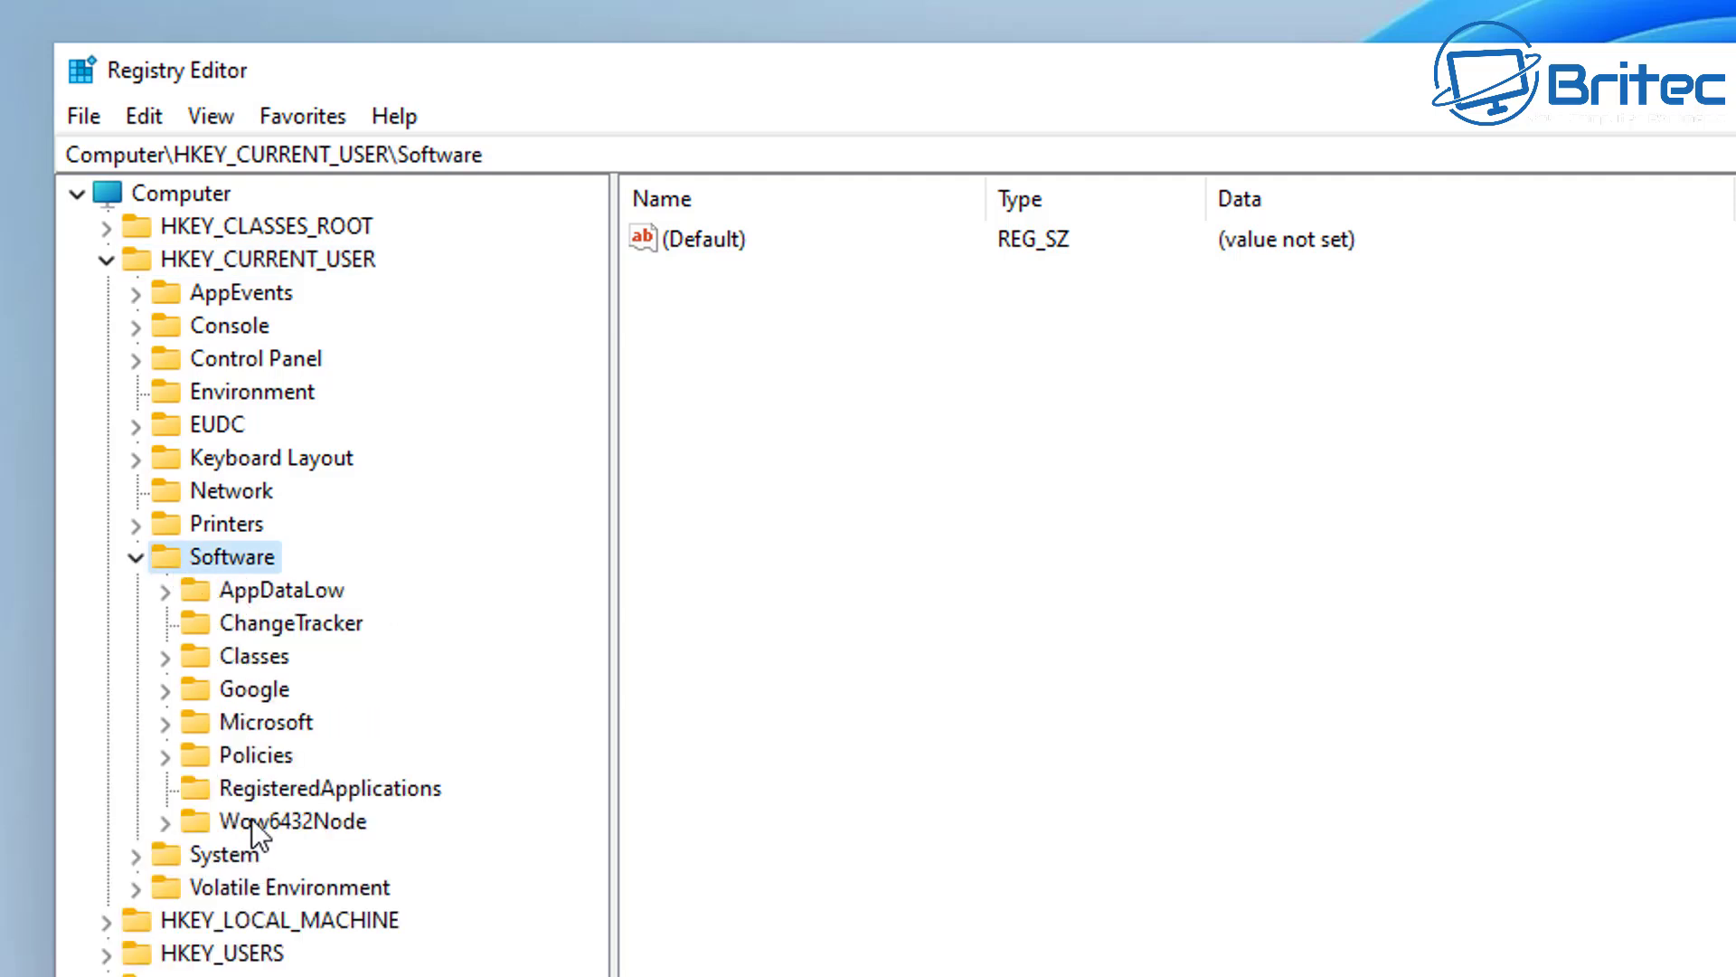
Step: Expand Microsoft > Windows > CurrentVersion and open the Explorer key
left_click(242, 726)
left_click(165, 723)
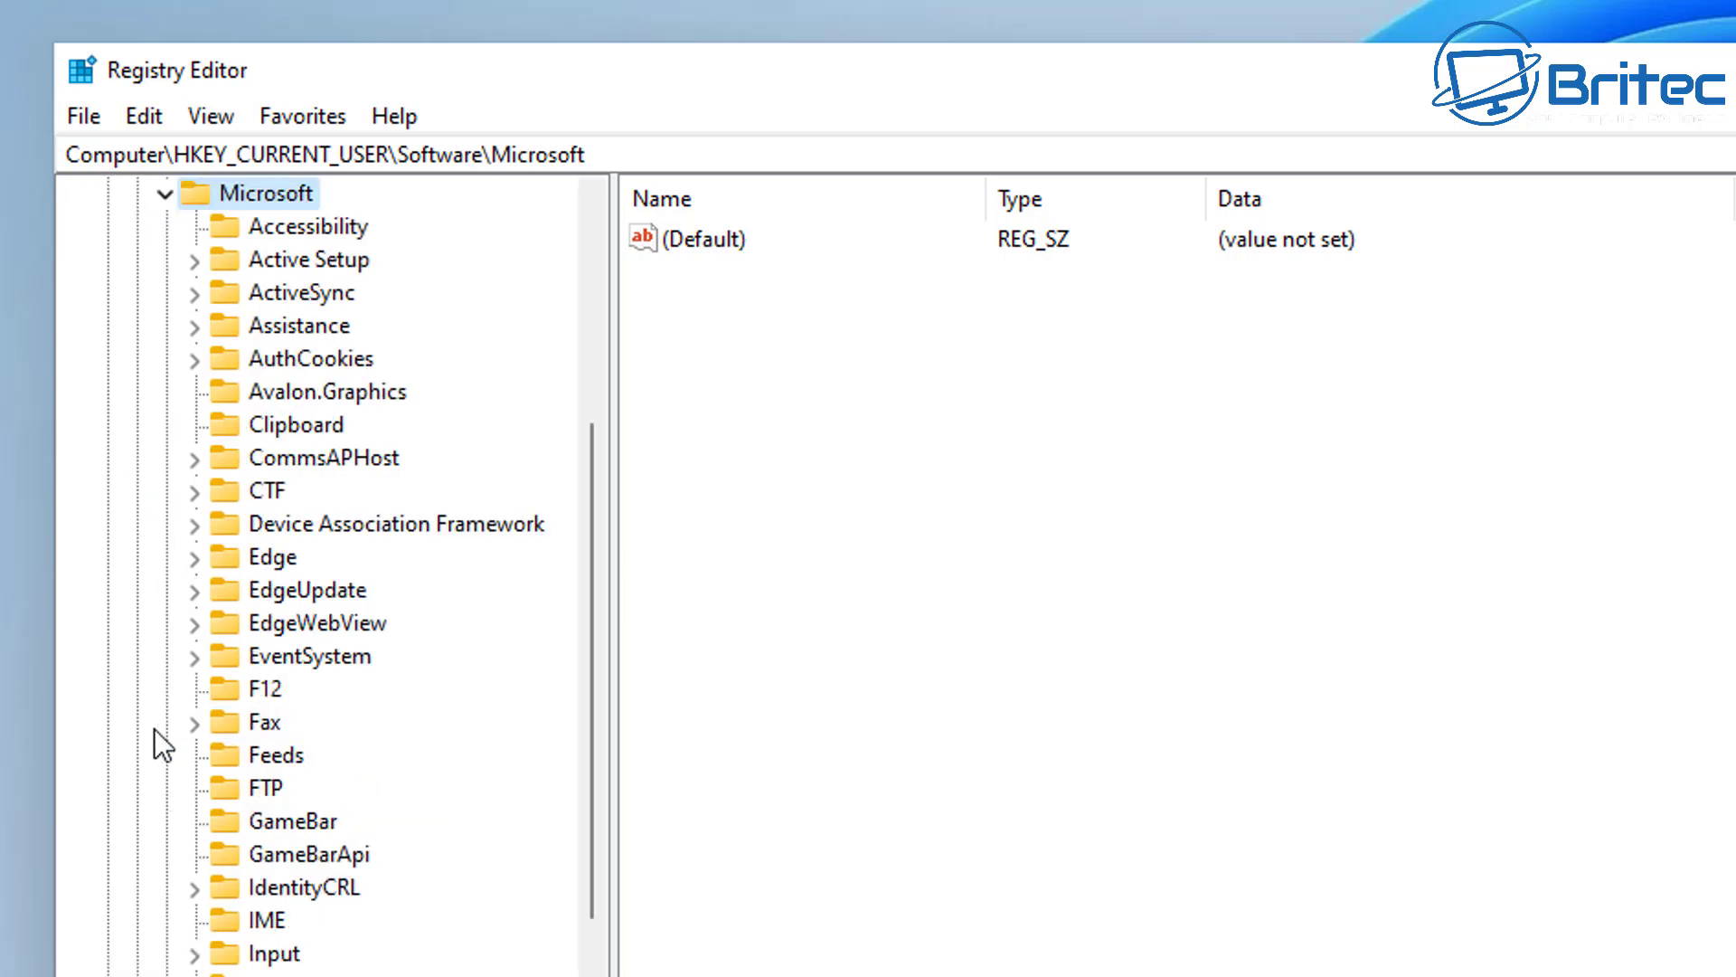
scroll(508, 866, "down", 11)
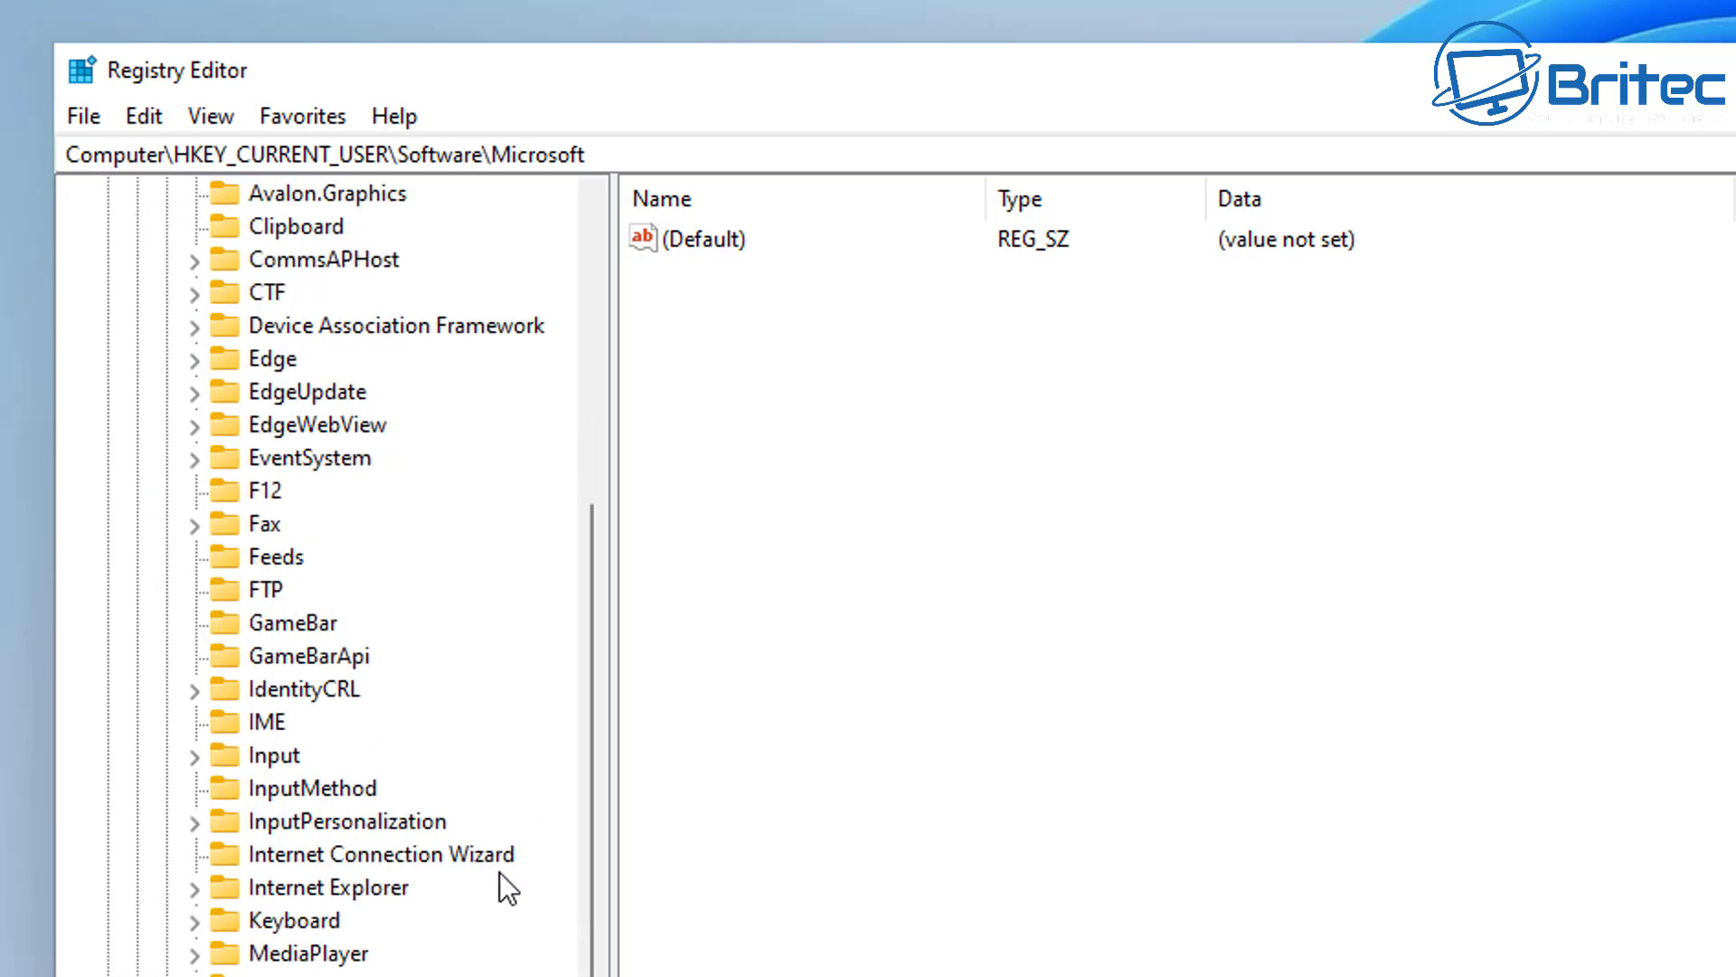
left_click(271, 975)
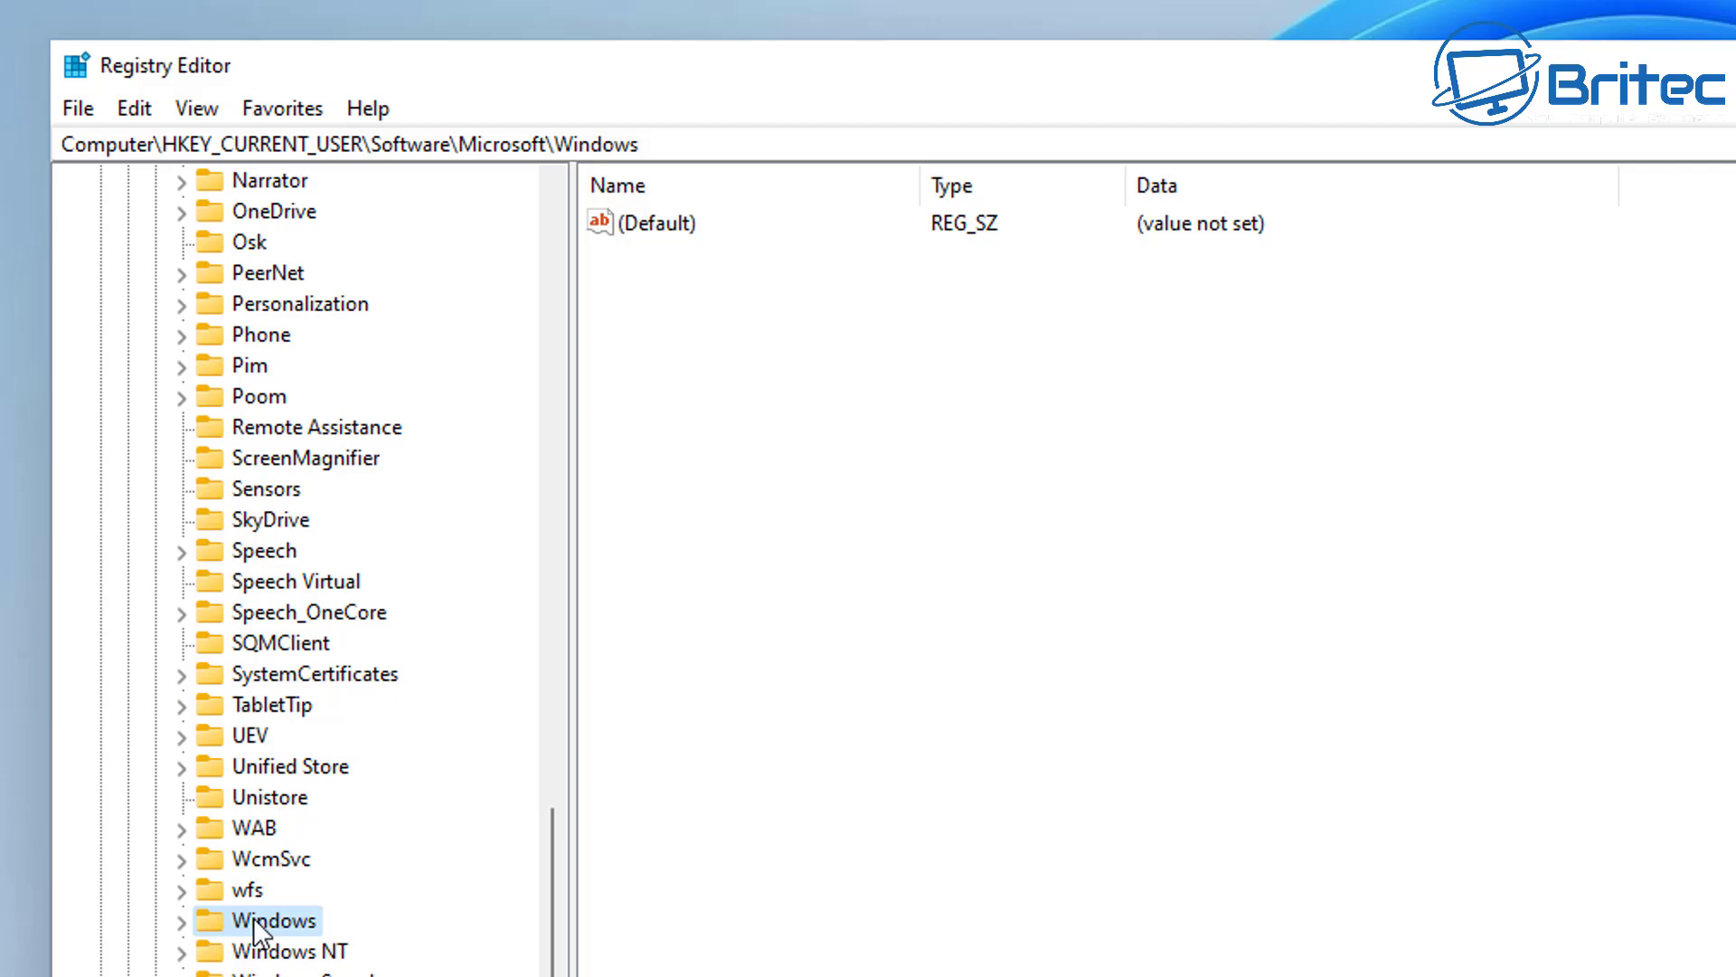
left_click(192, 975)
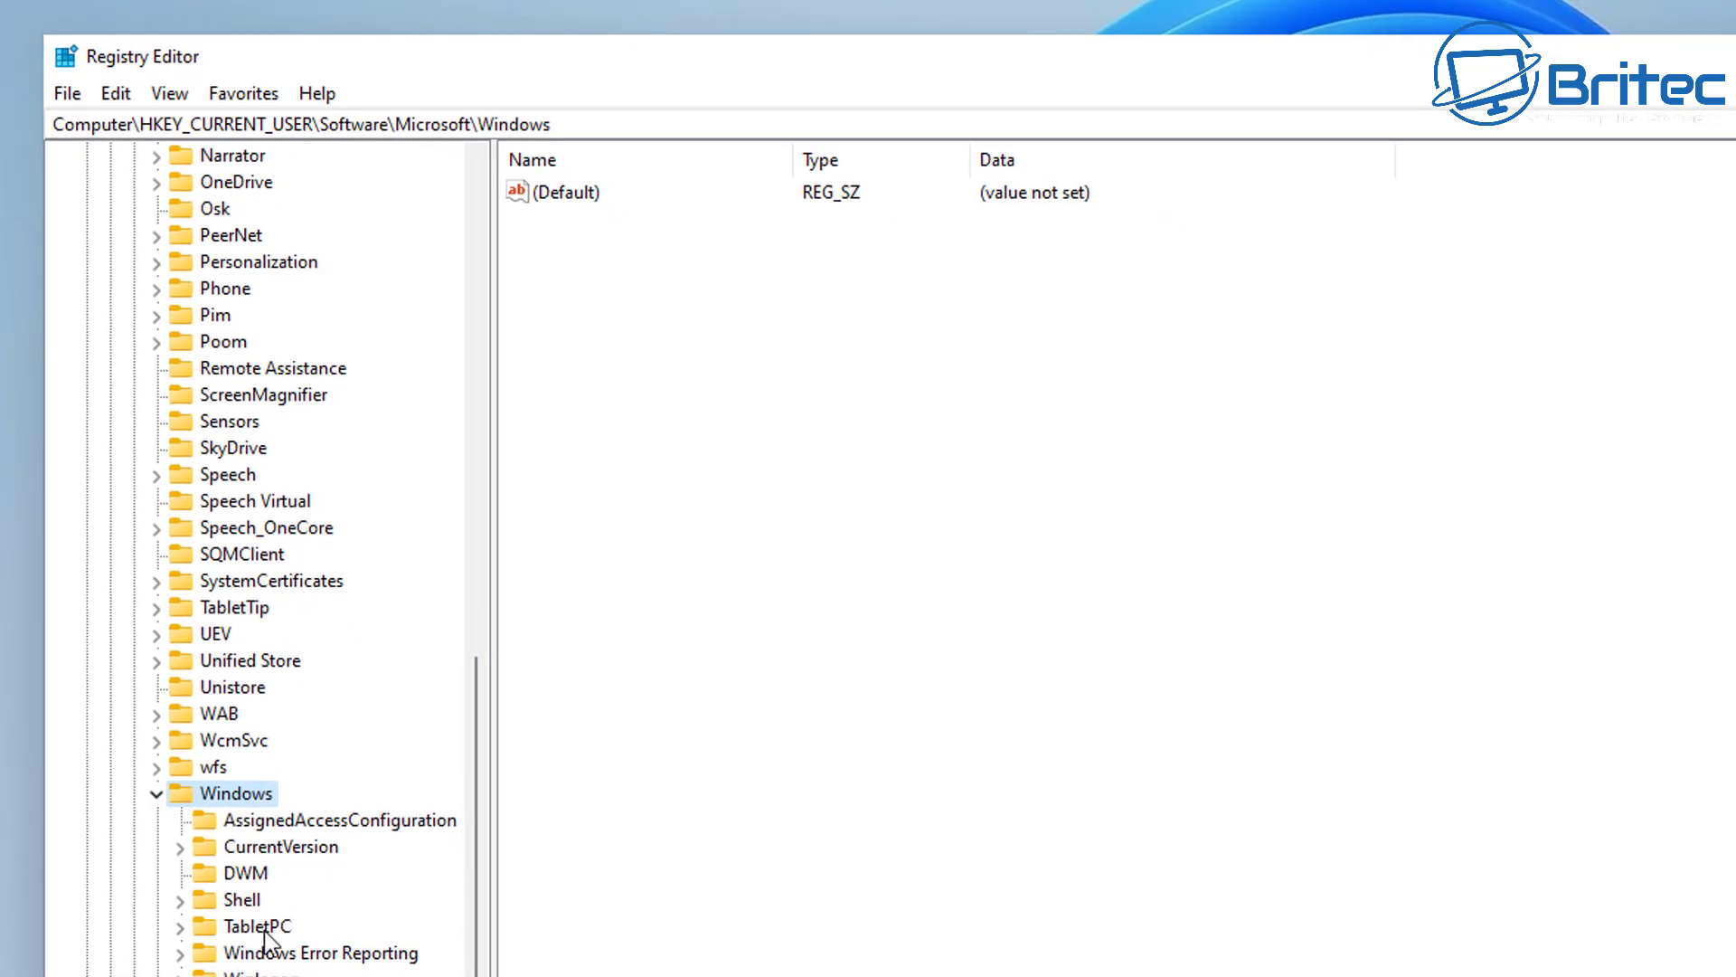
left_click(271, 848)
left_click(180, 847)
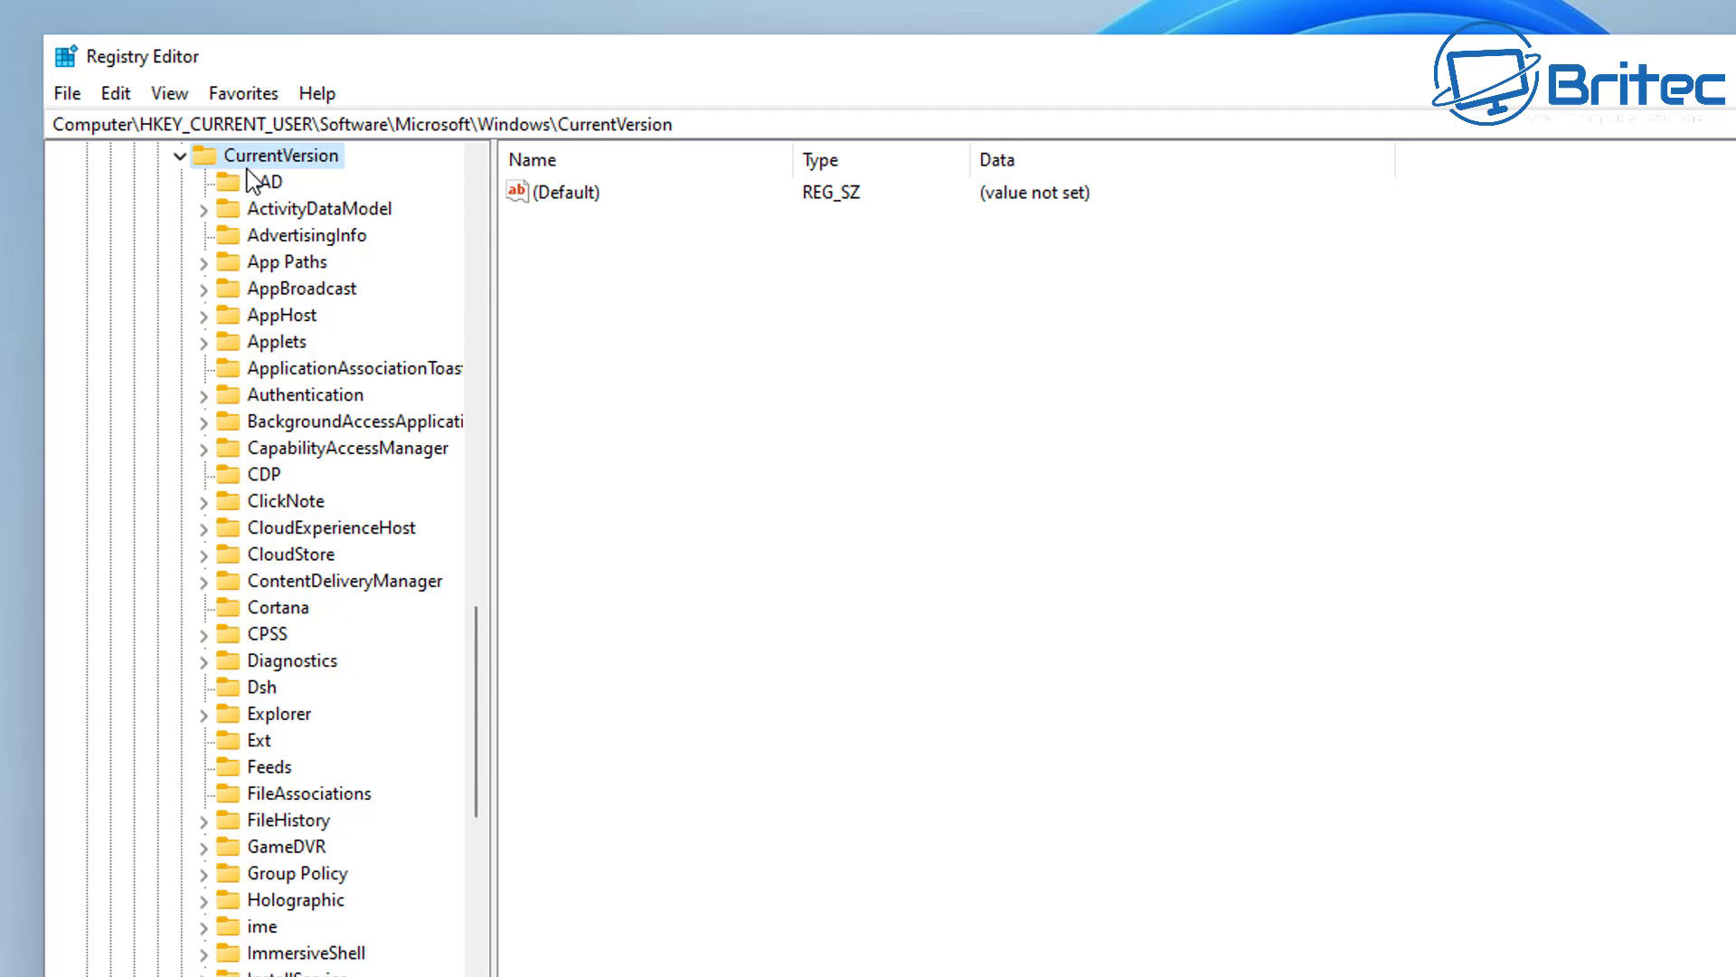
left_click(278, 716)
left_click(204, 714)
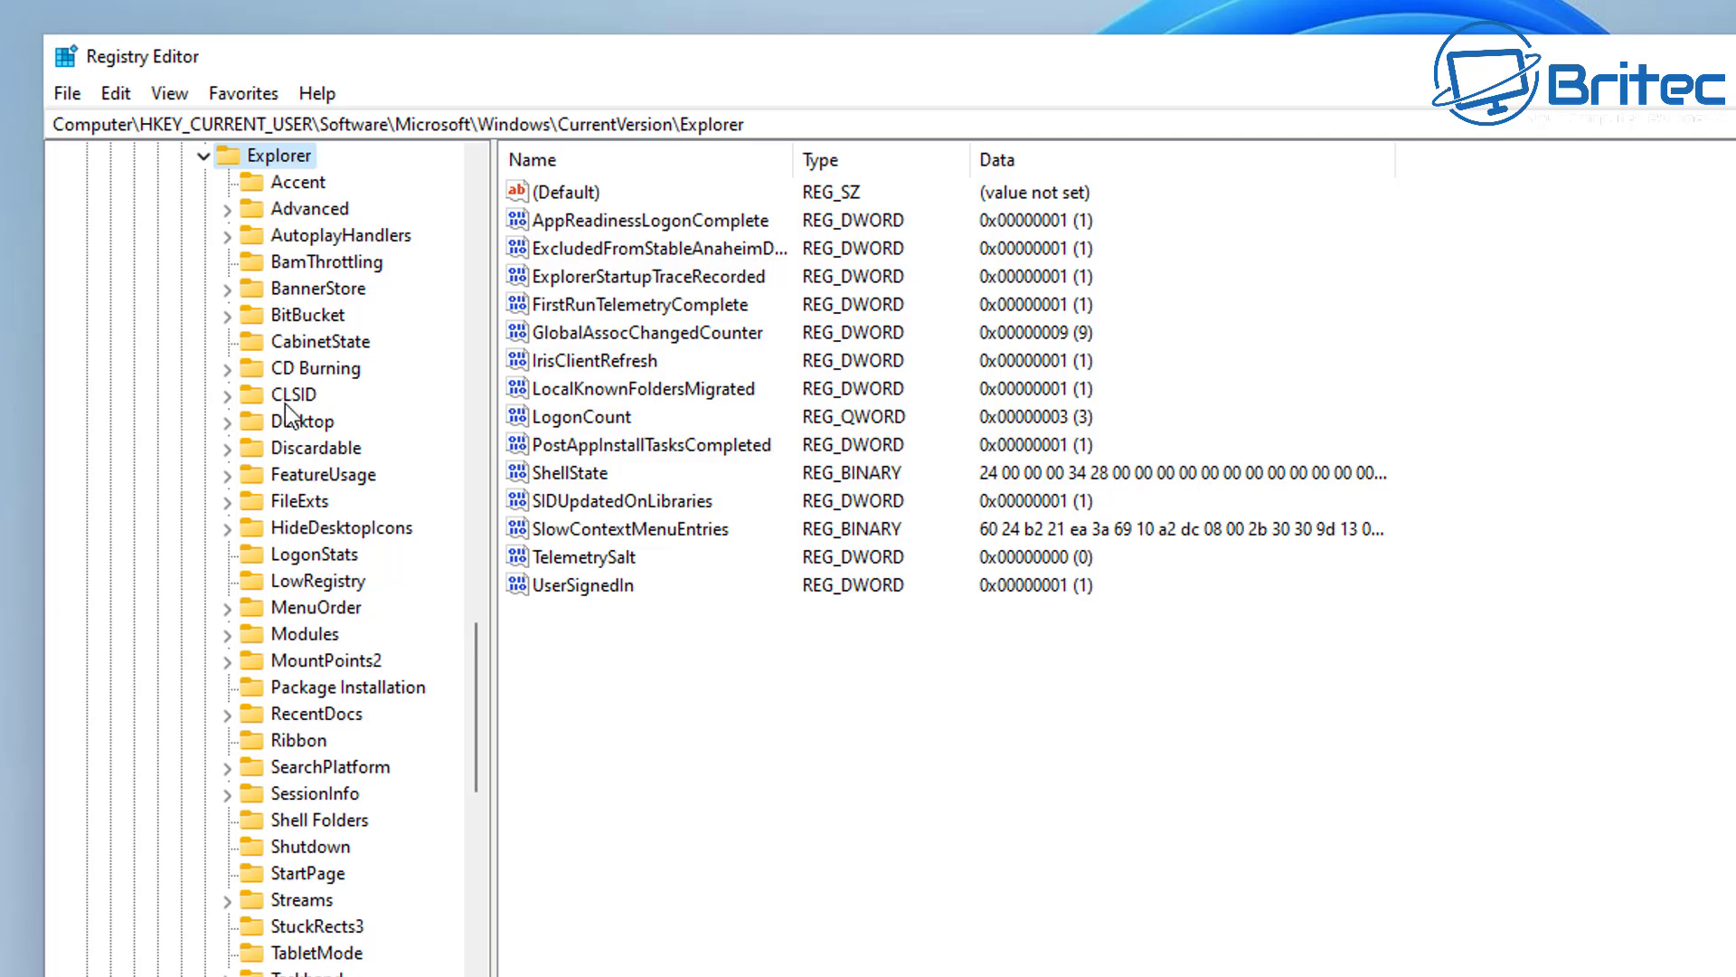
Step: Select Explorer\Advanced and create a new DWORD (32-bit) Value in its right pane
left_click(295, 209)
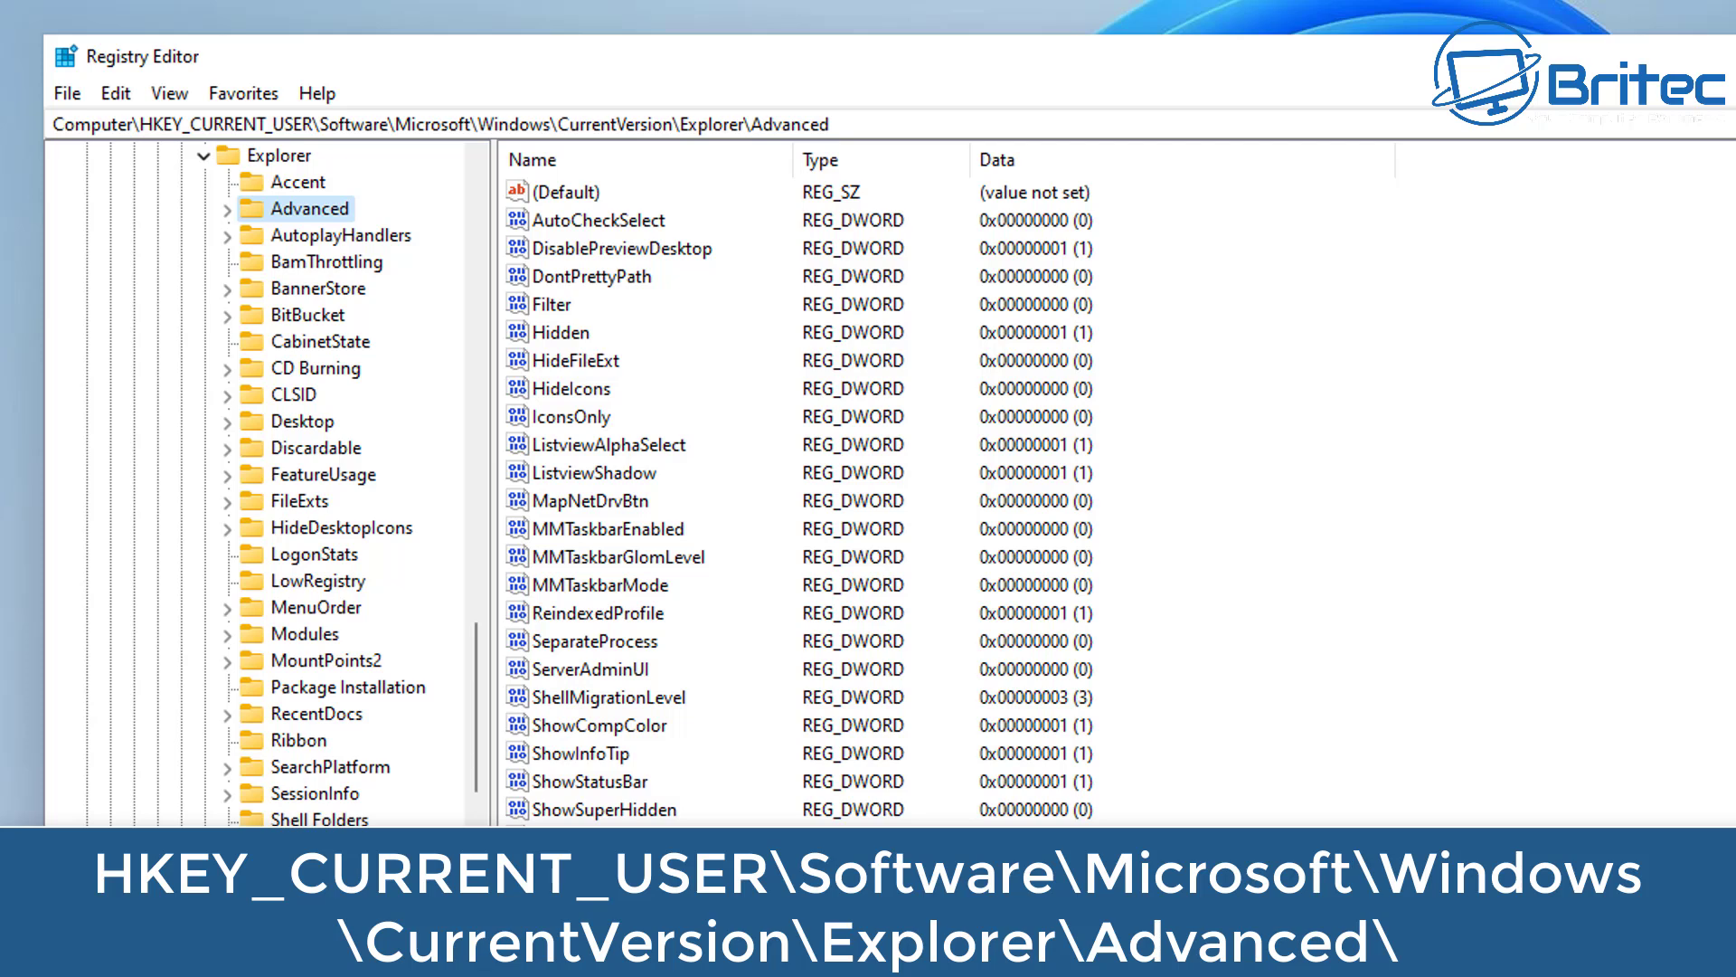
scroll(642, 946, "down", 1)
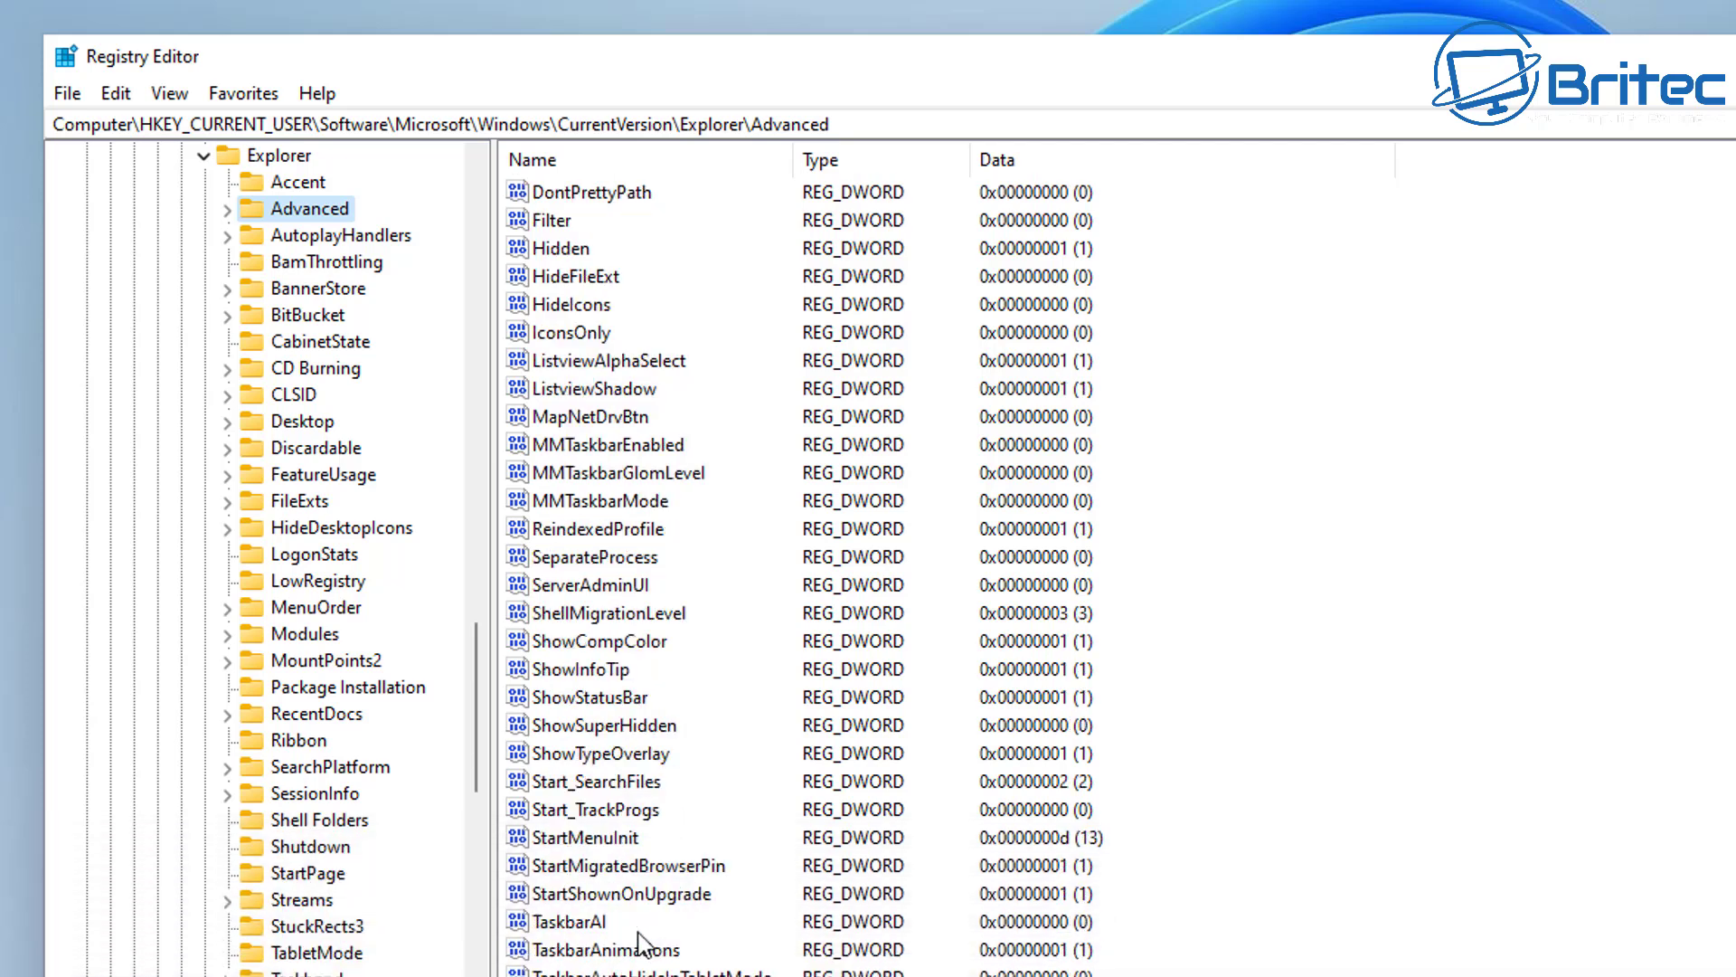
scroll(644, 940, "down", 1)
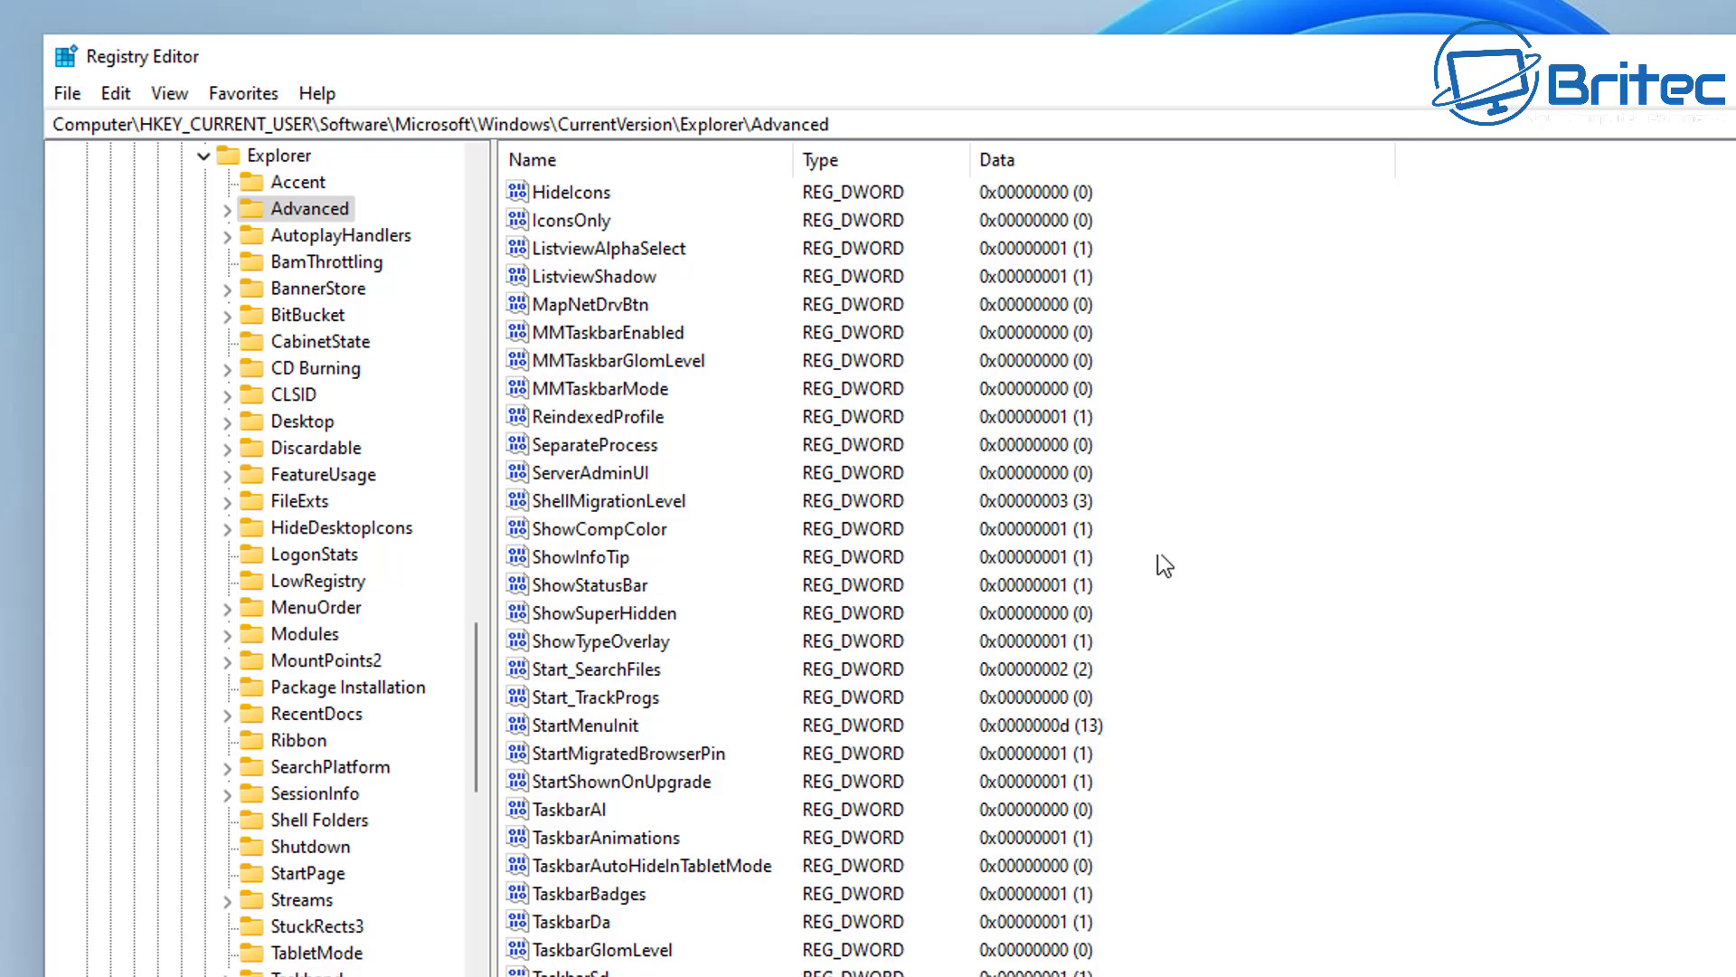
right_click(1257, 500)
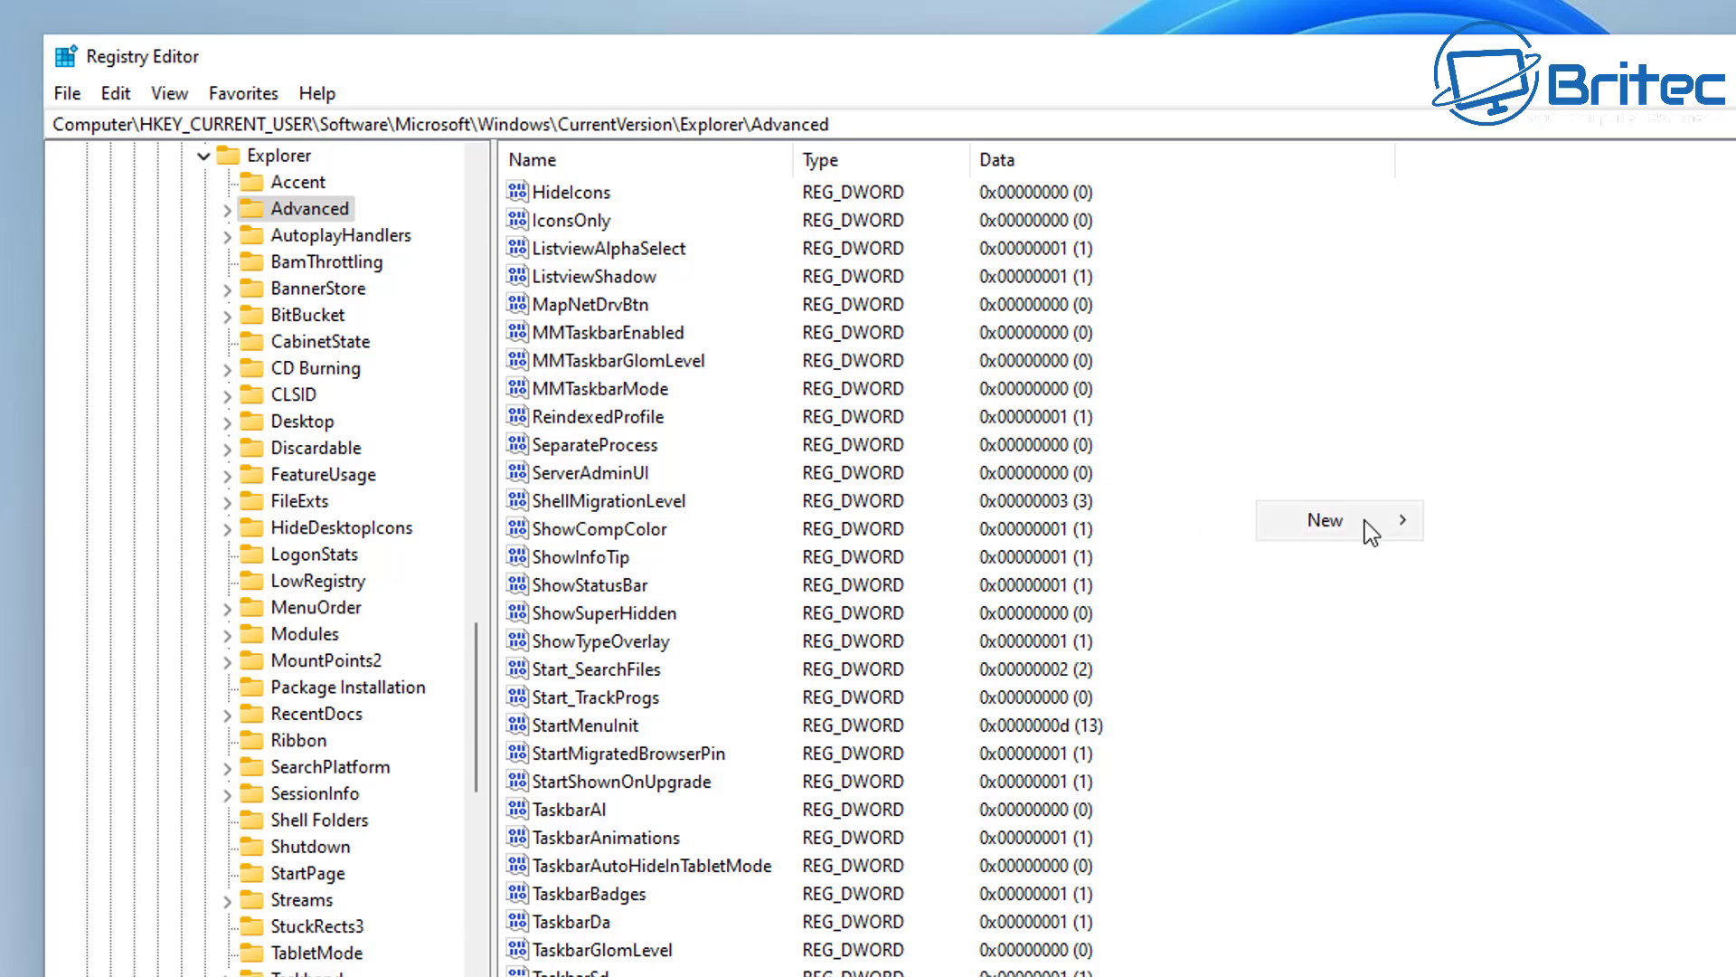
mouse_move(1365, 519)
left_click(1548, 629)
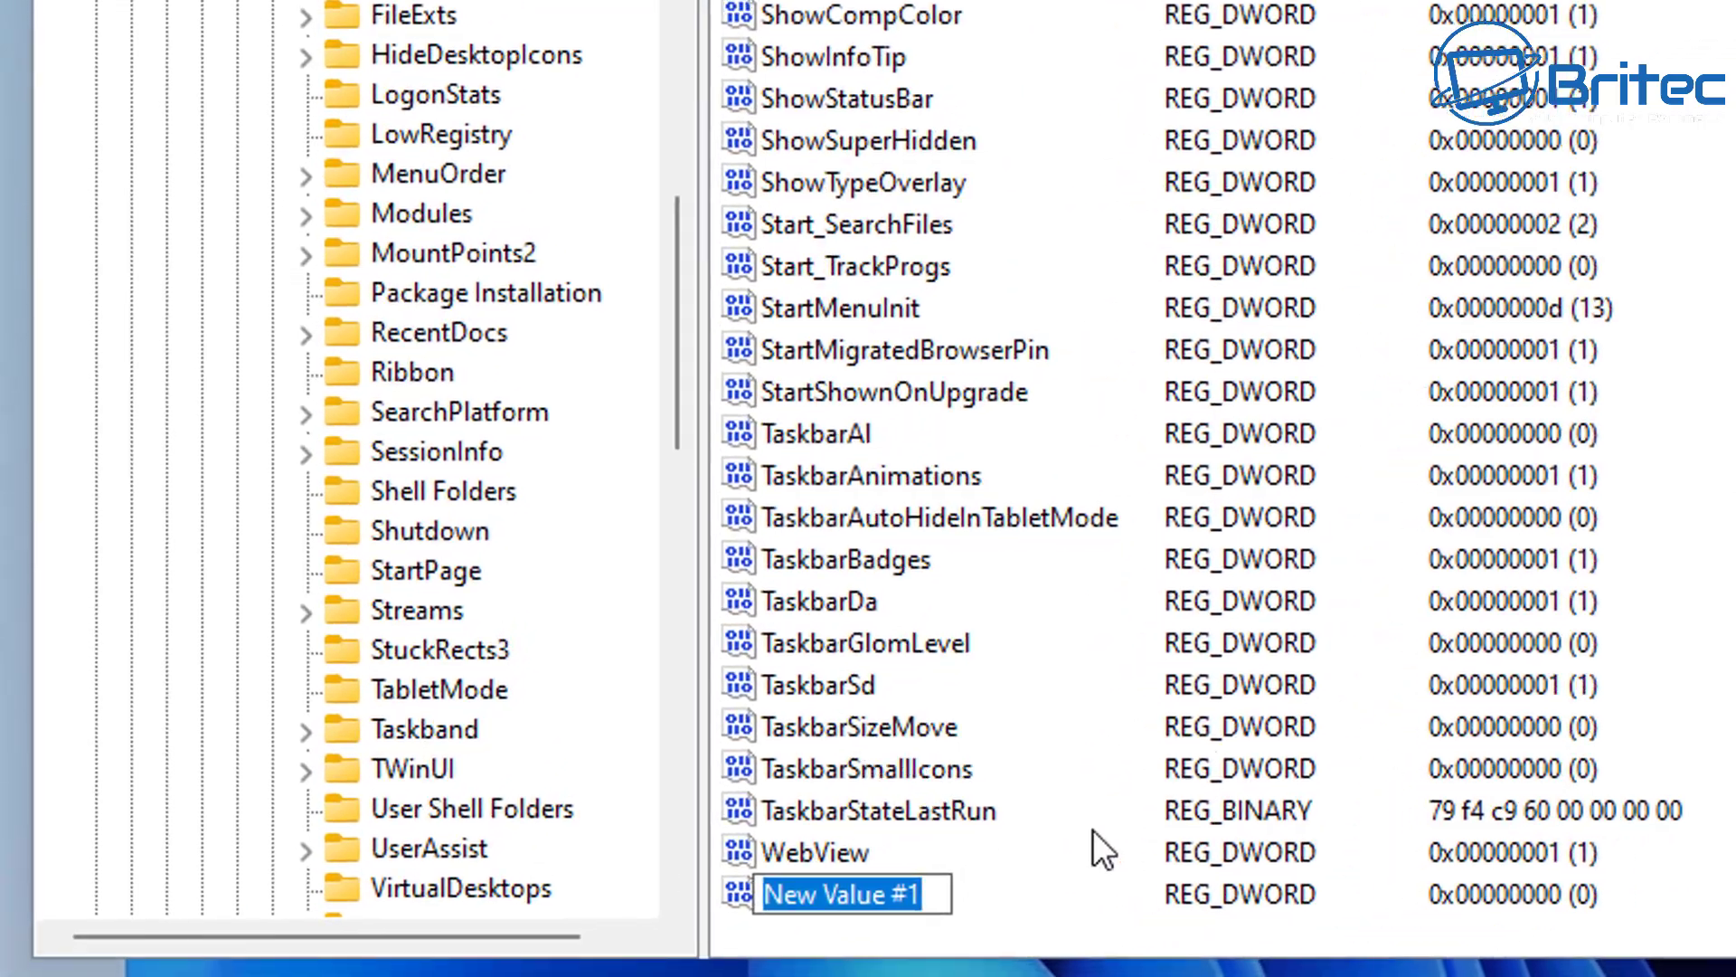
Step: Rename New Value #1 to Start_ShowClassicMode
key("Return")
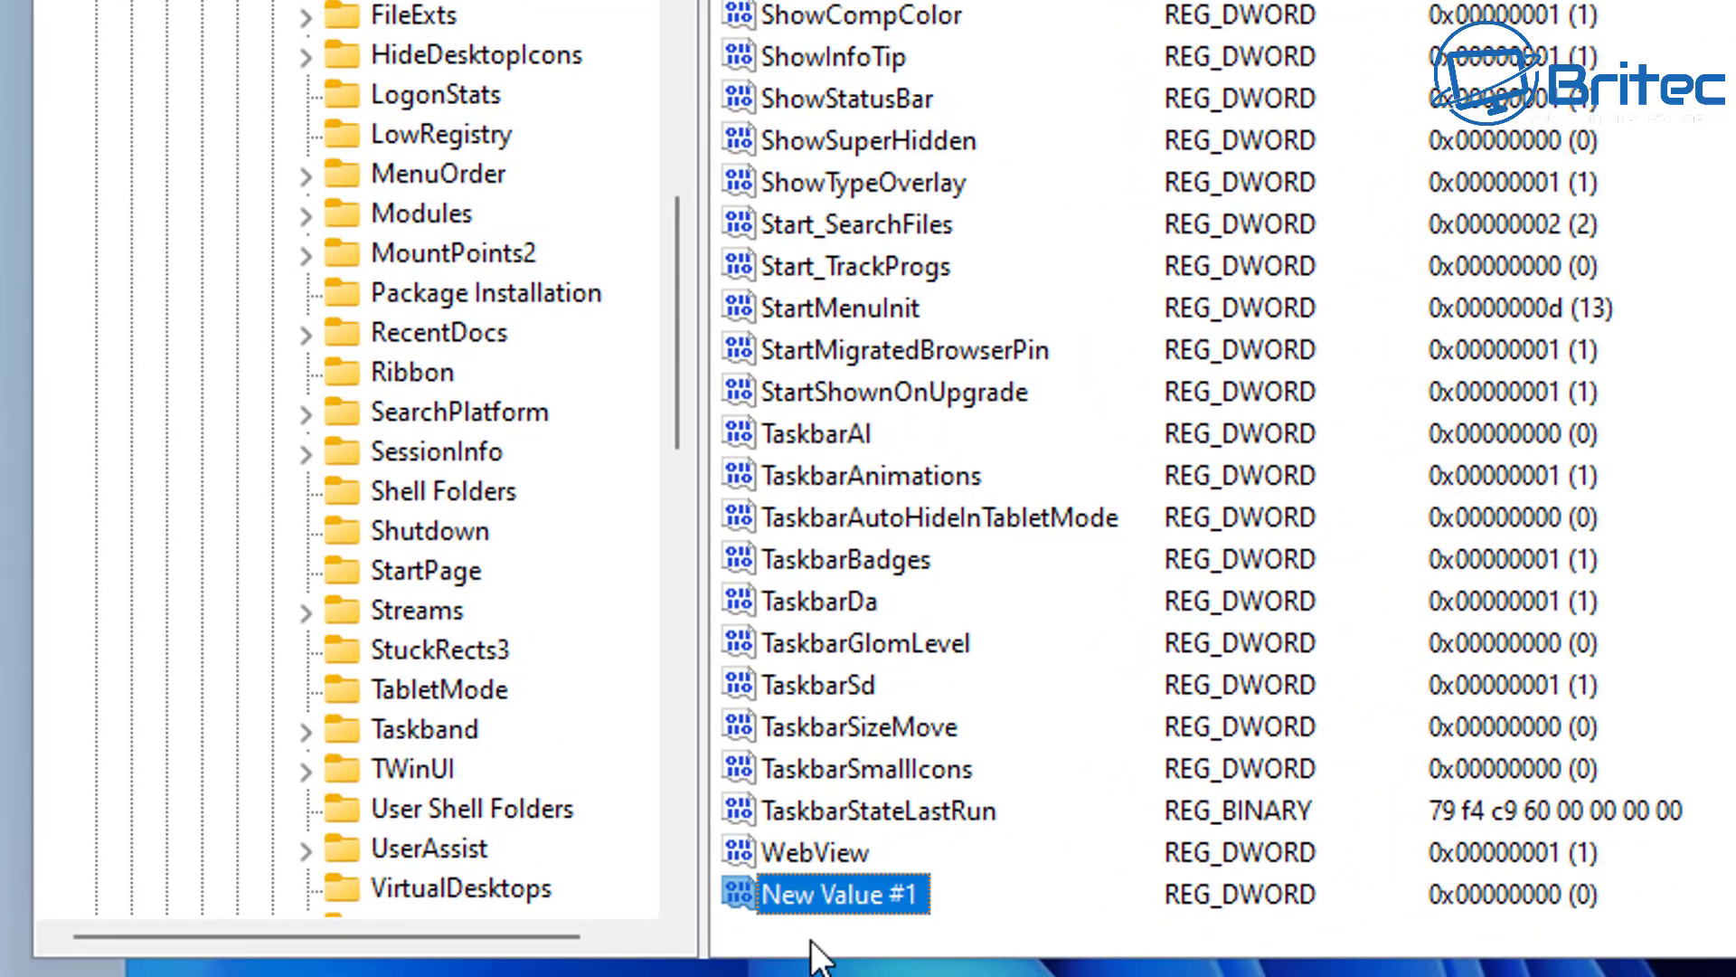
right_click(815, 902)
left_click(941, 976)
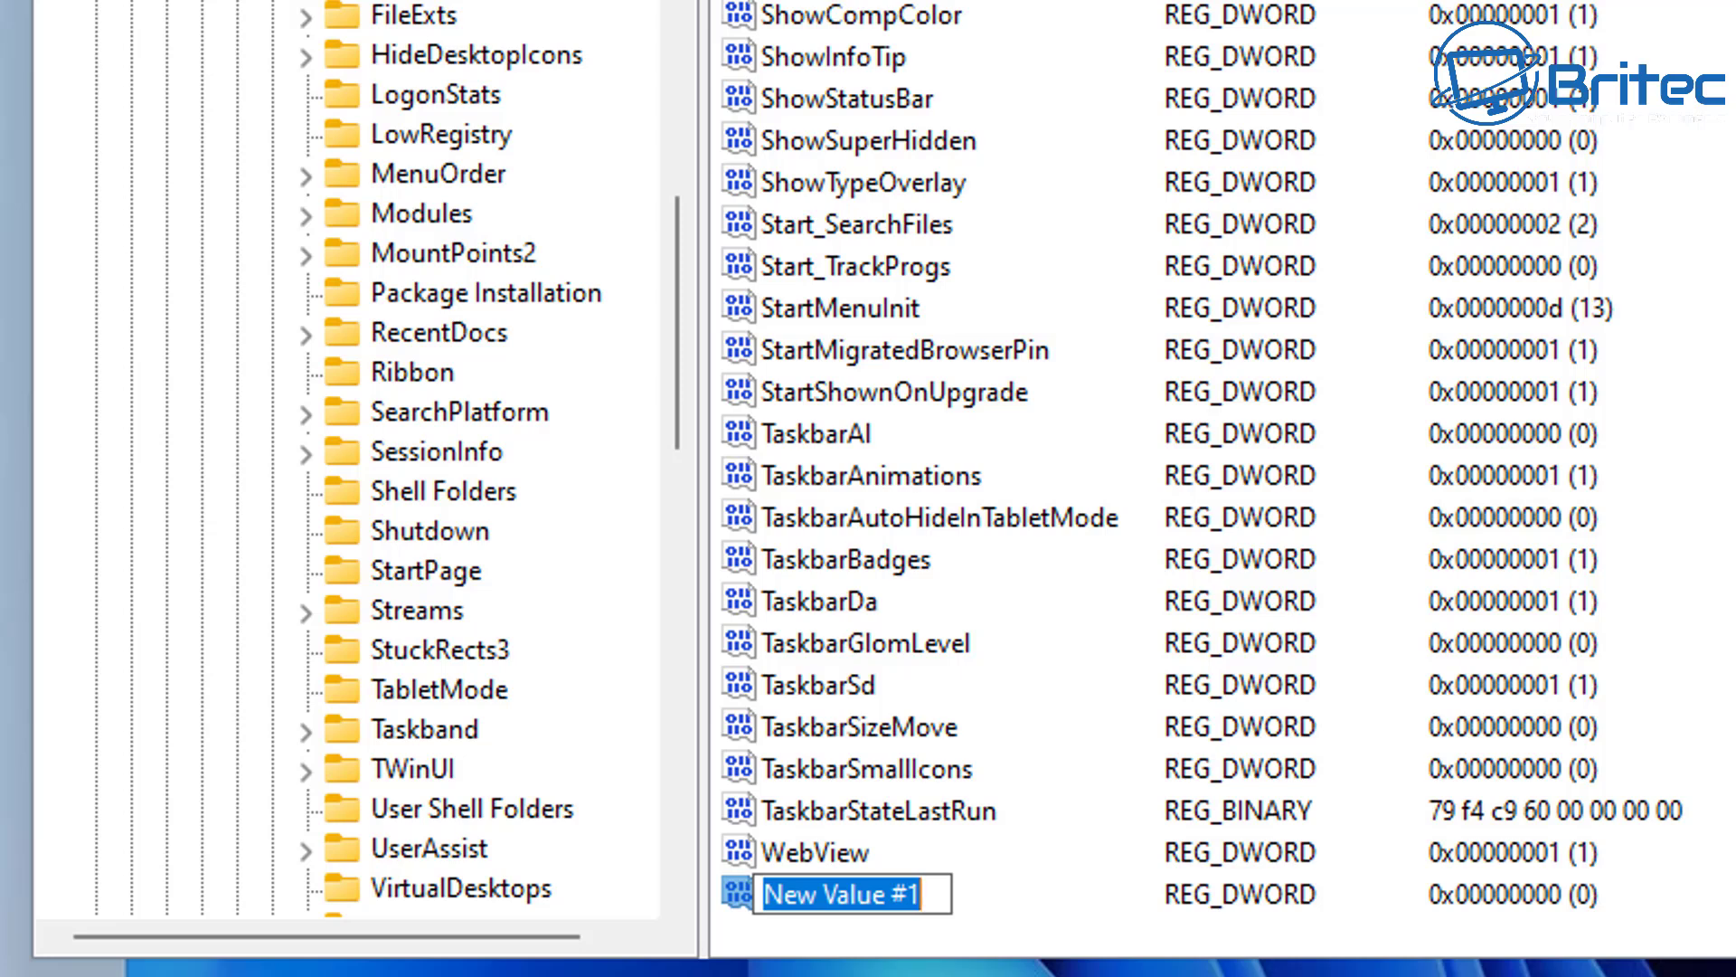
type("Start")
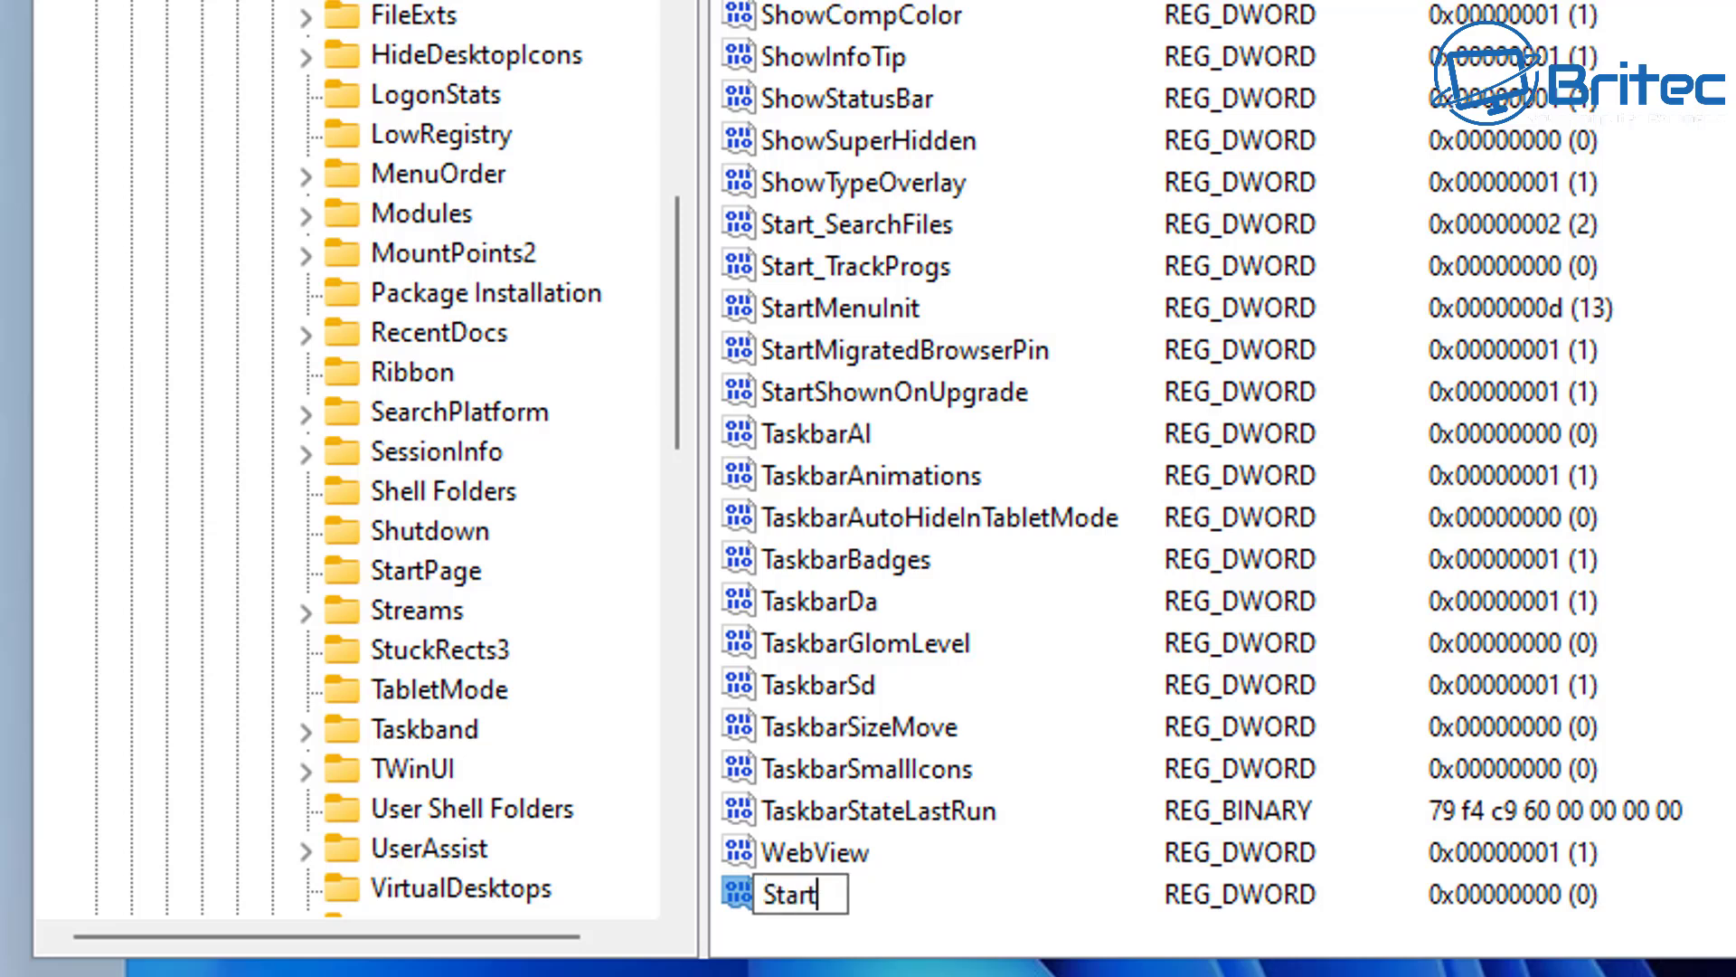
type("_Show")
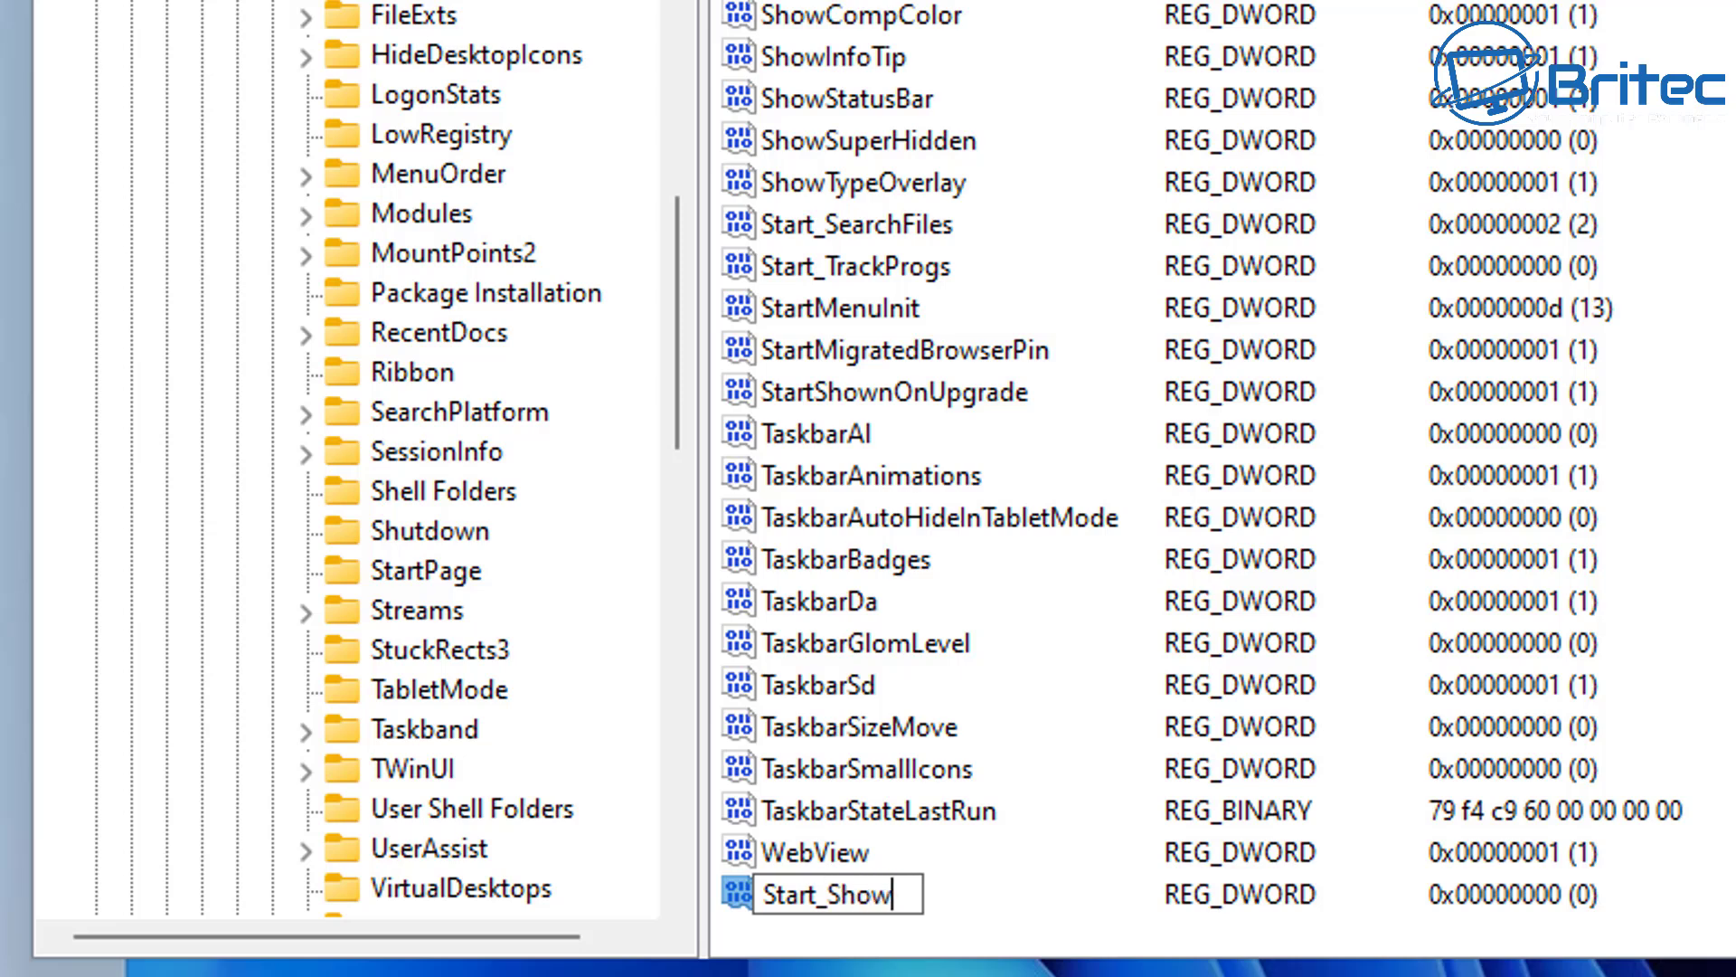
type("Classic")
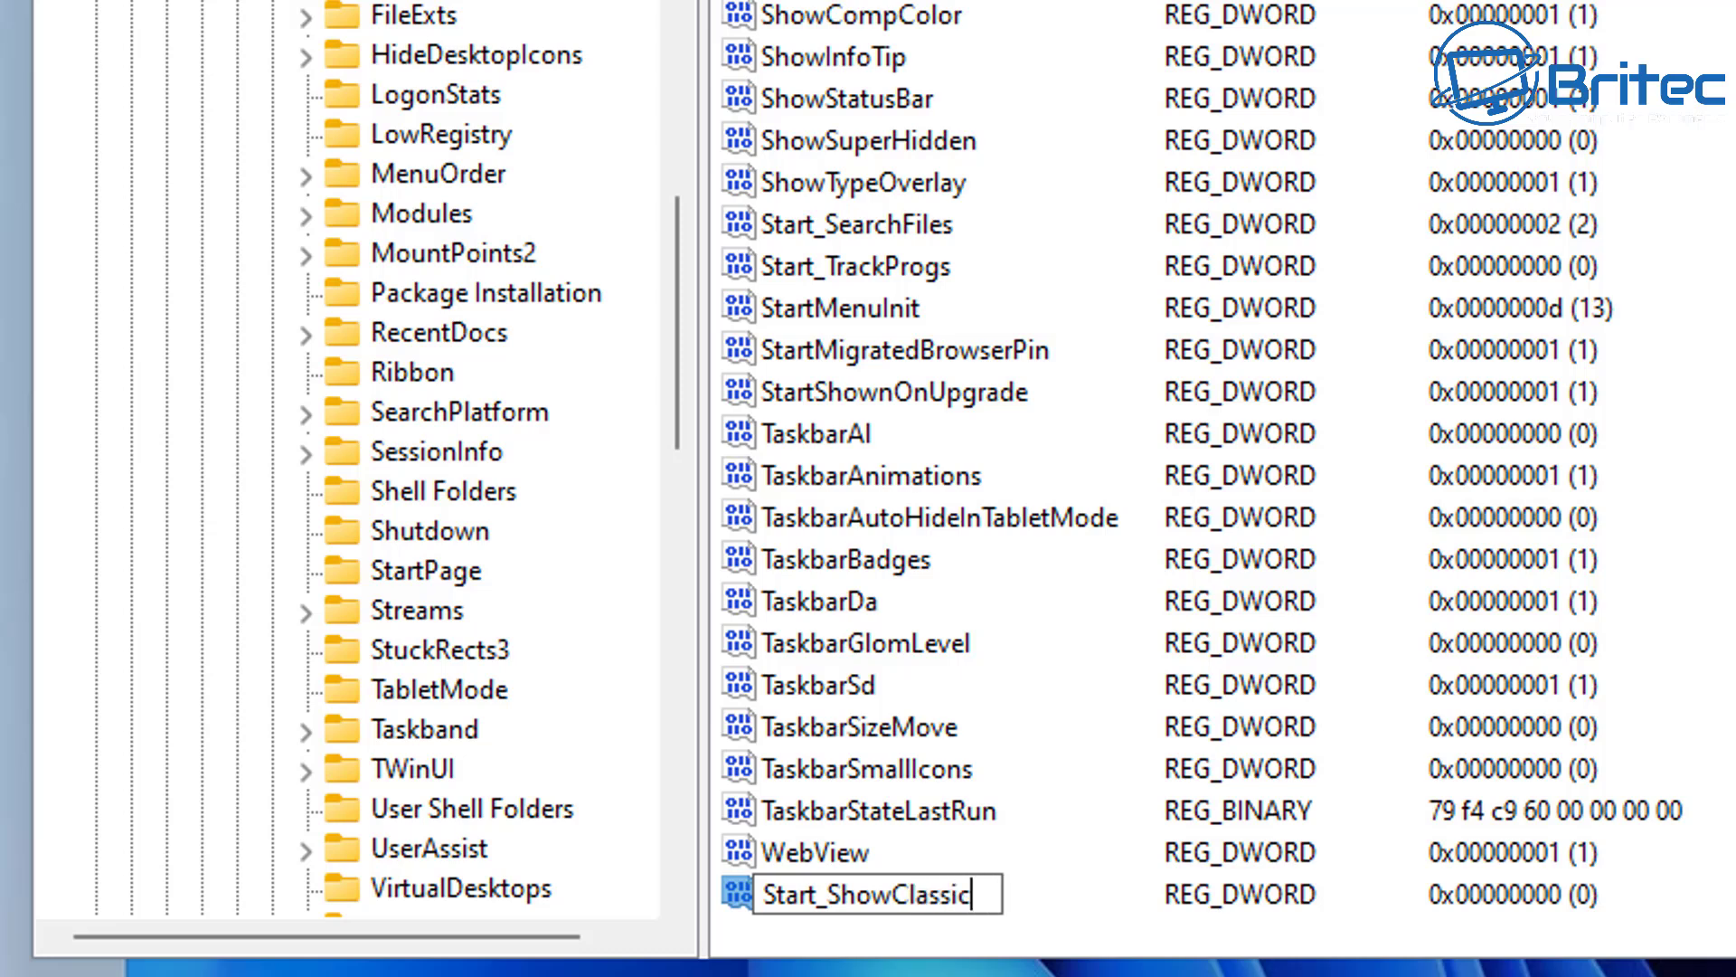
type("Mode")
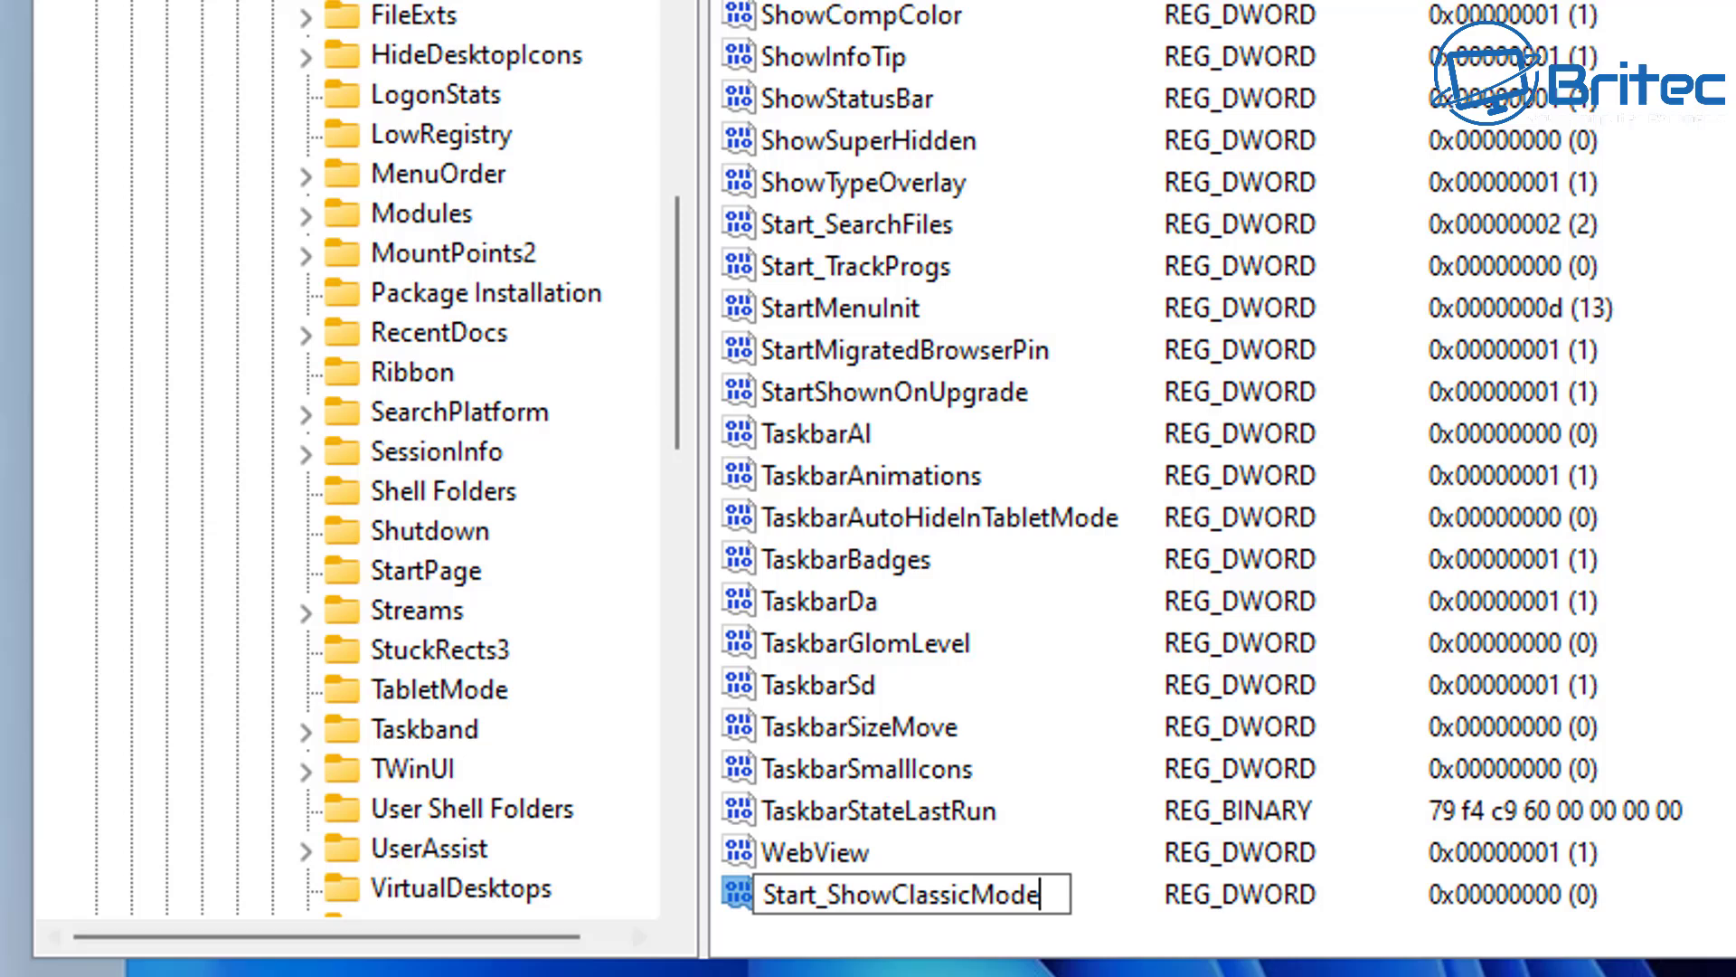
key("Return")
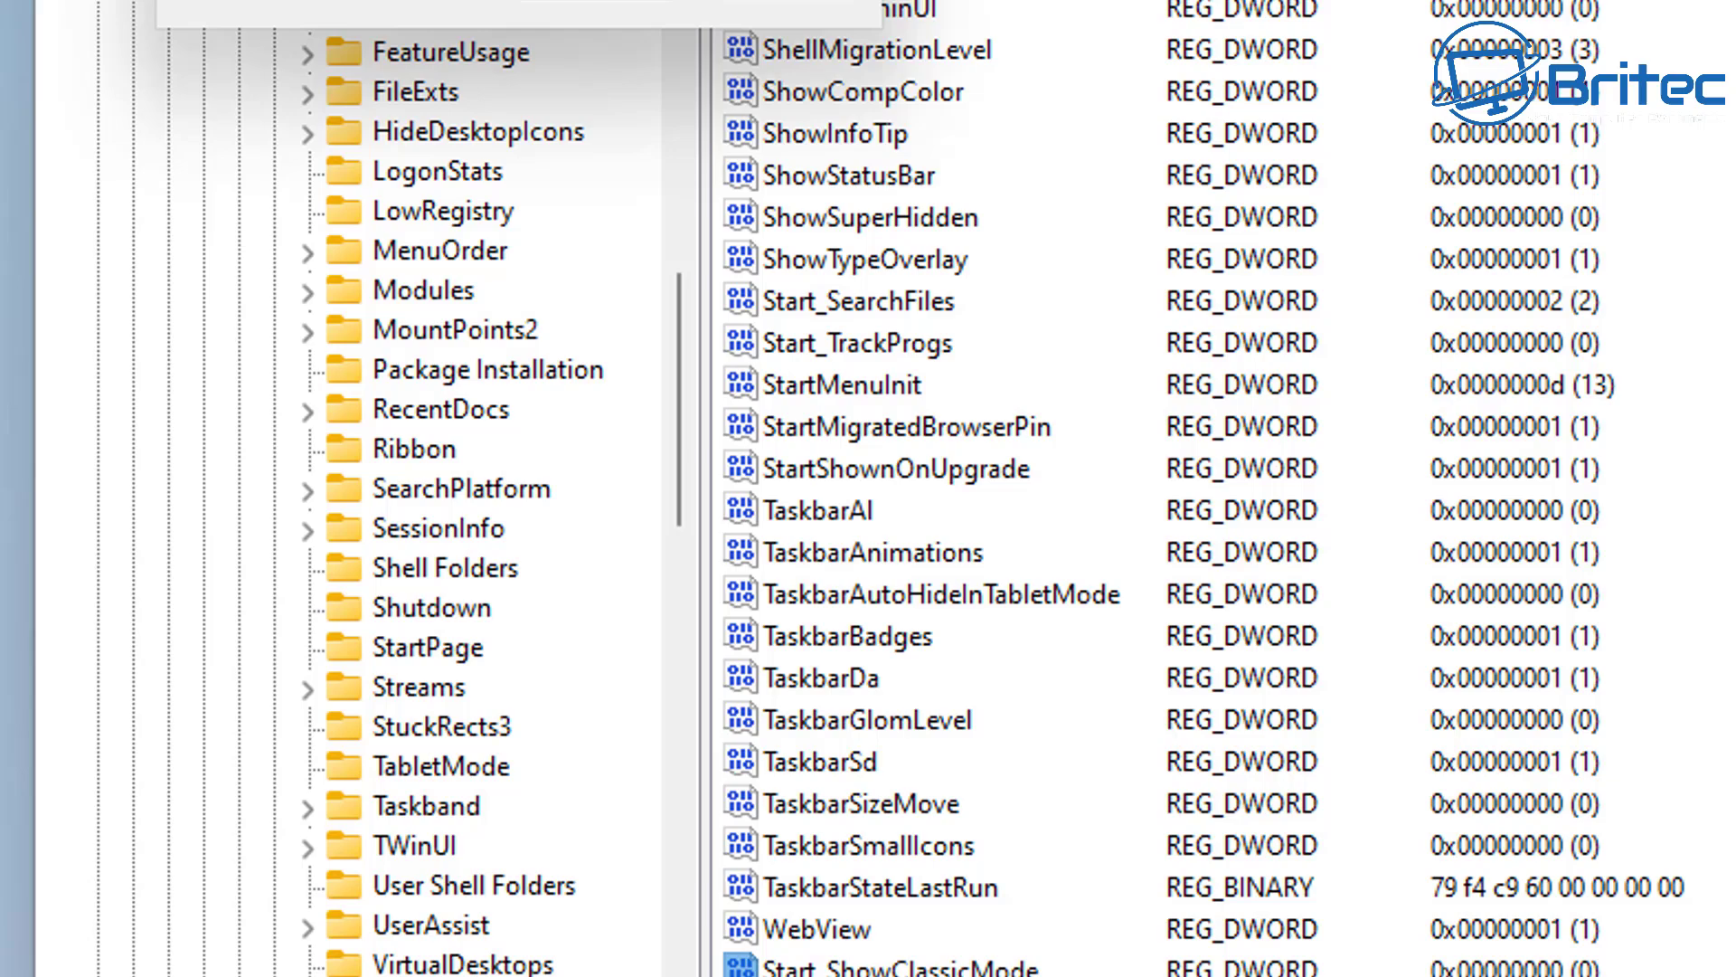
Step: Change Start_ShowClassicMode's value data from 0 to 1 and confirm
double_click(919, 891)
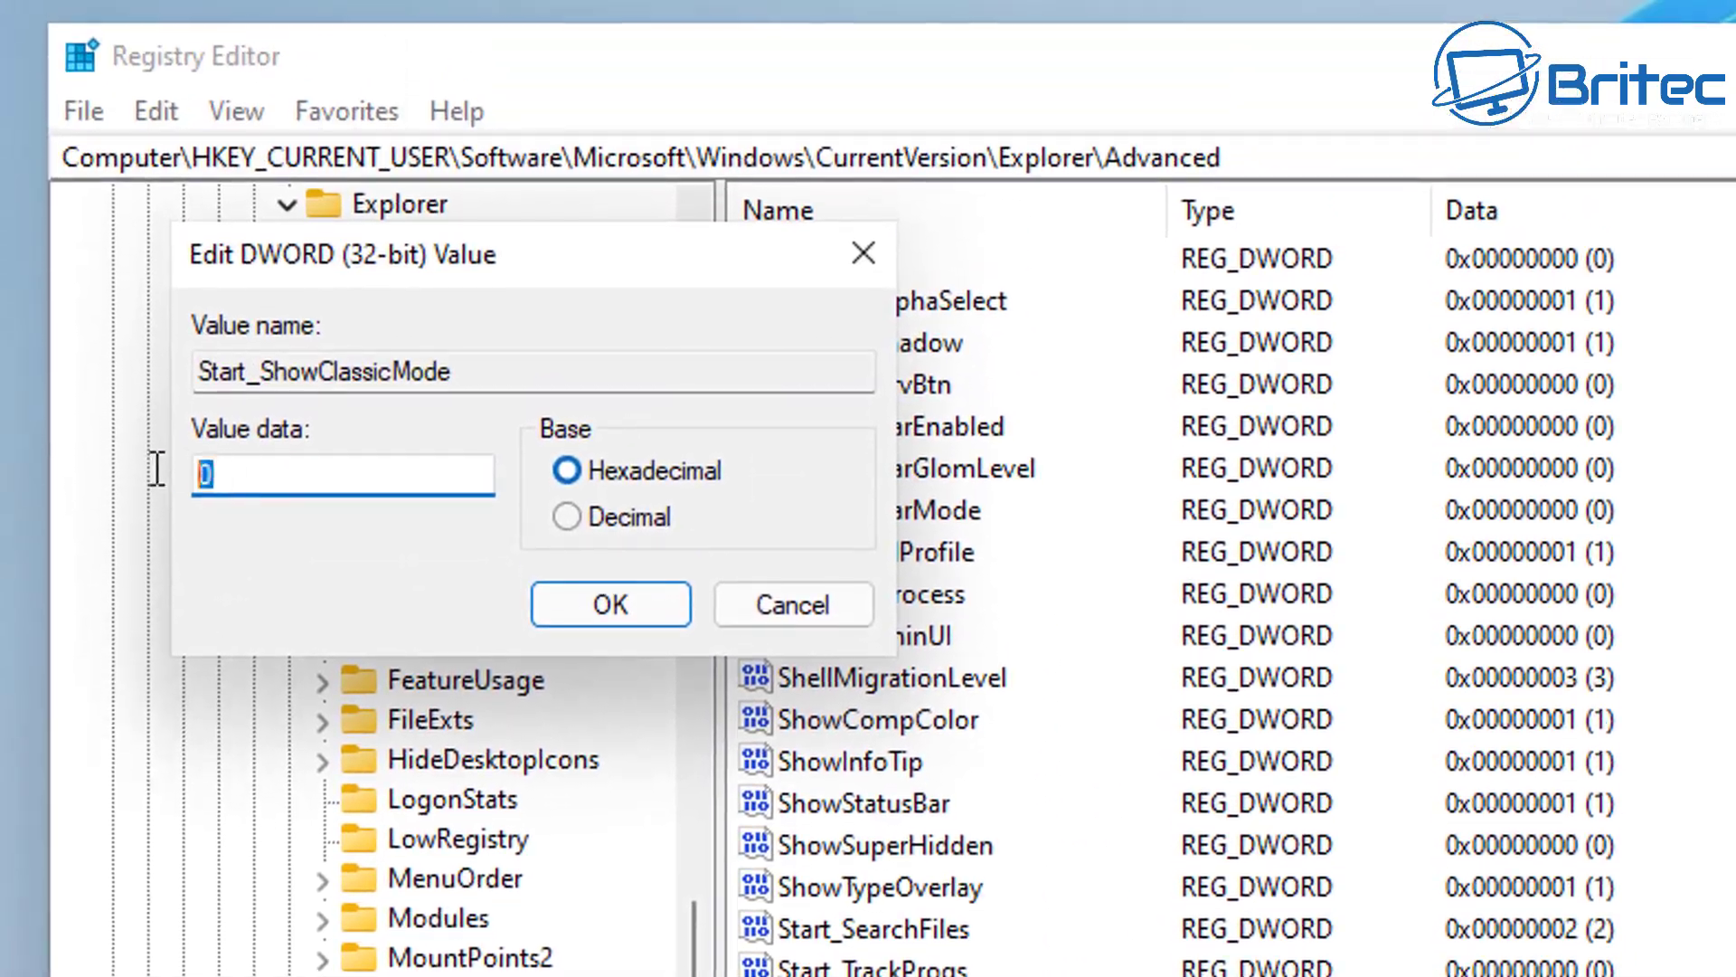
type("1")
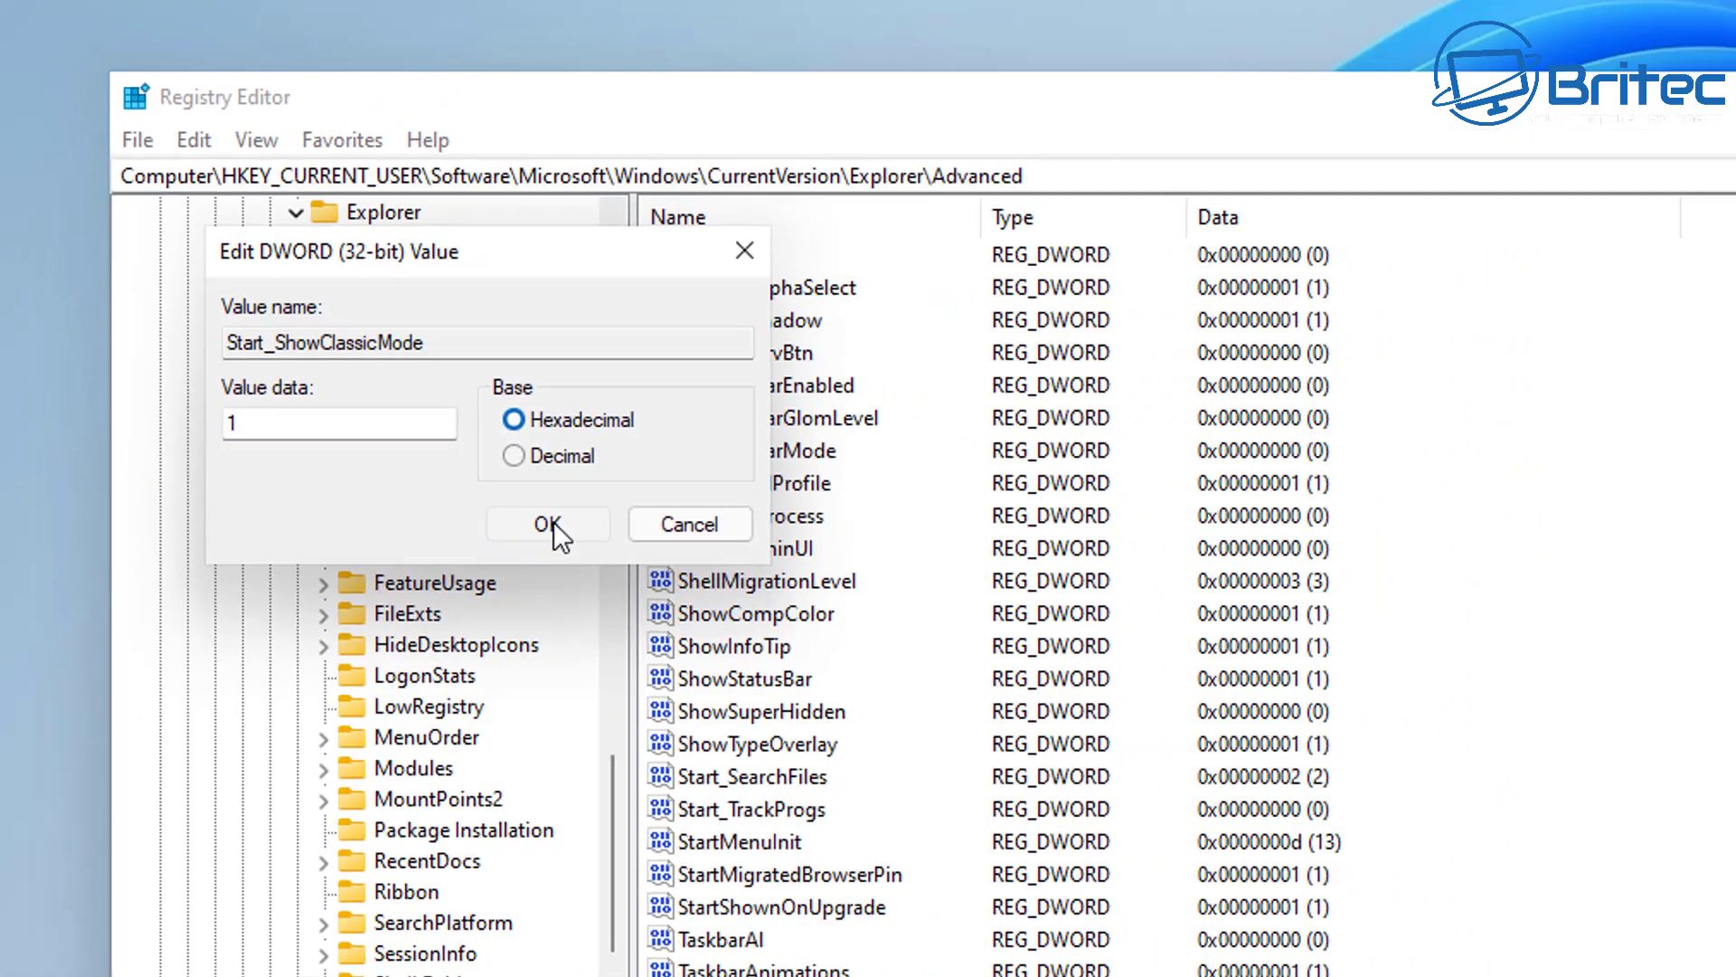
left_click(617, 600)
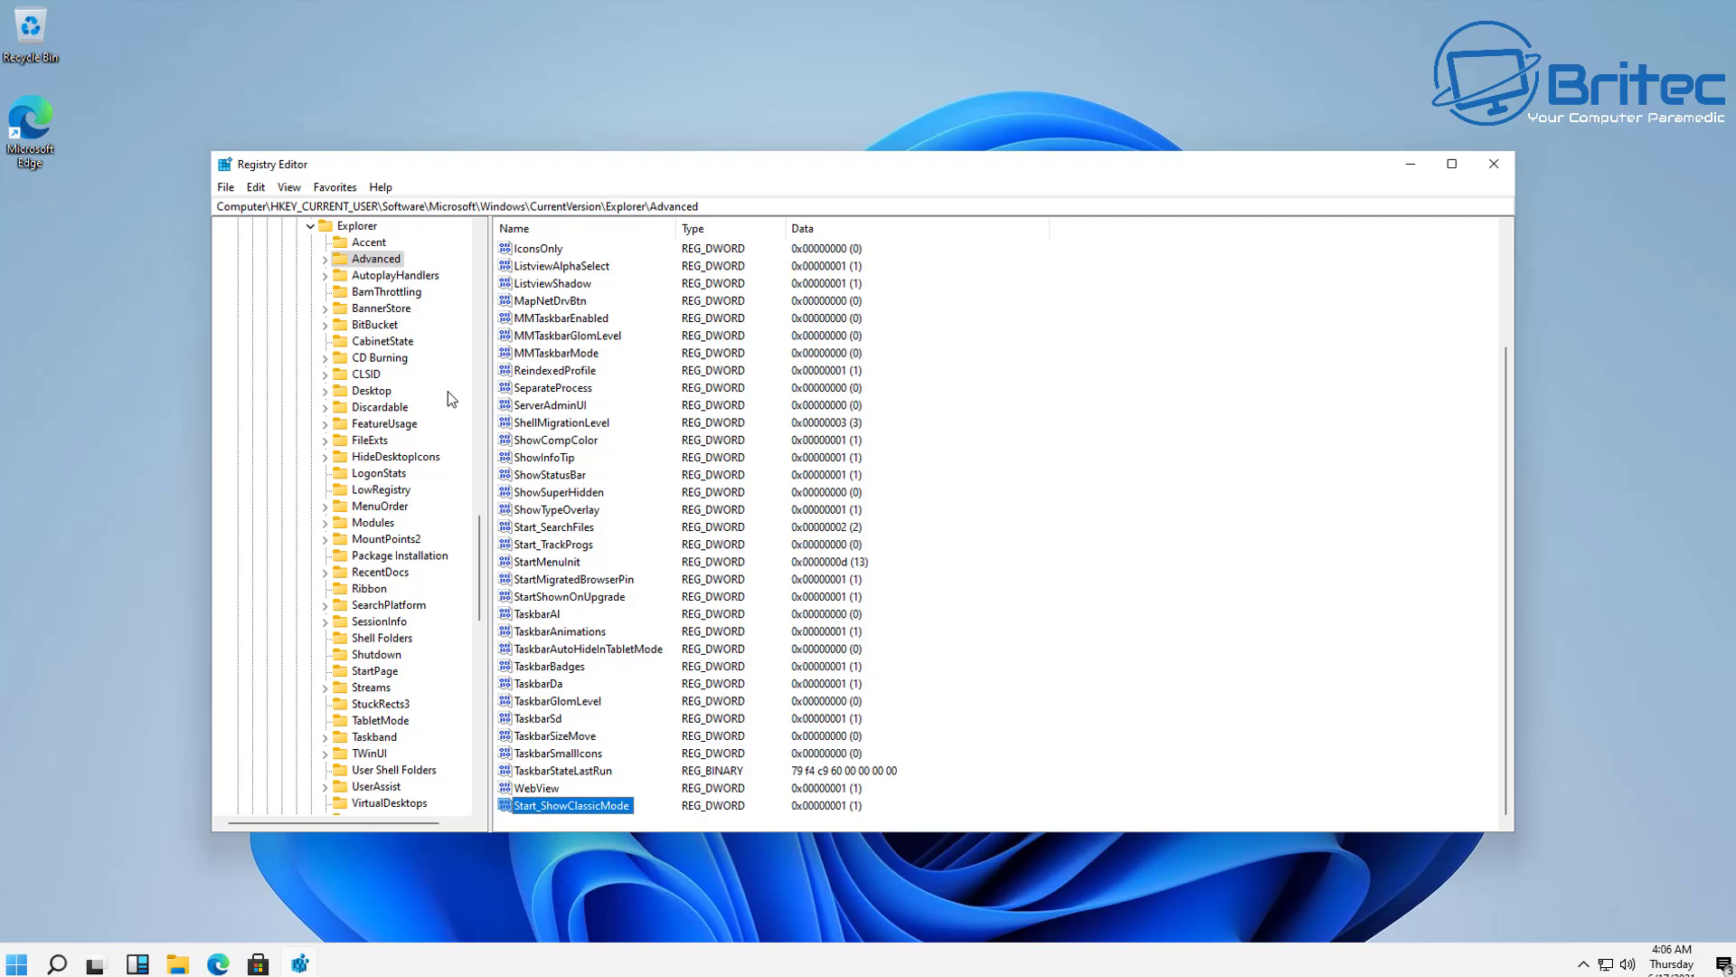
left_click(993, 768)
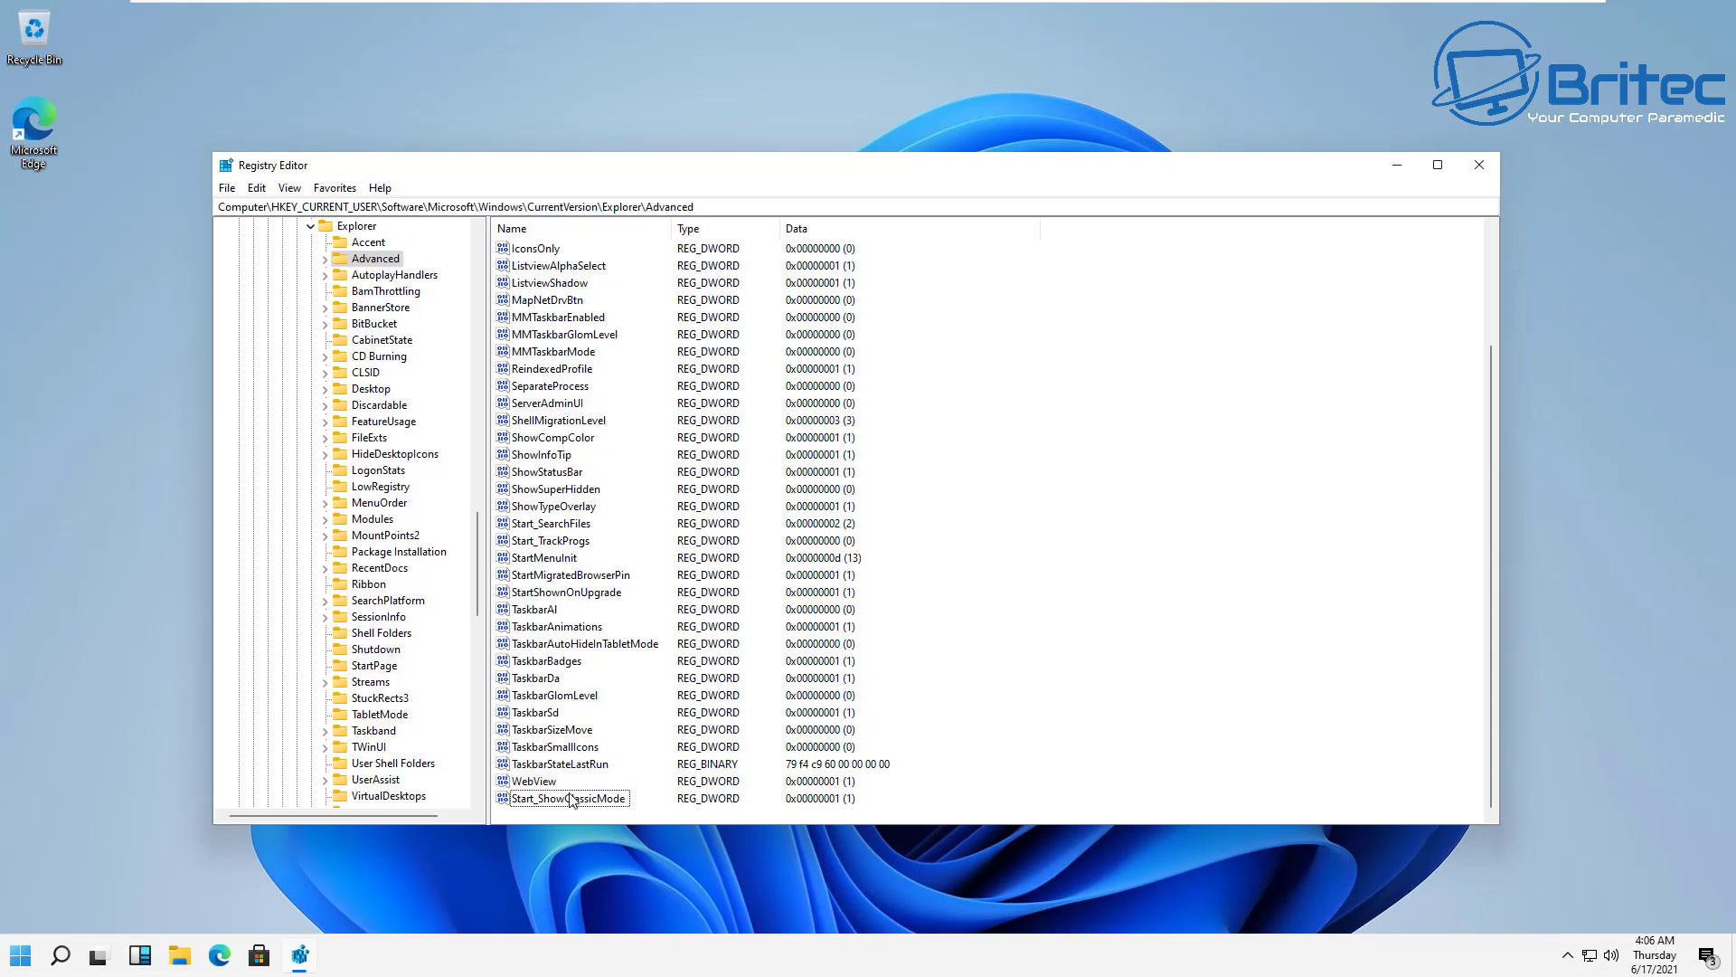
Step: Close Registry Editor and restart the PC from the Start menu's power options
left_click(1479, 165)
left_click(25, 967)
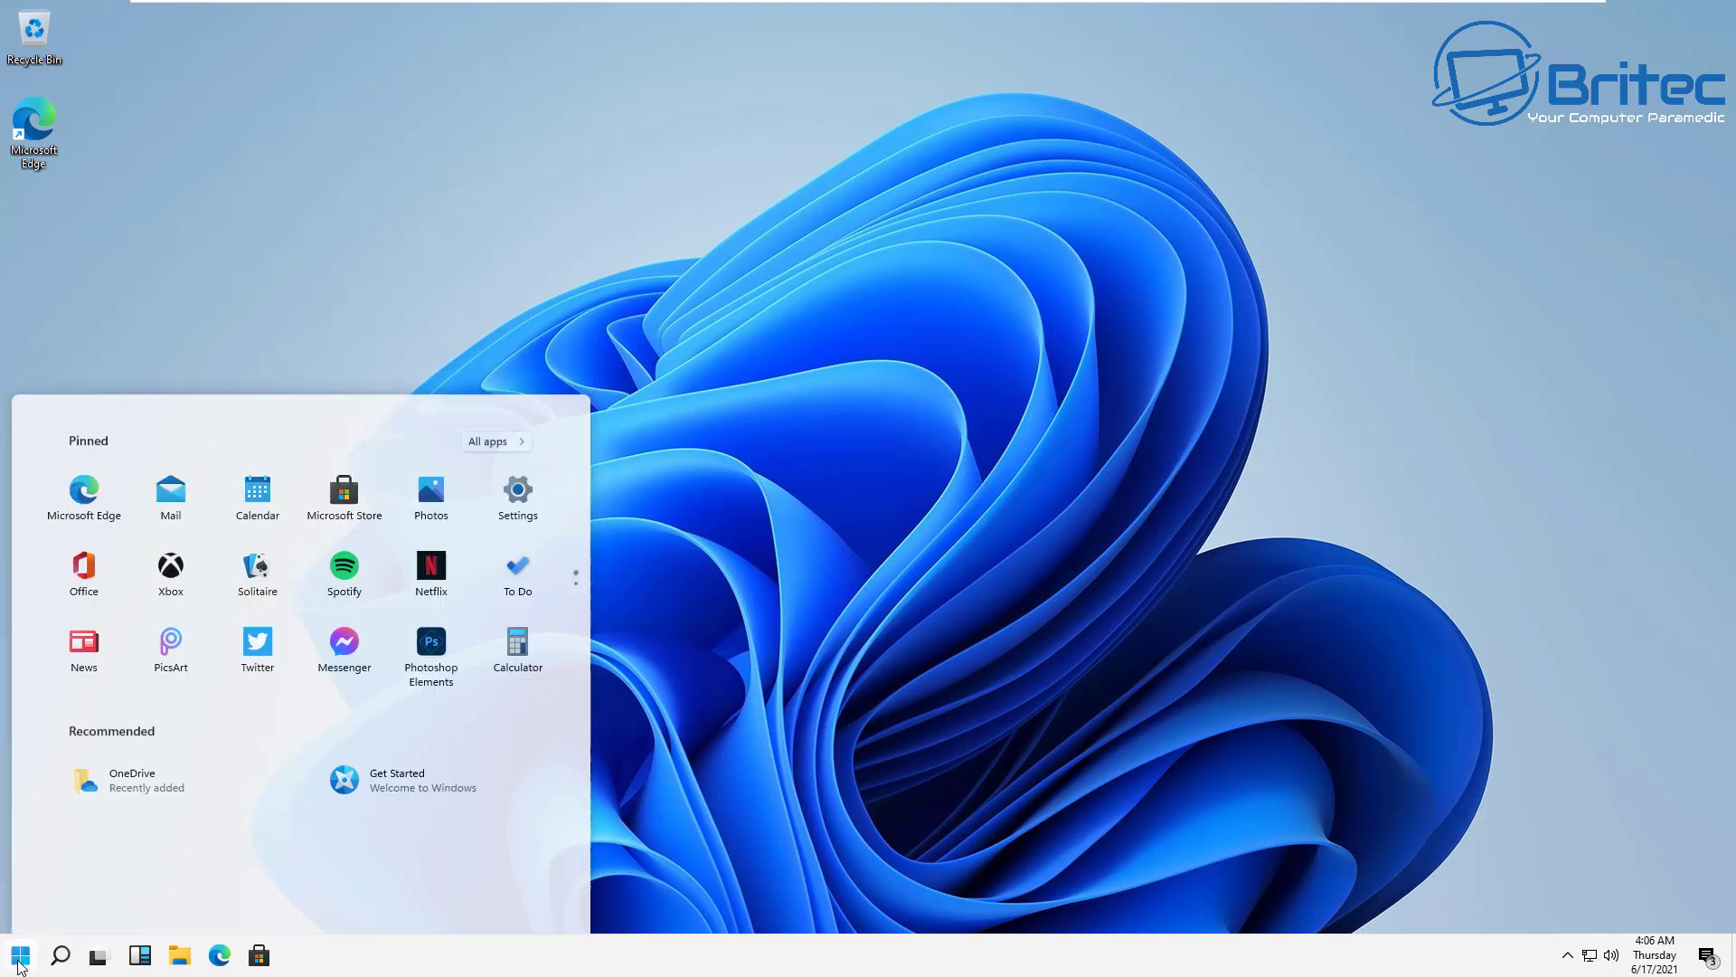
left_click(524, 891)
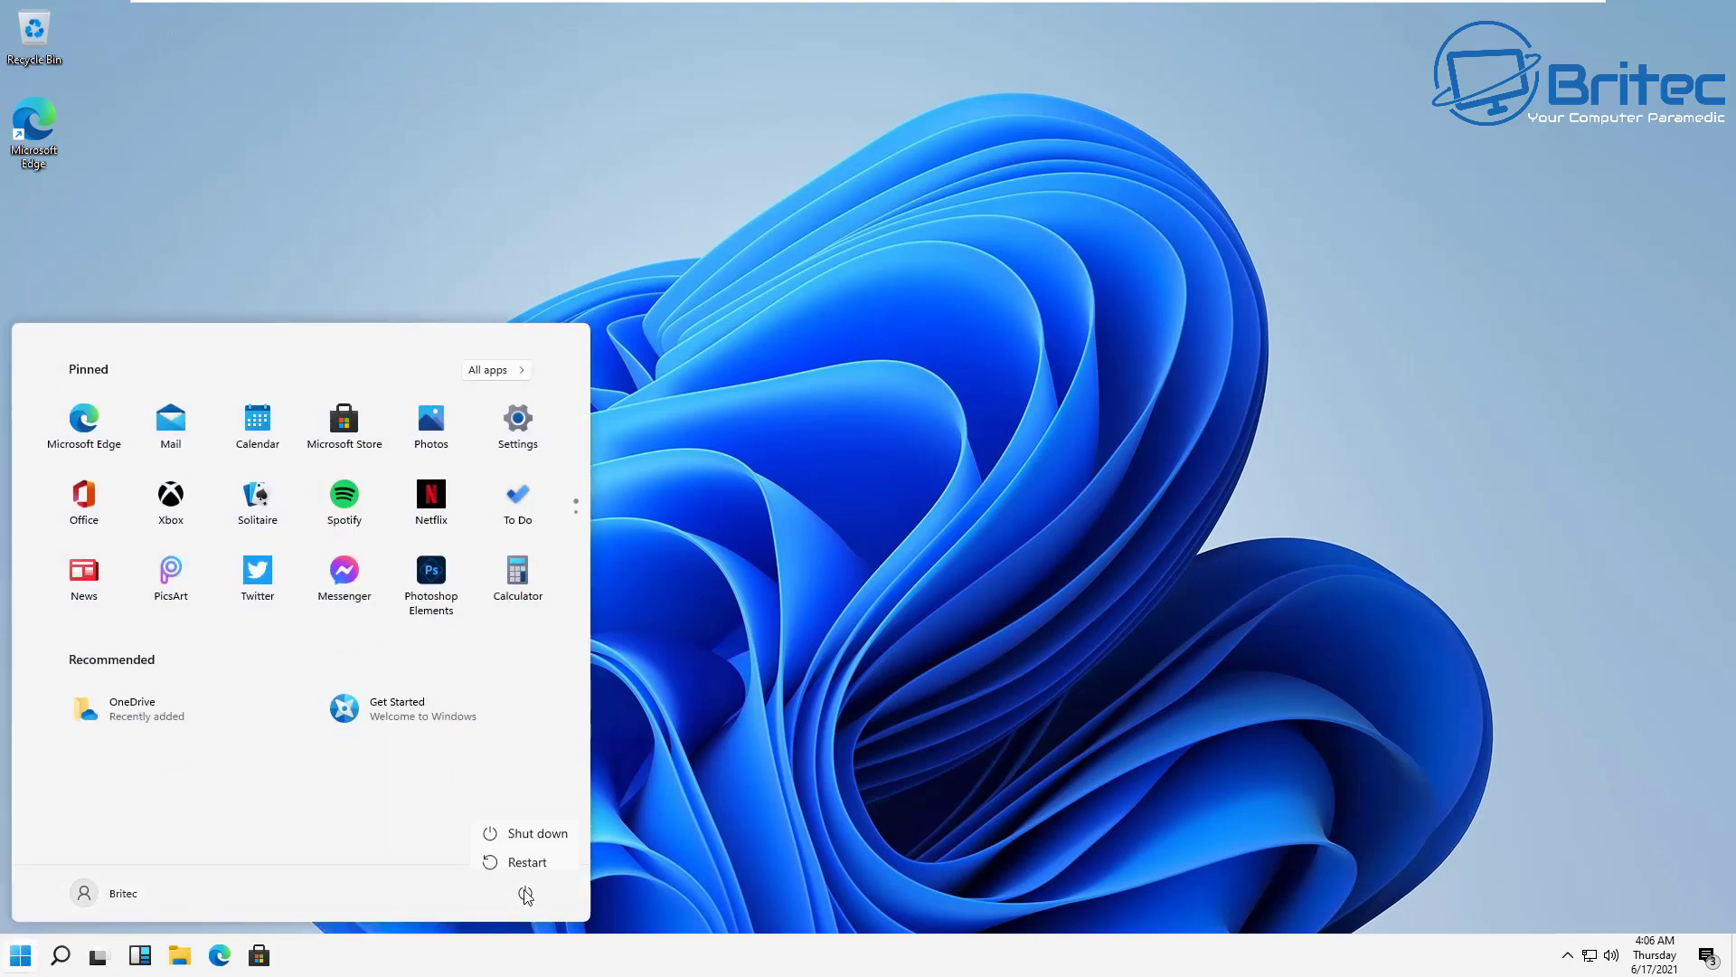
left_click(533, 855)
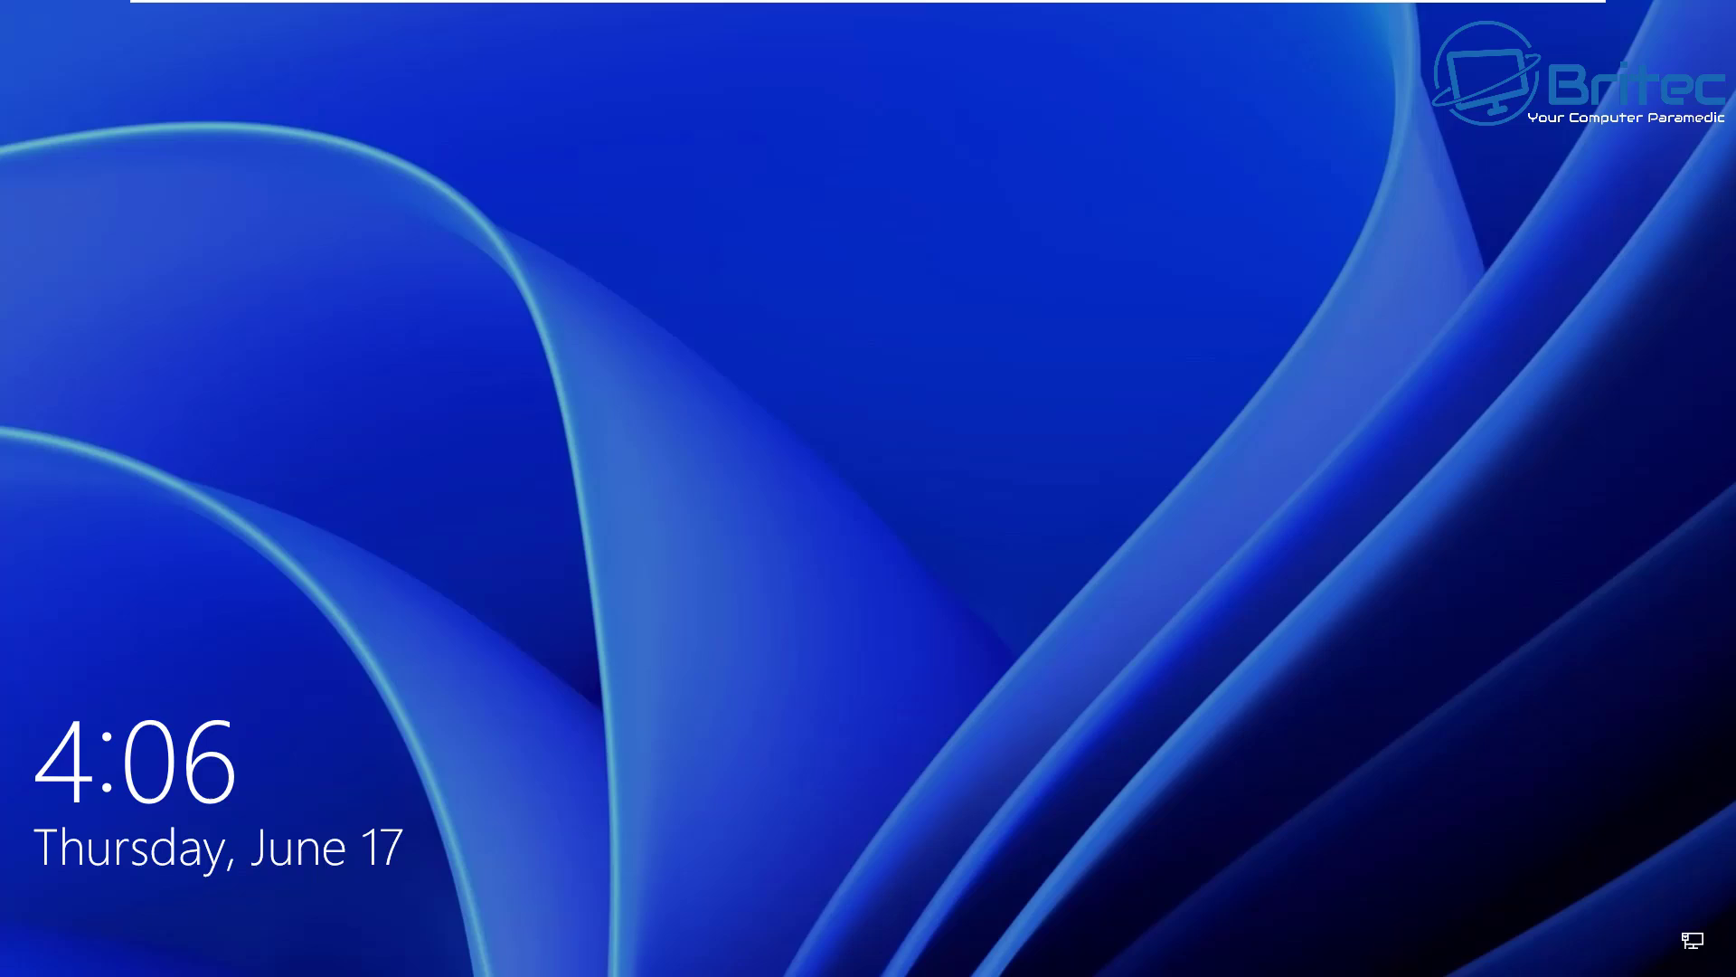
Step: Dismiss the lock screen and sign in with the account password
left_click(9, 660)
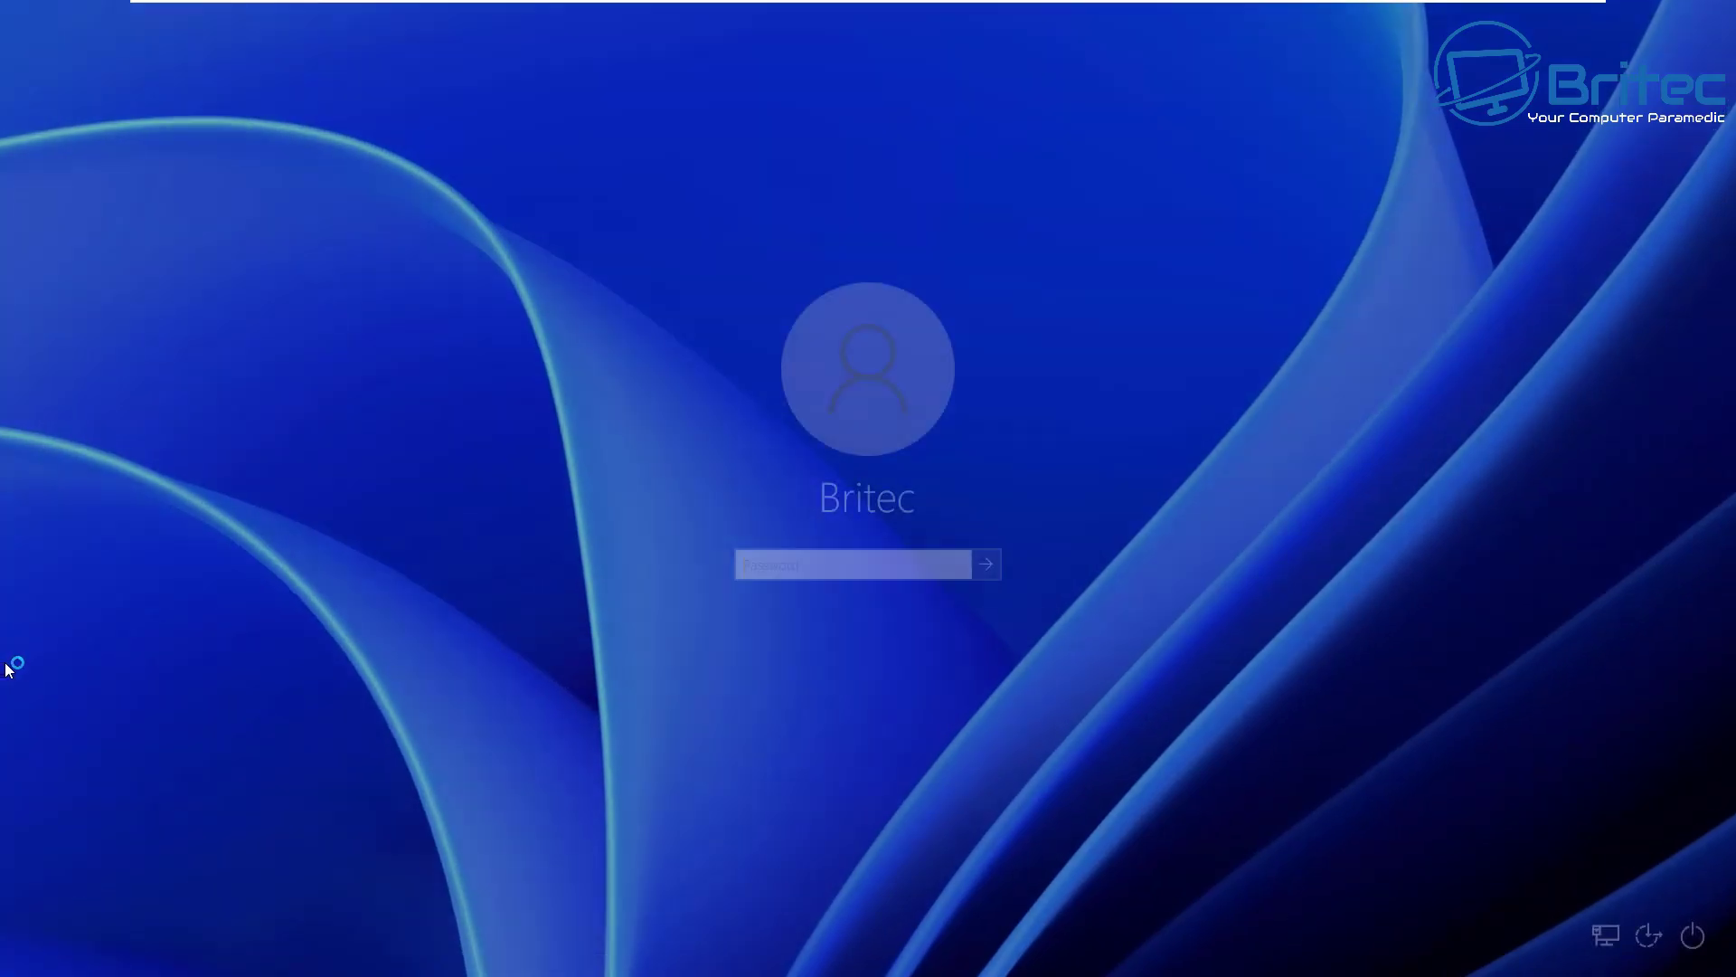
type("••••••")
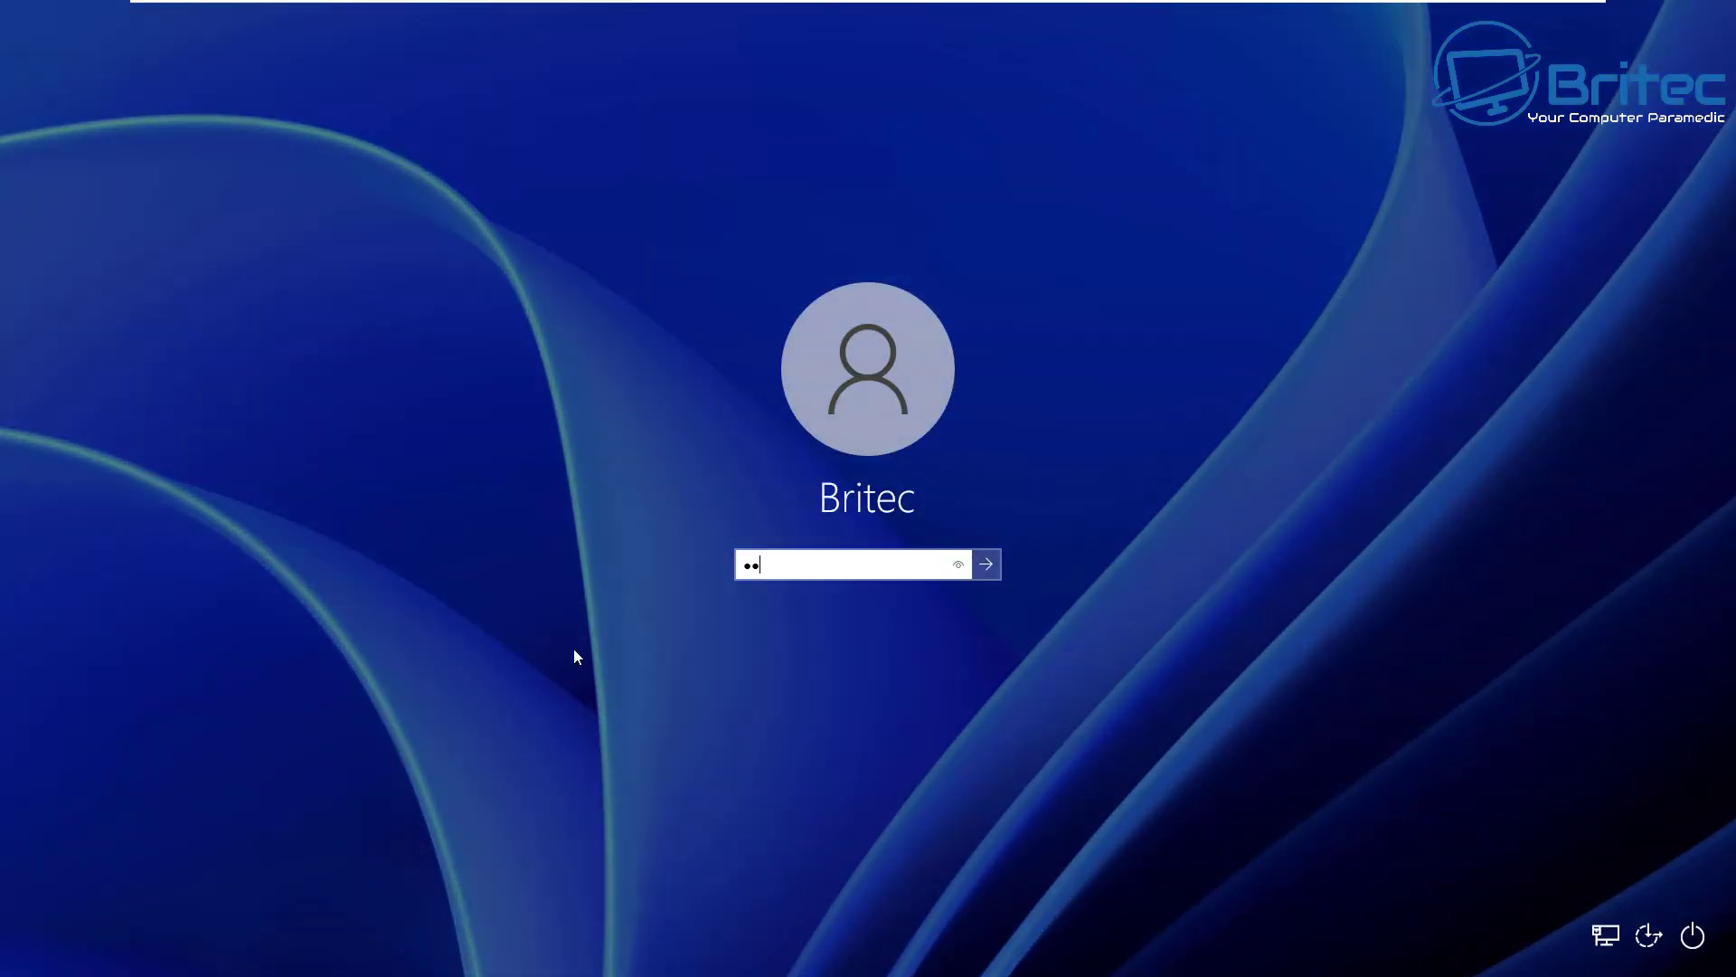
key("Return")
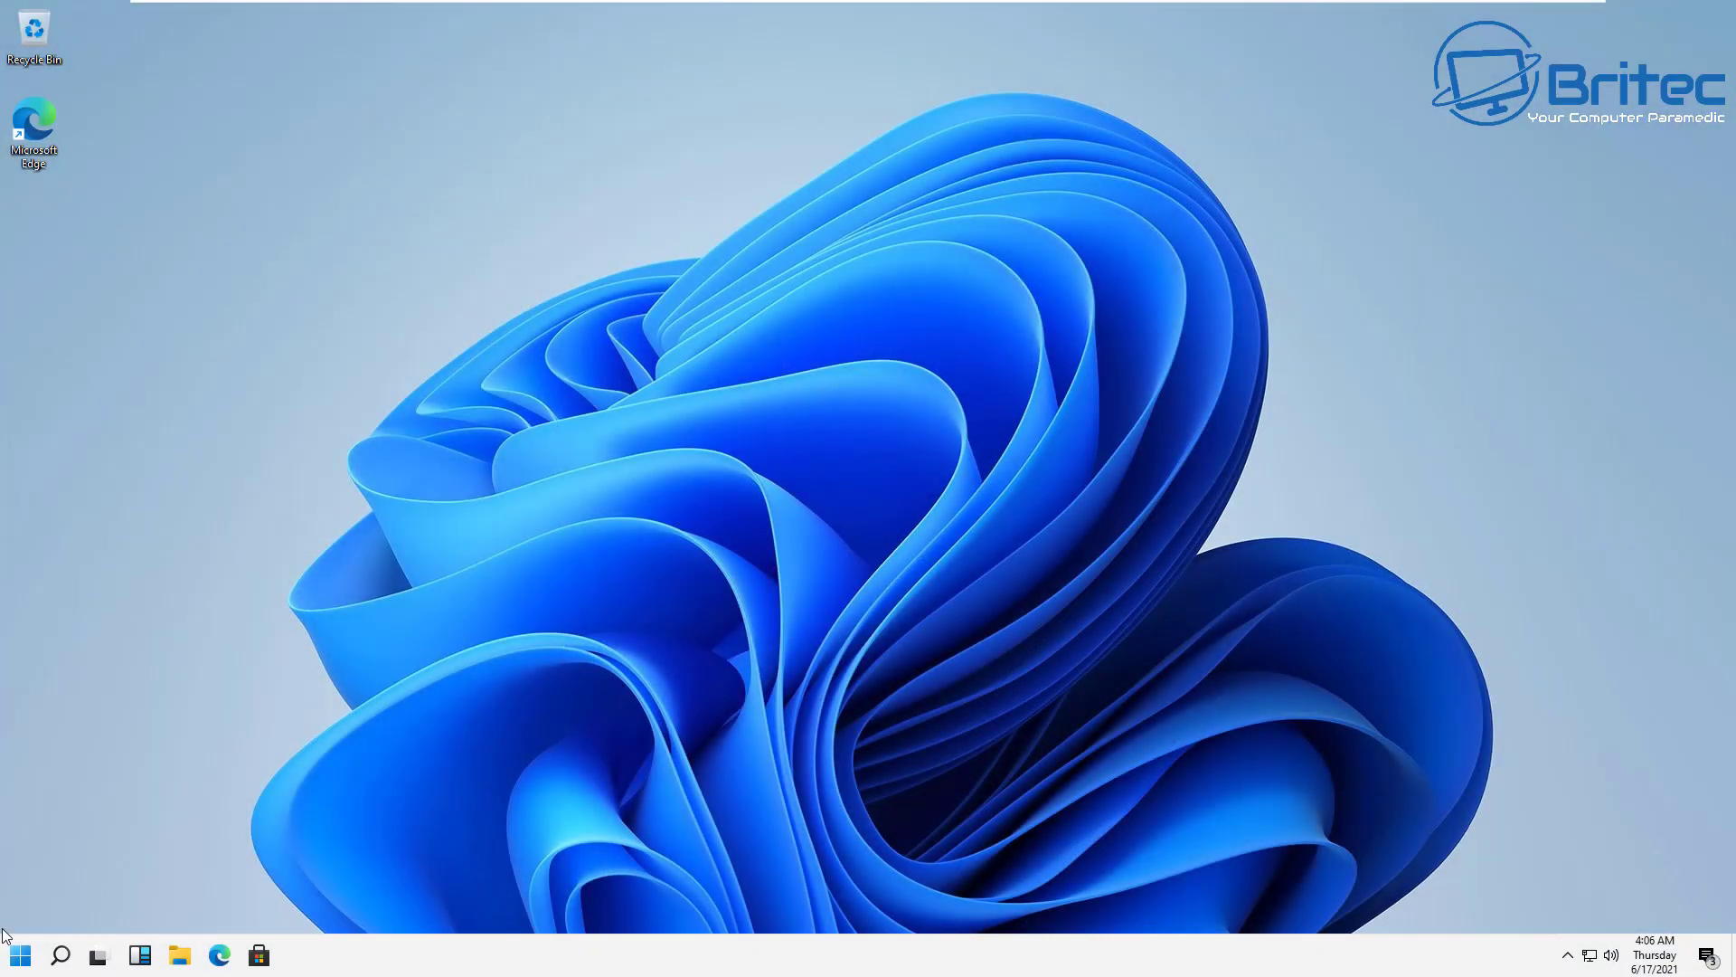
Step: Open and close Start several times to view the Windows 10-style tiled menu, then open search
left_click(18, 963)
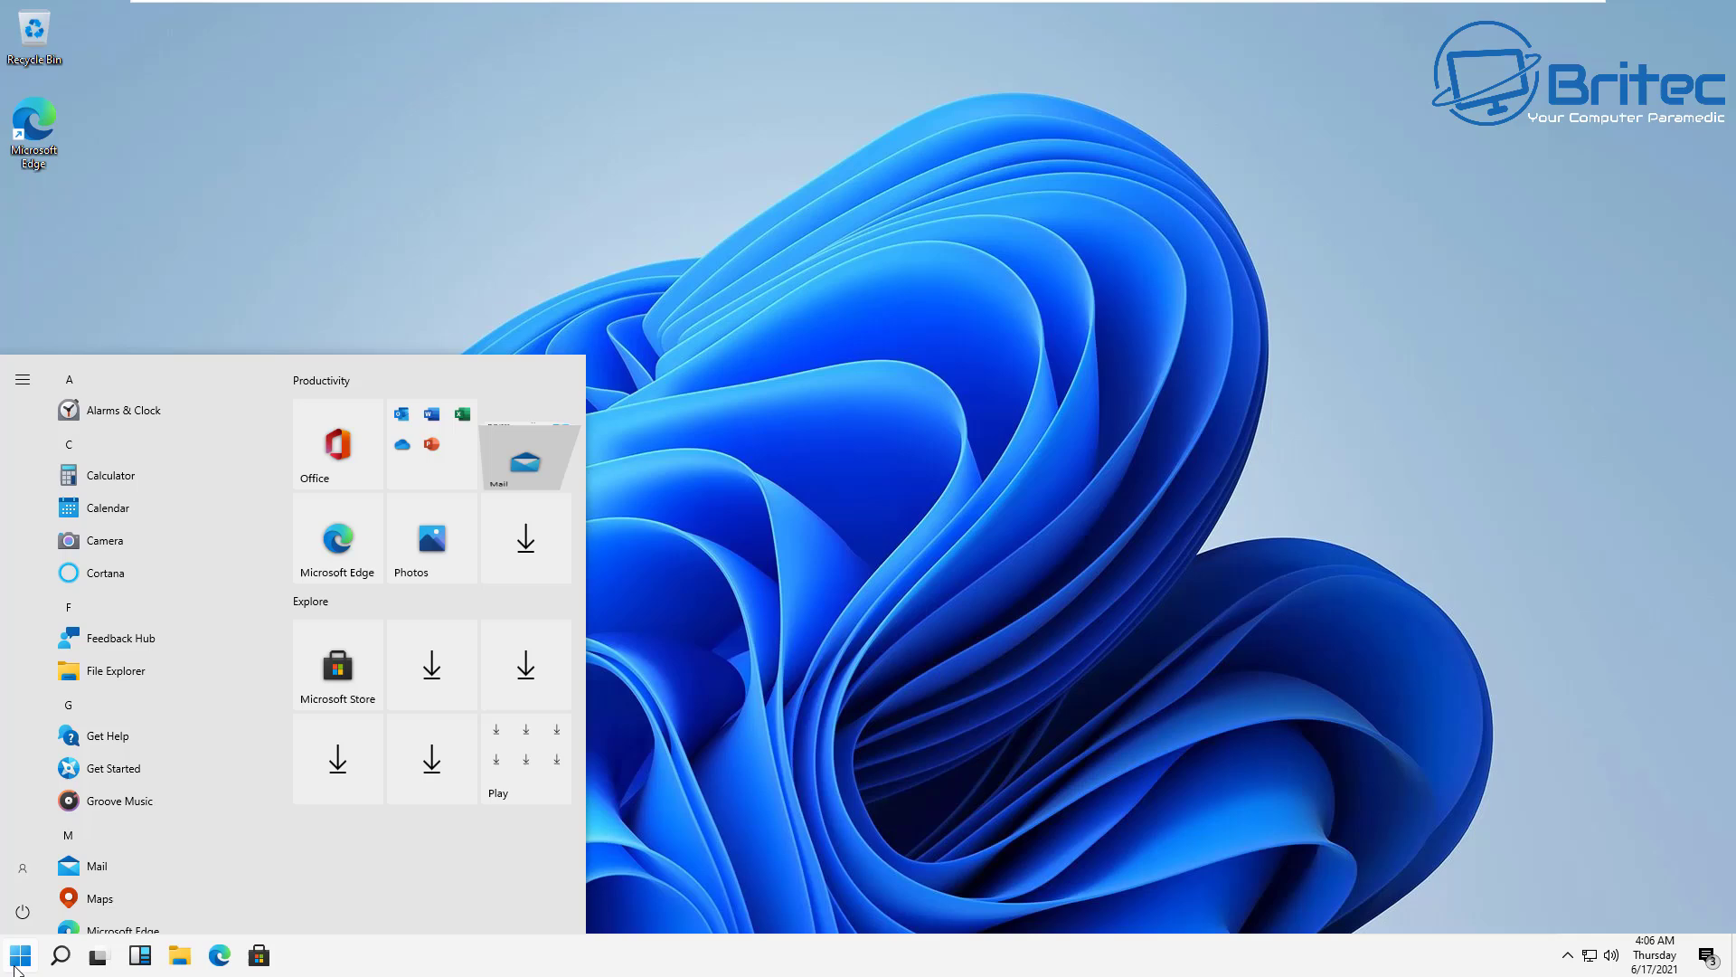
left_click(18, 961)
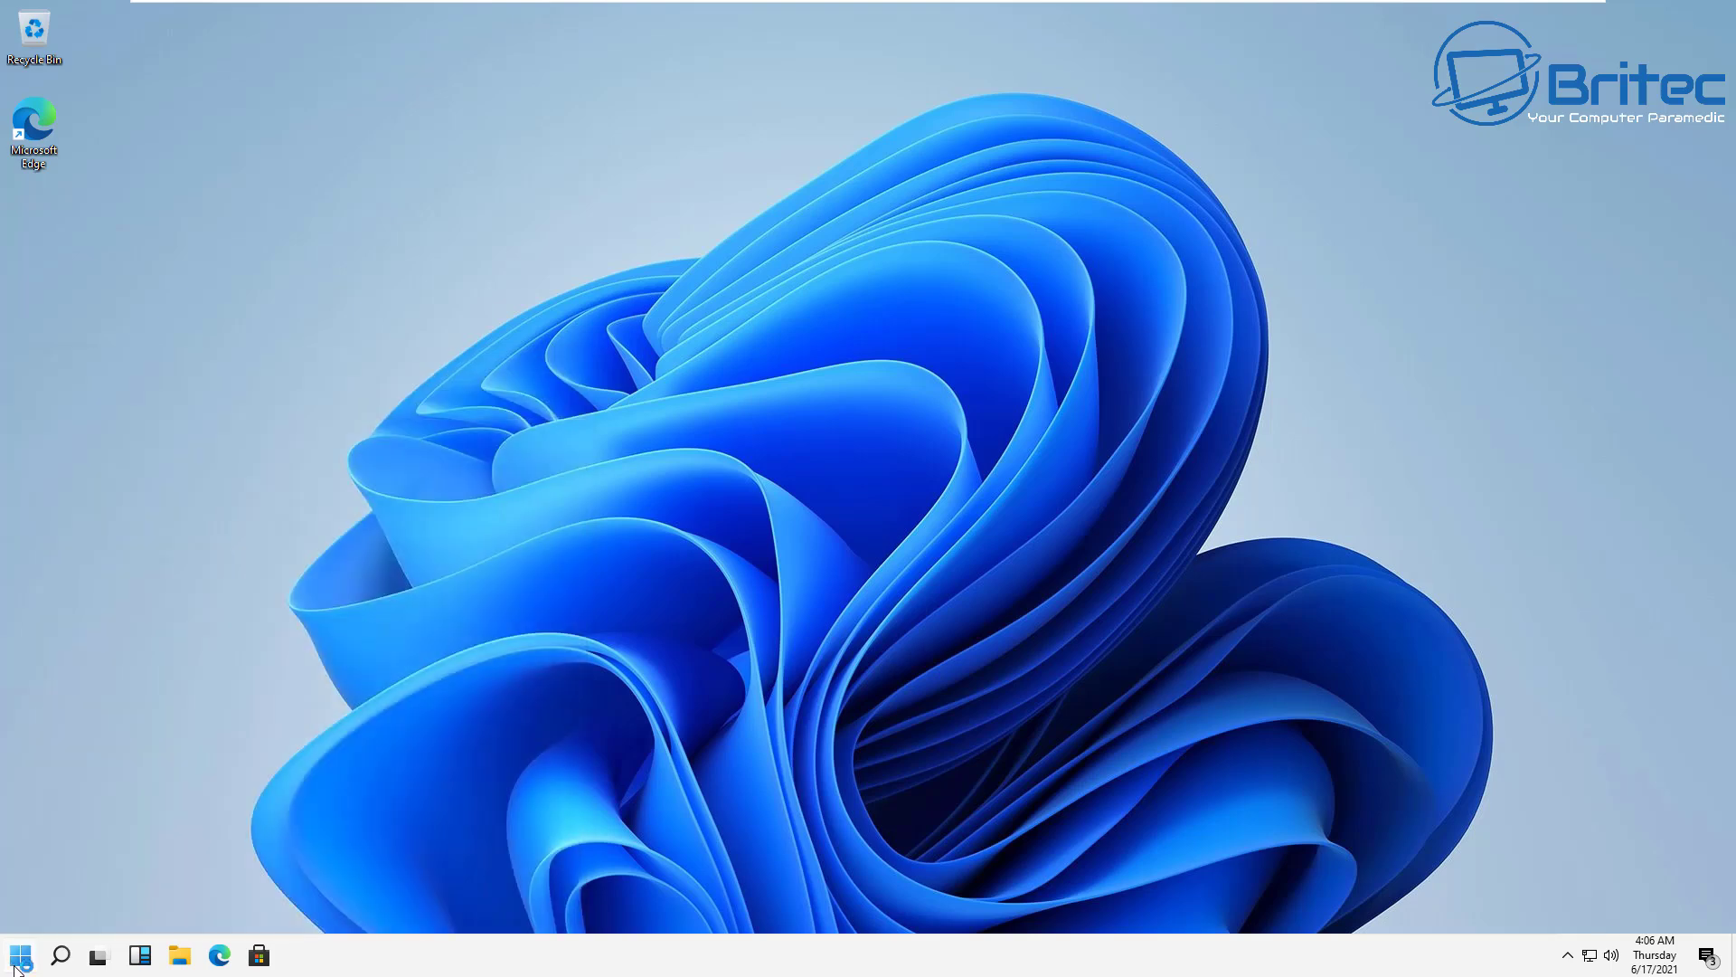
left_click(18, 961)
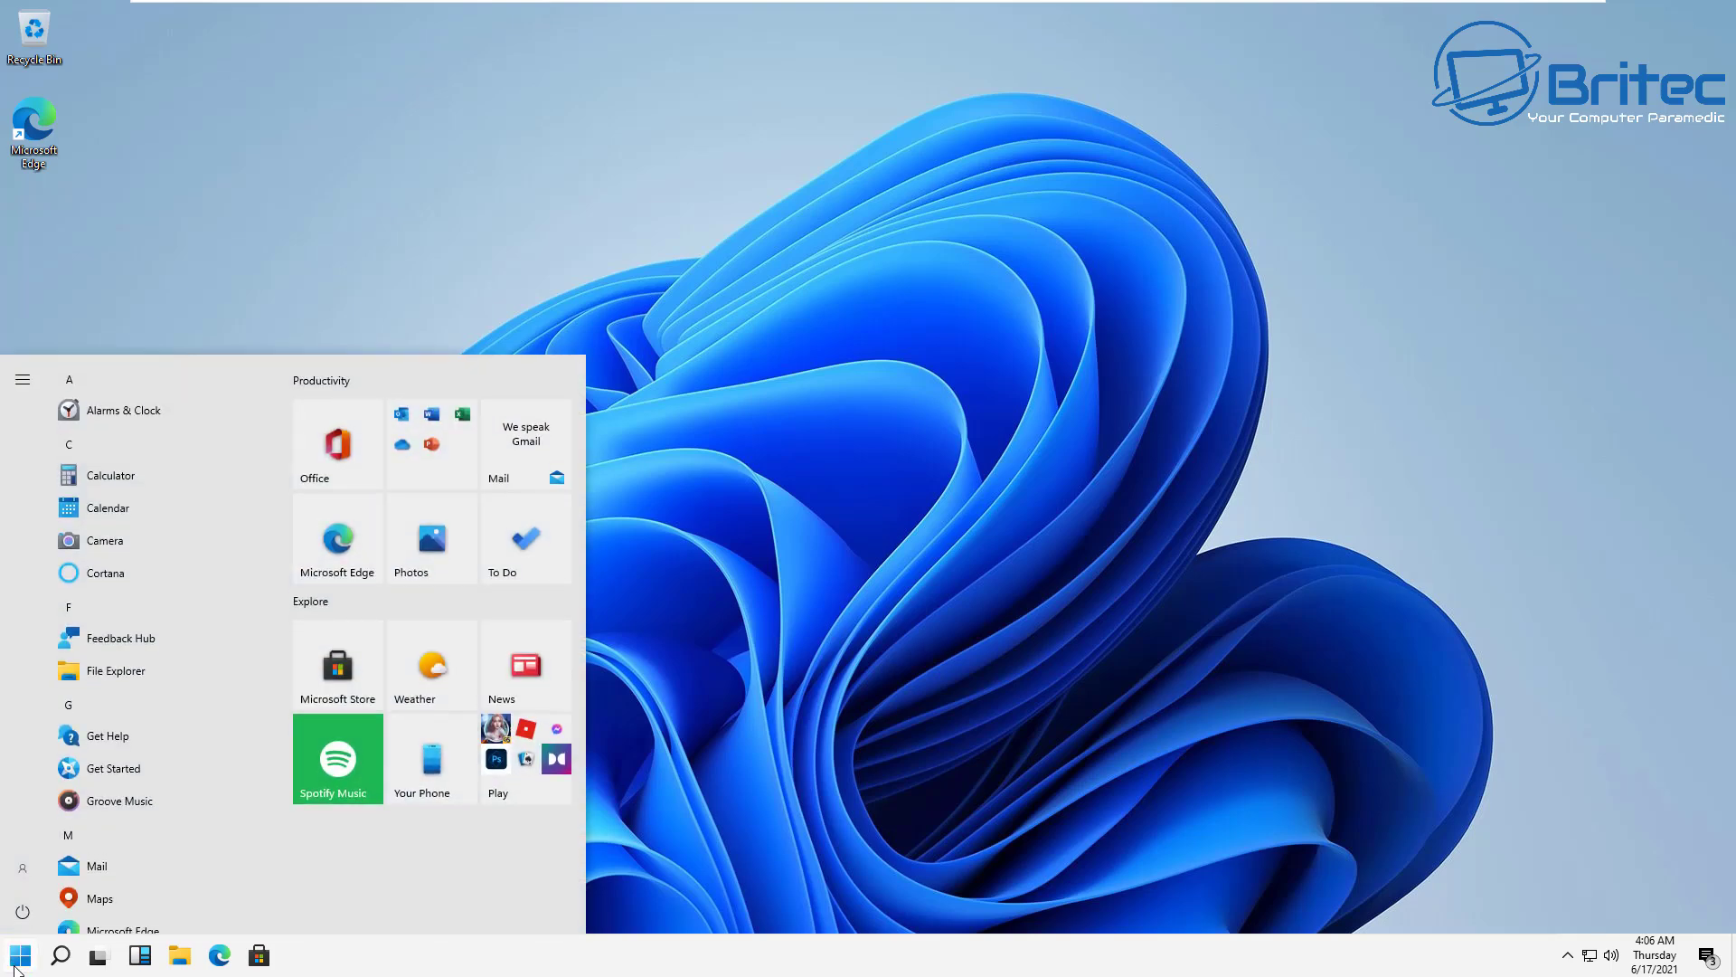
left_click(16, 965)
left_click(16, 965)
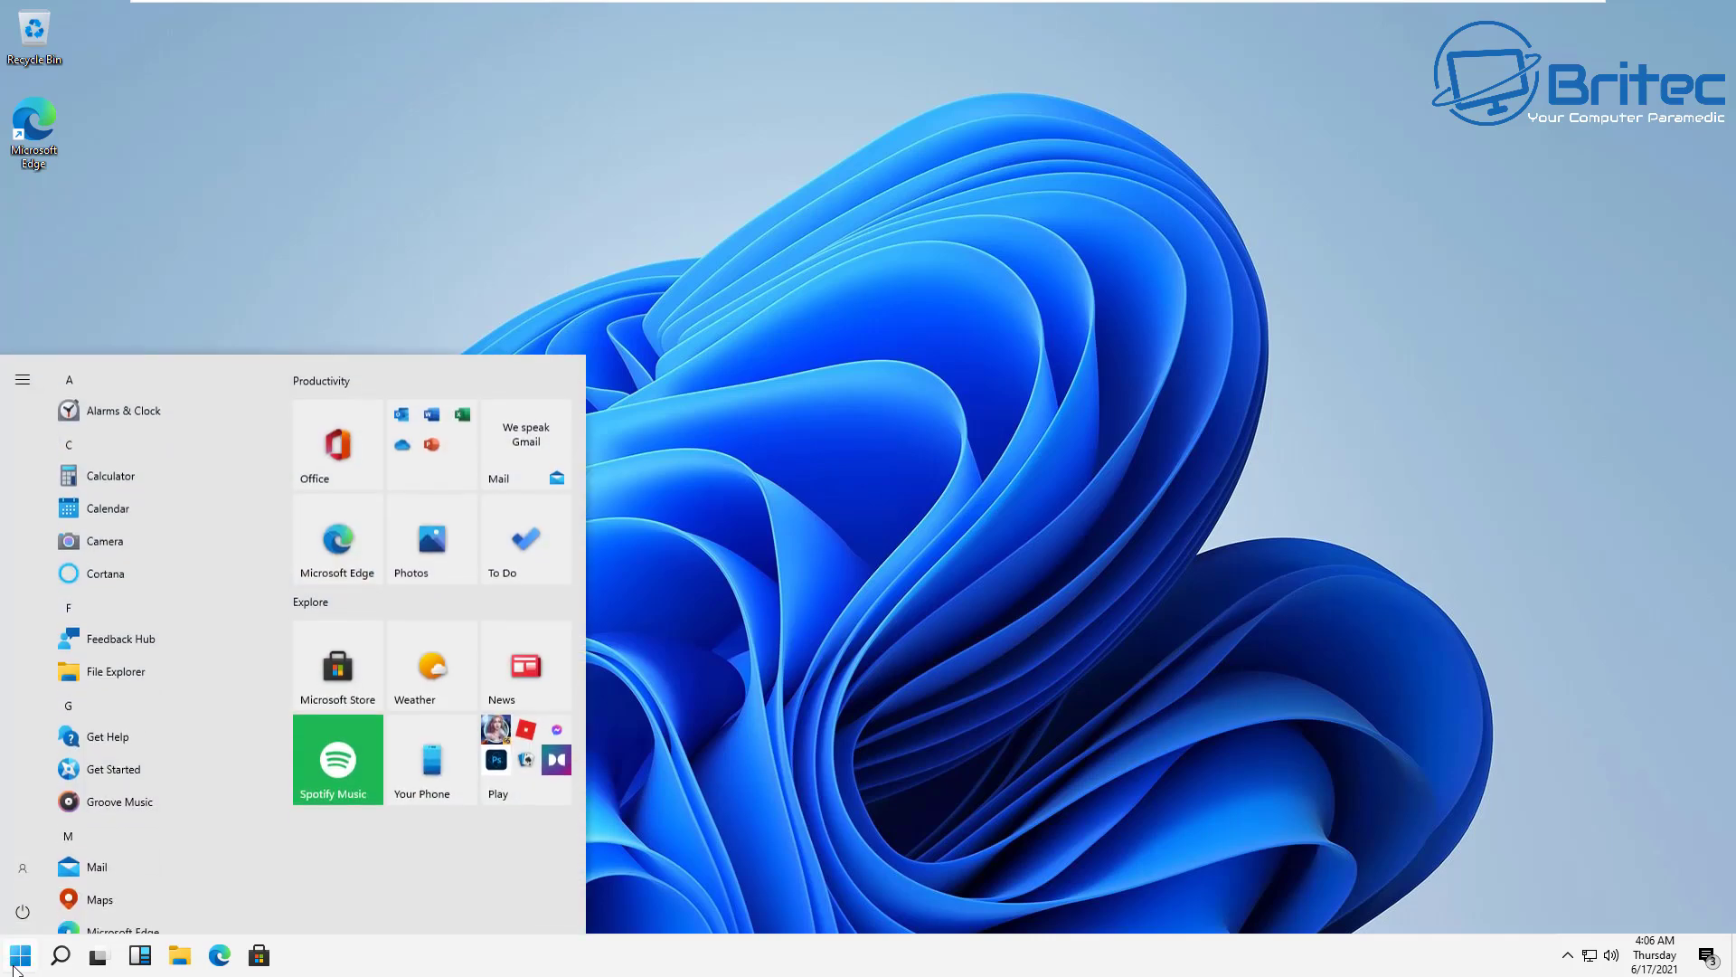
left_click(16, 965)
left_click(60, 955)
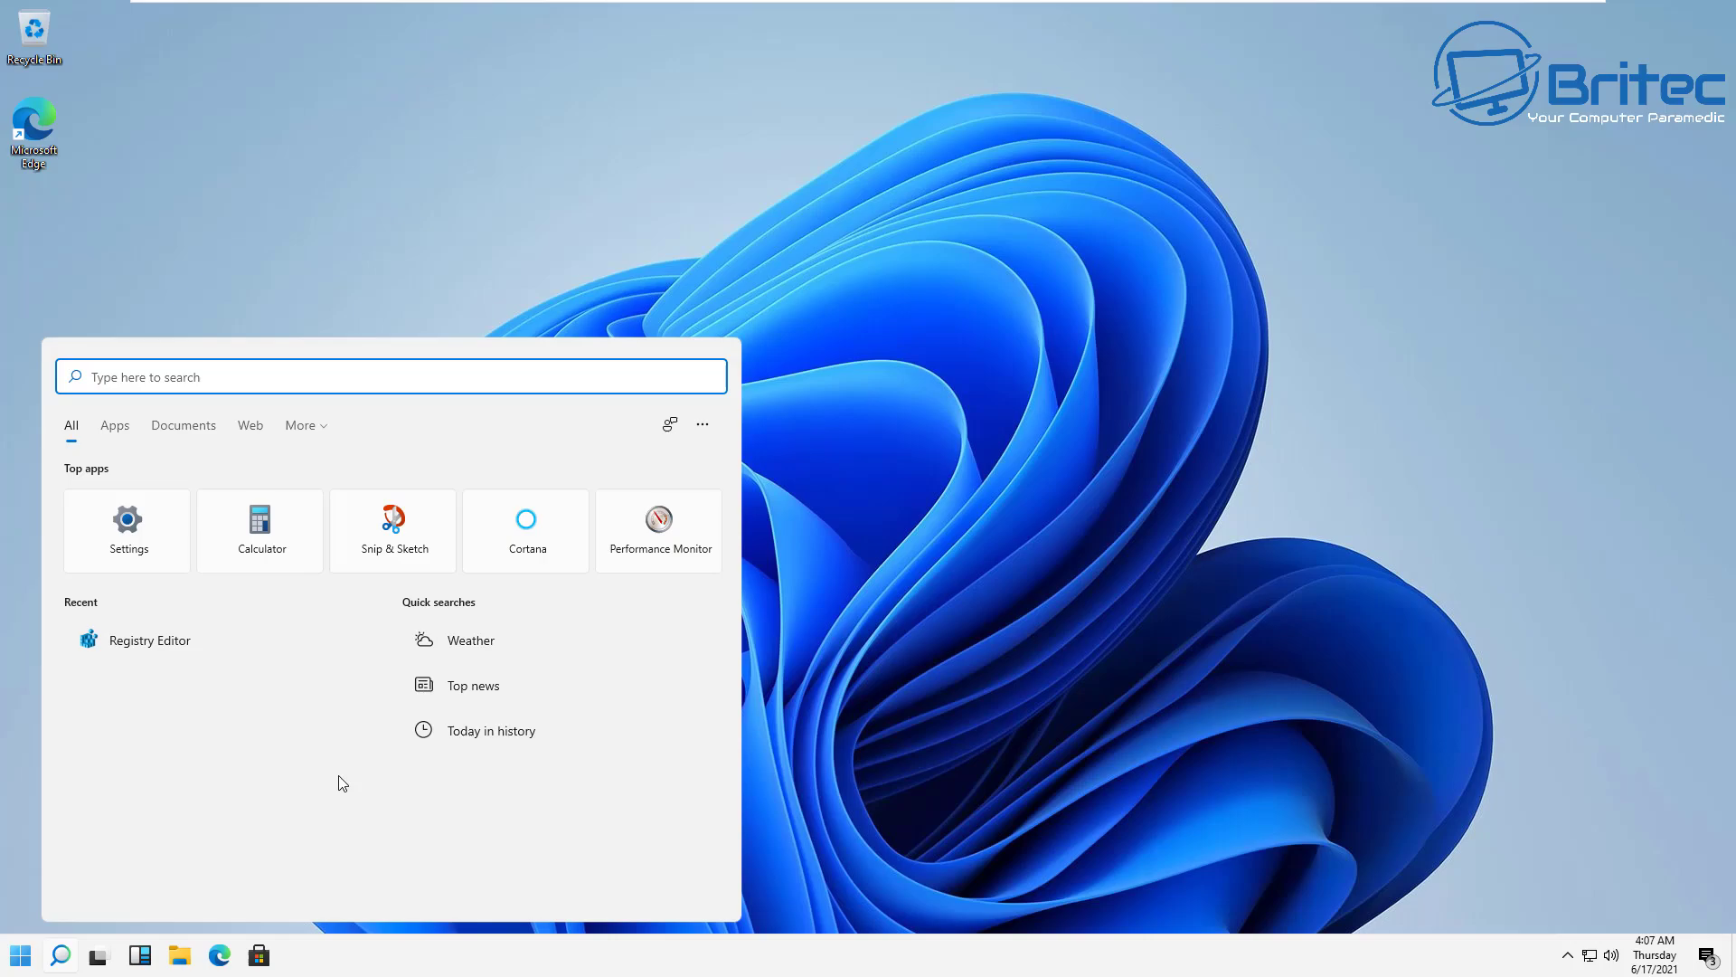
Step: Relaunch Registry Editor from Recent, approve the prompt, and set Start_ShowClassicMode's data to 0
left_click(143, 640)
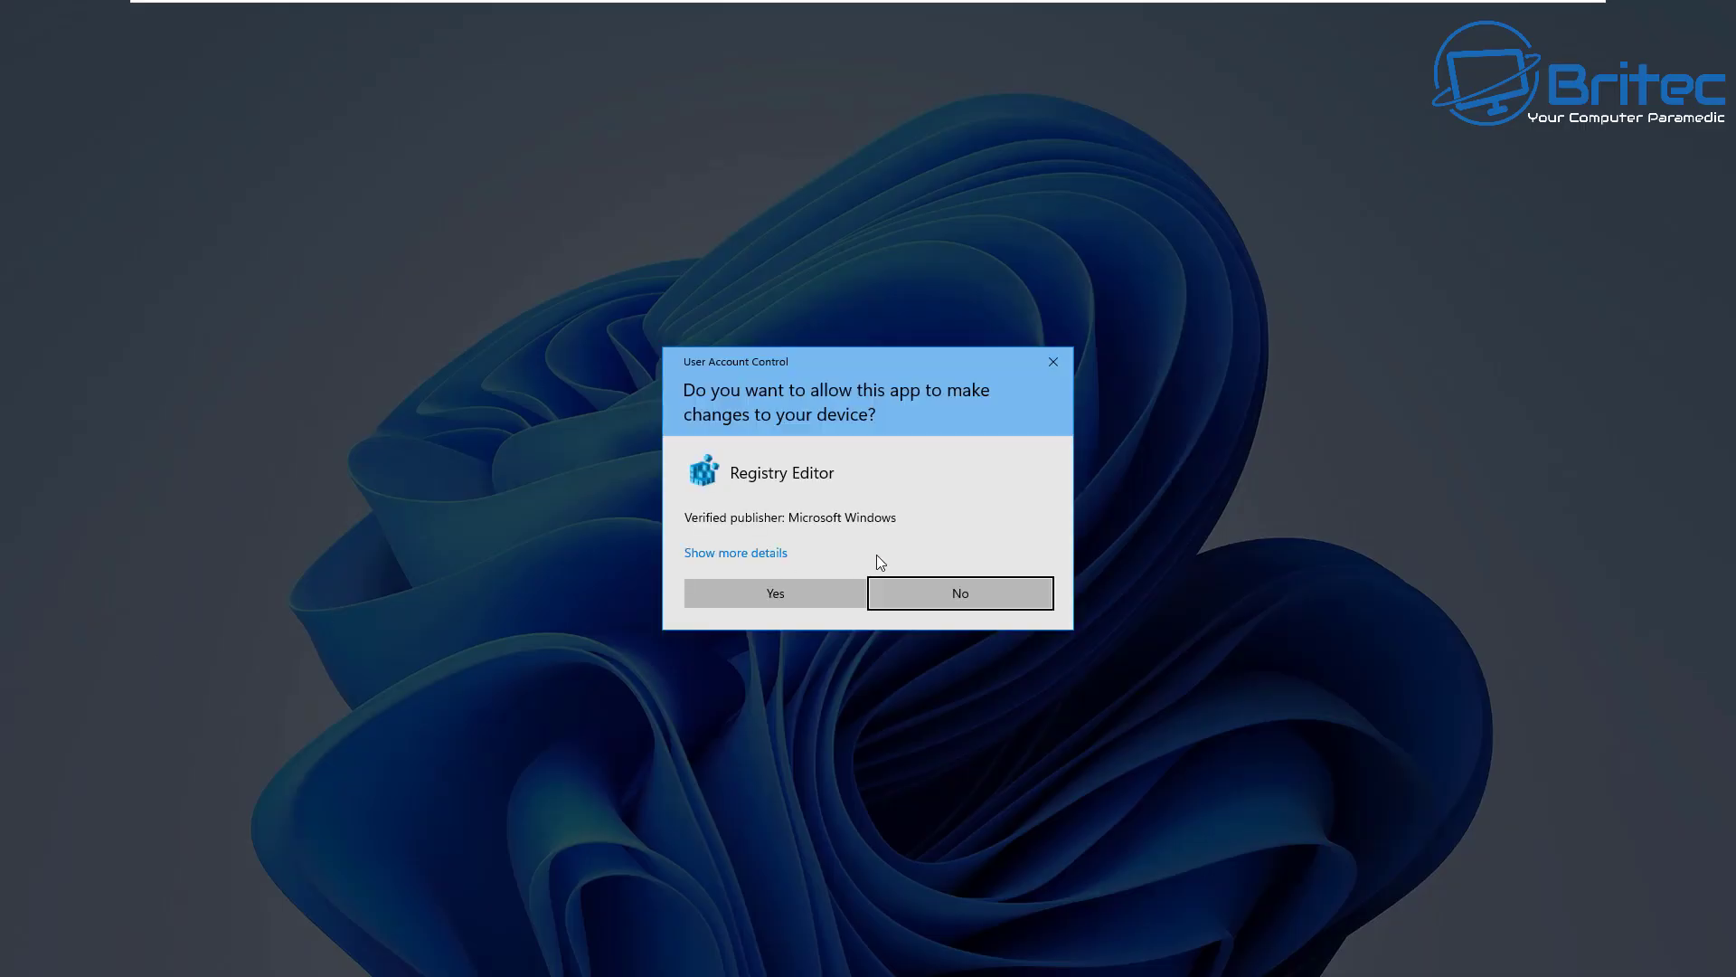
left_click(823, 587)
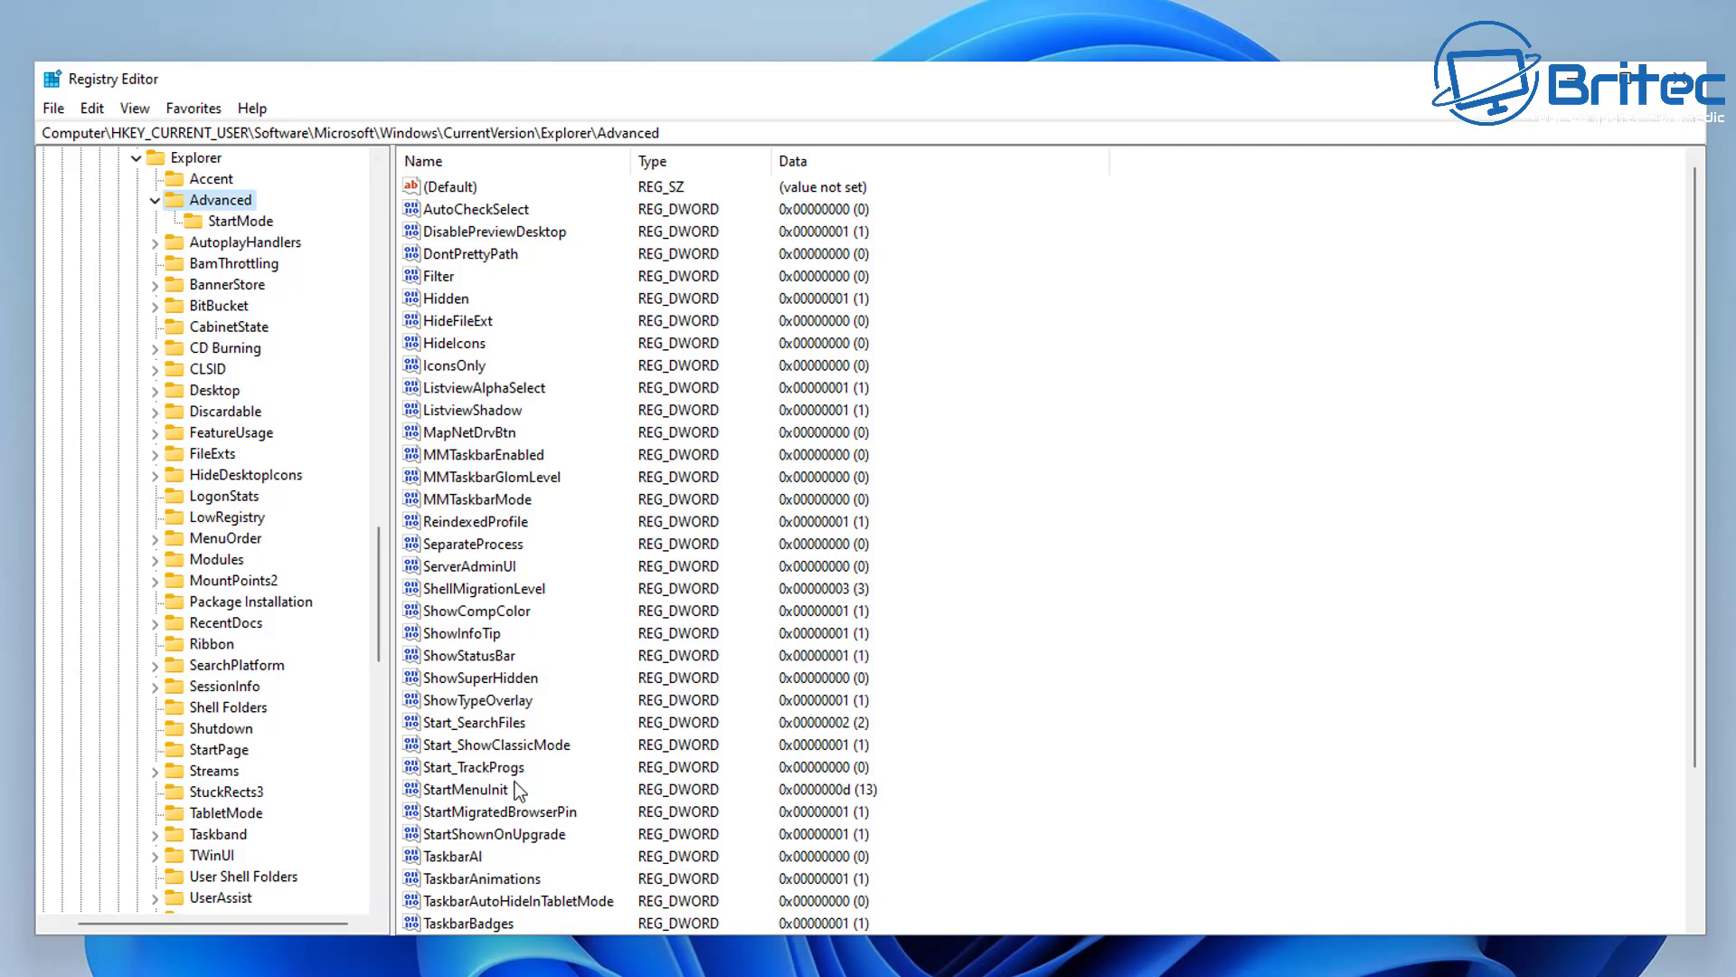
scroll(518, 790, "down", 3)
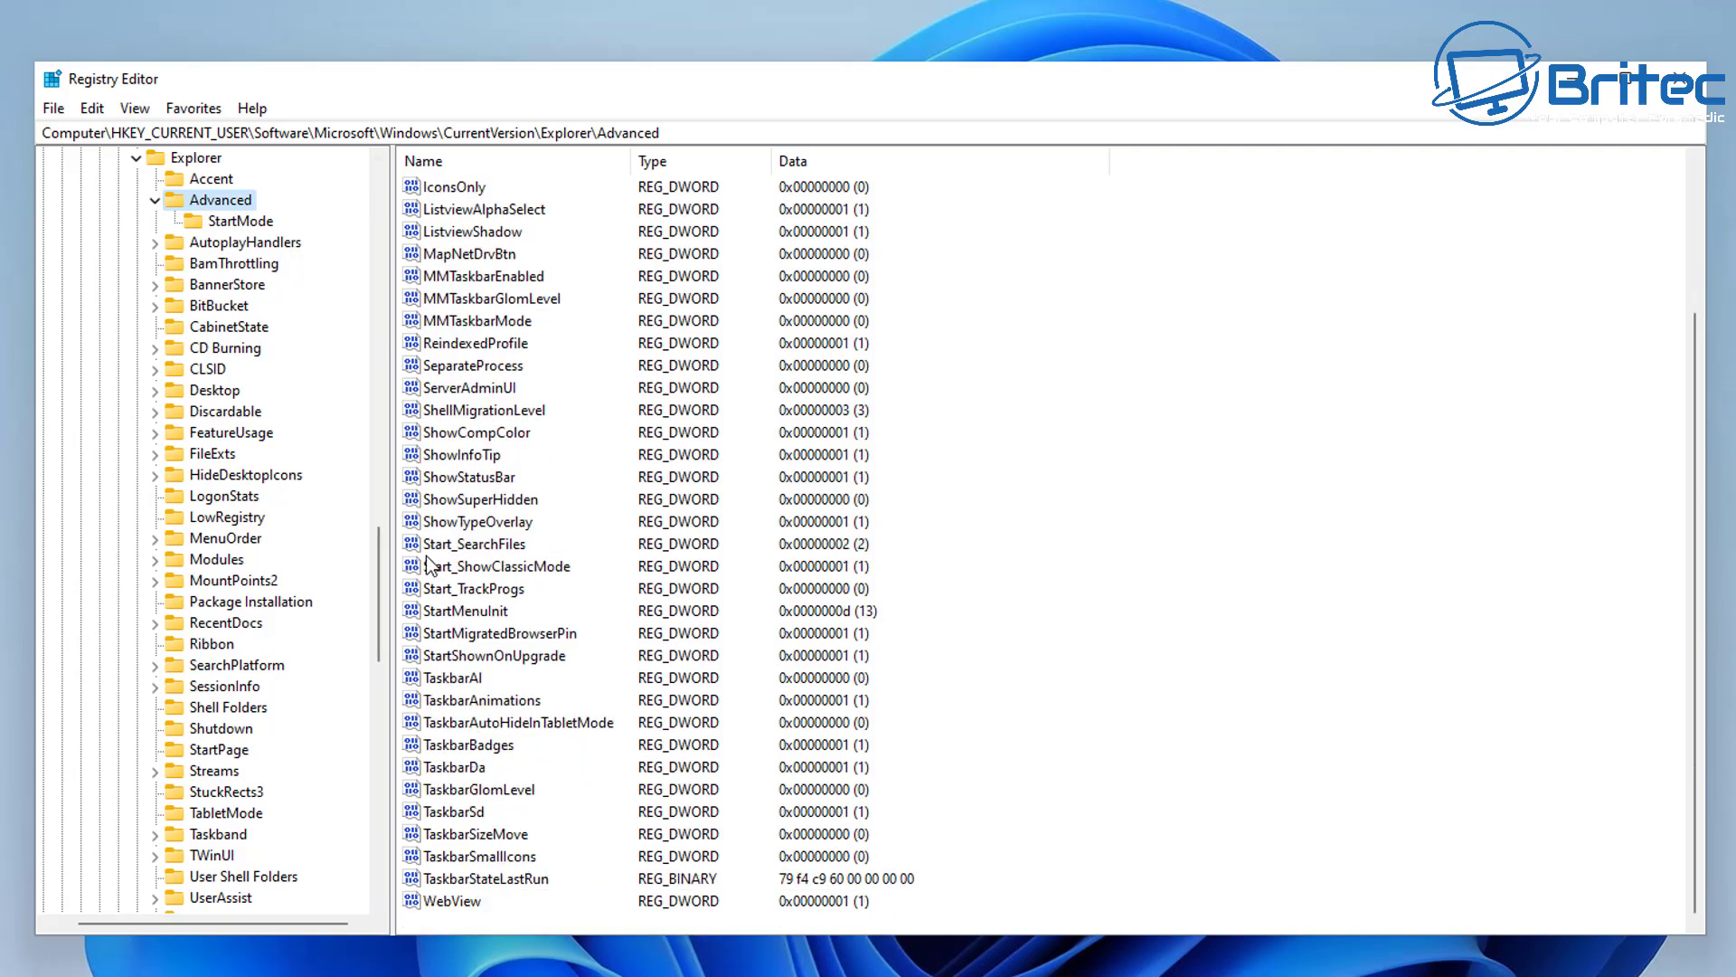
left_click(553, 600)
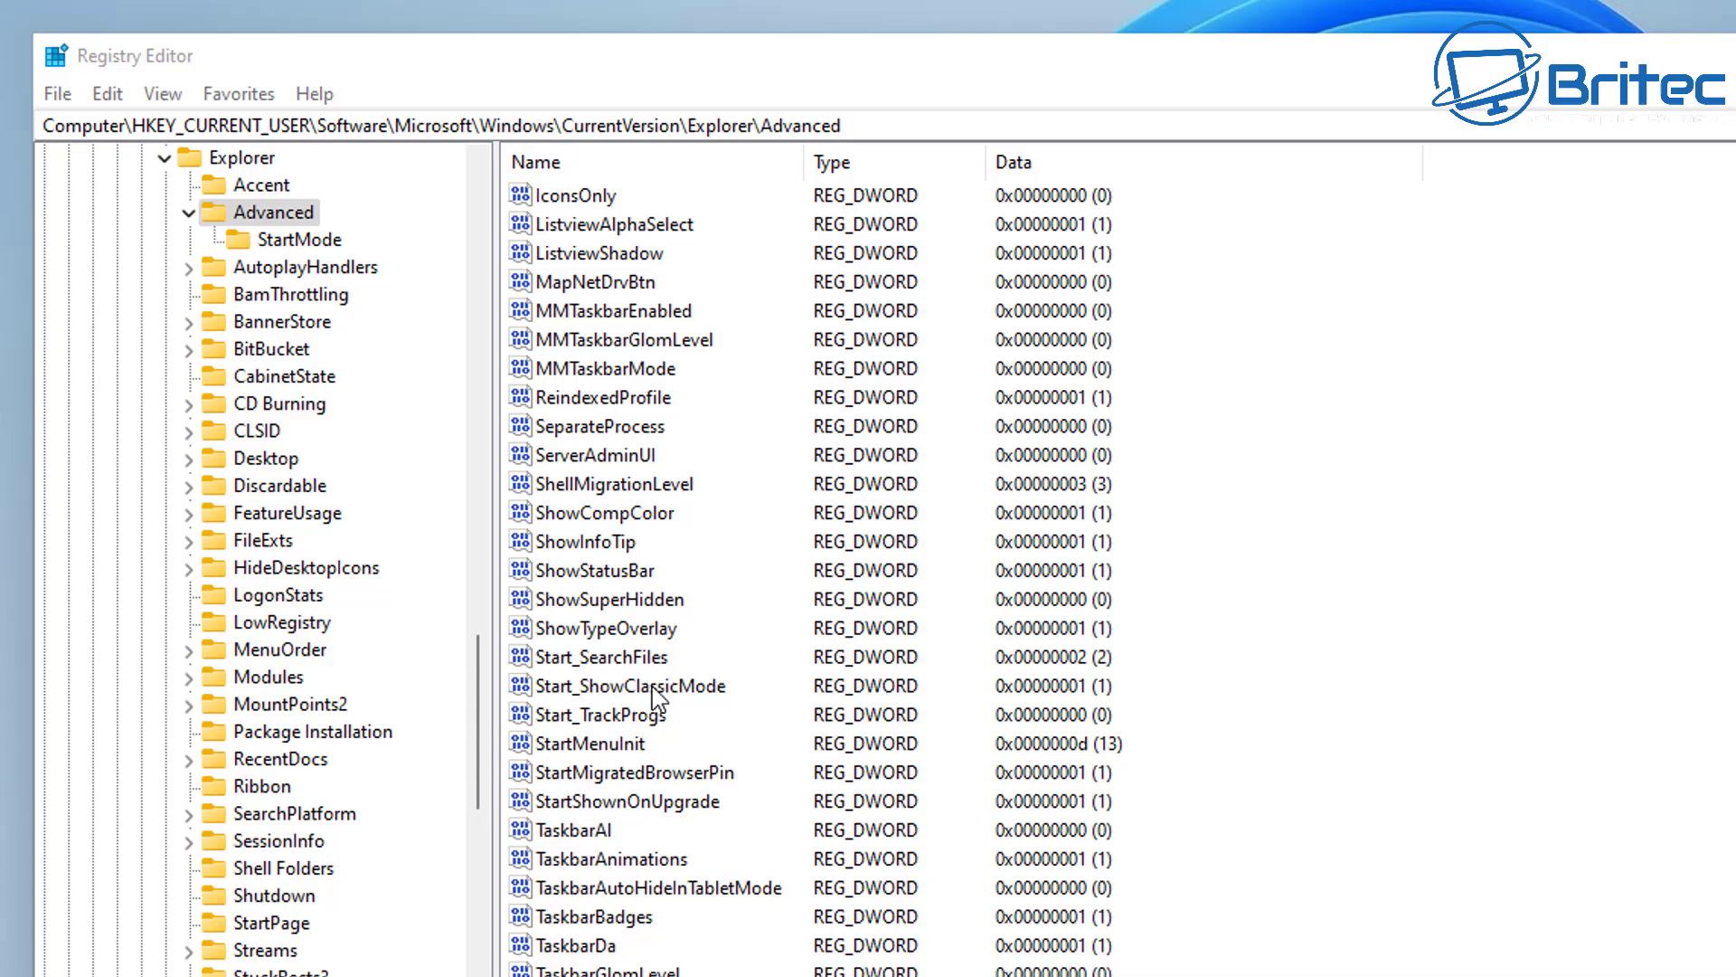
double_click(553, 600)
type("0")
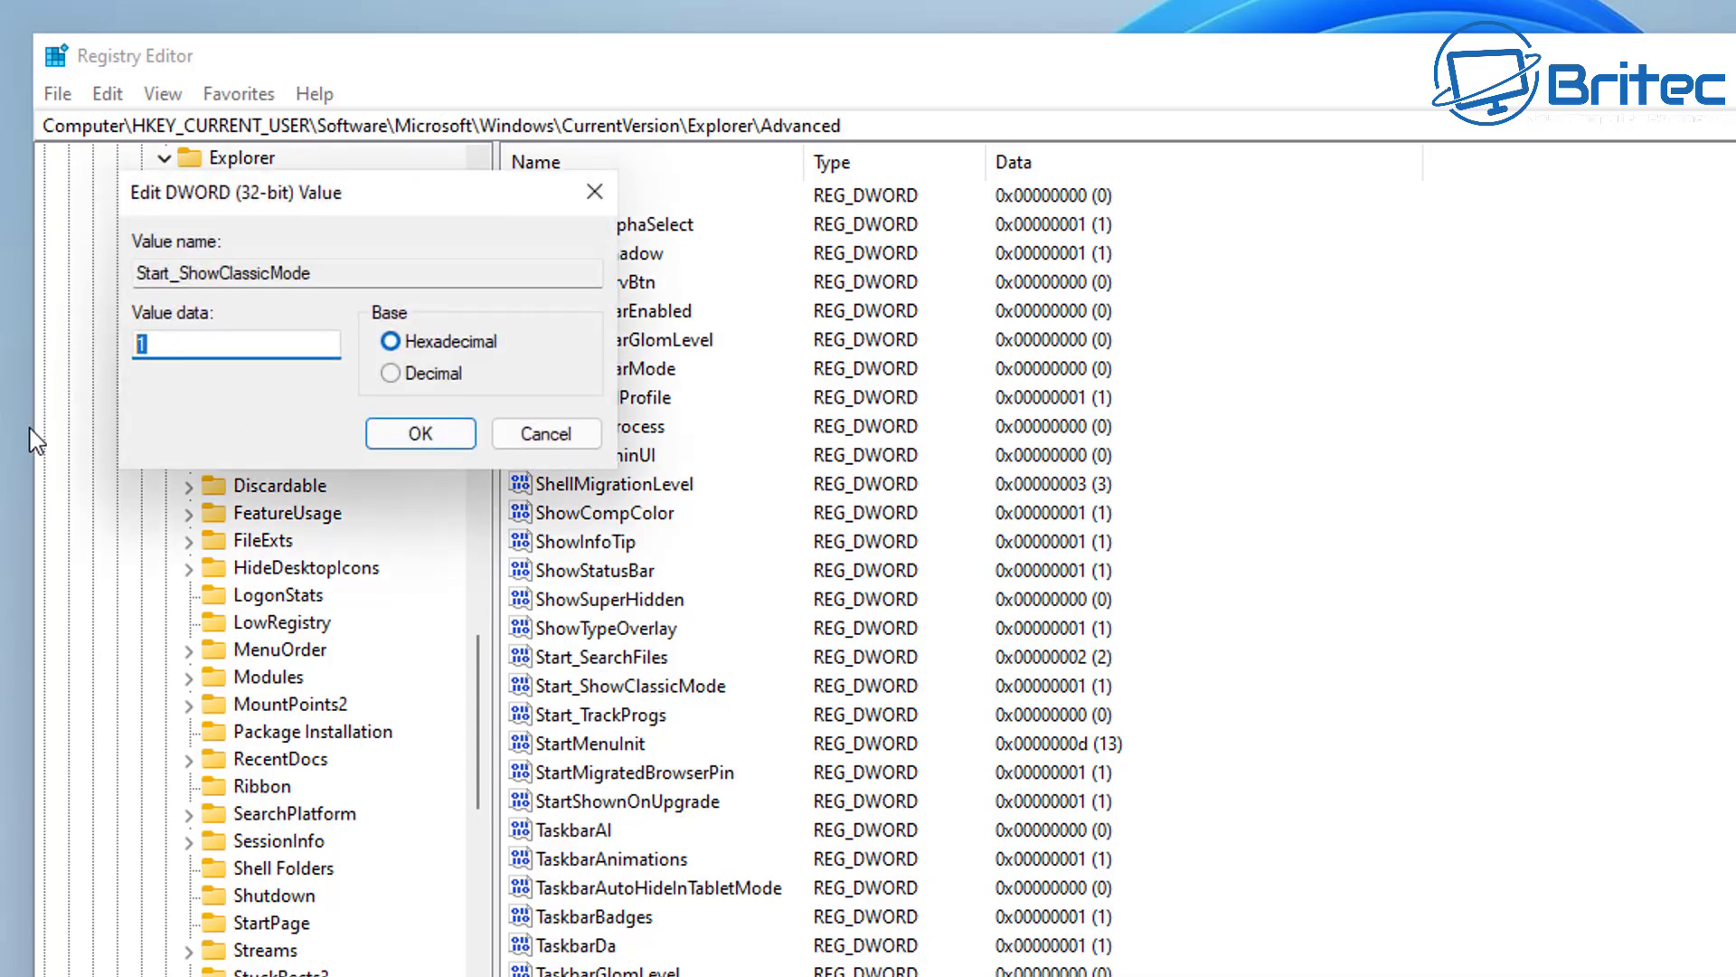
left_click(421, 433)
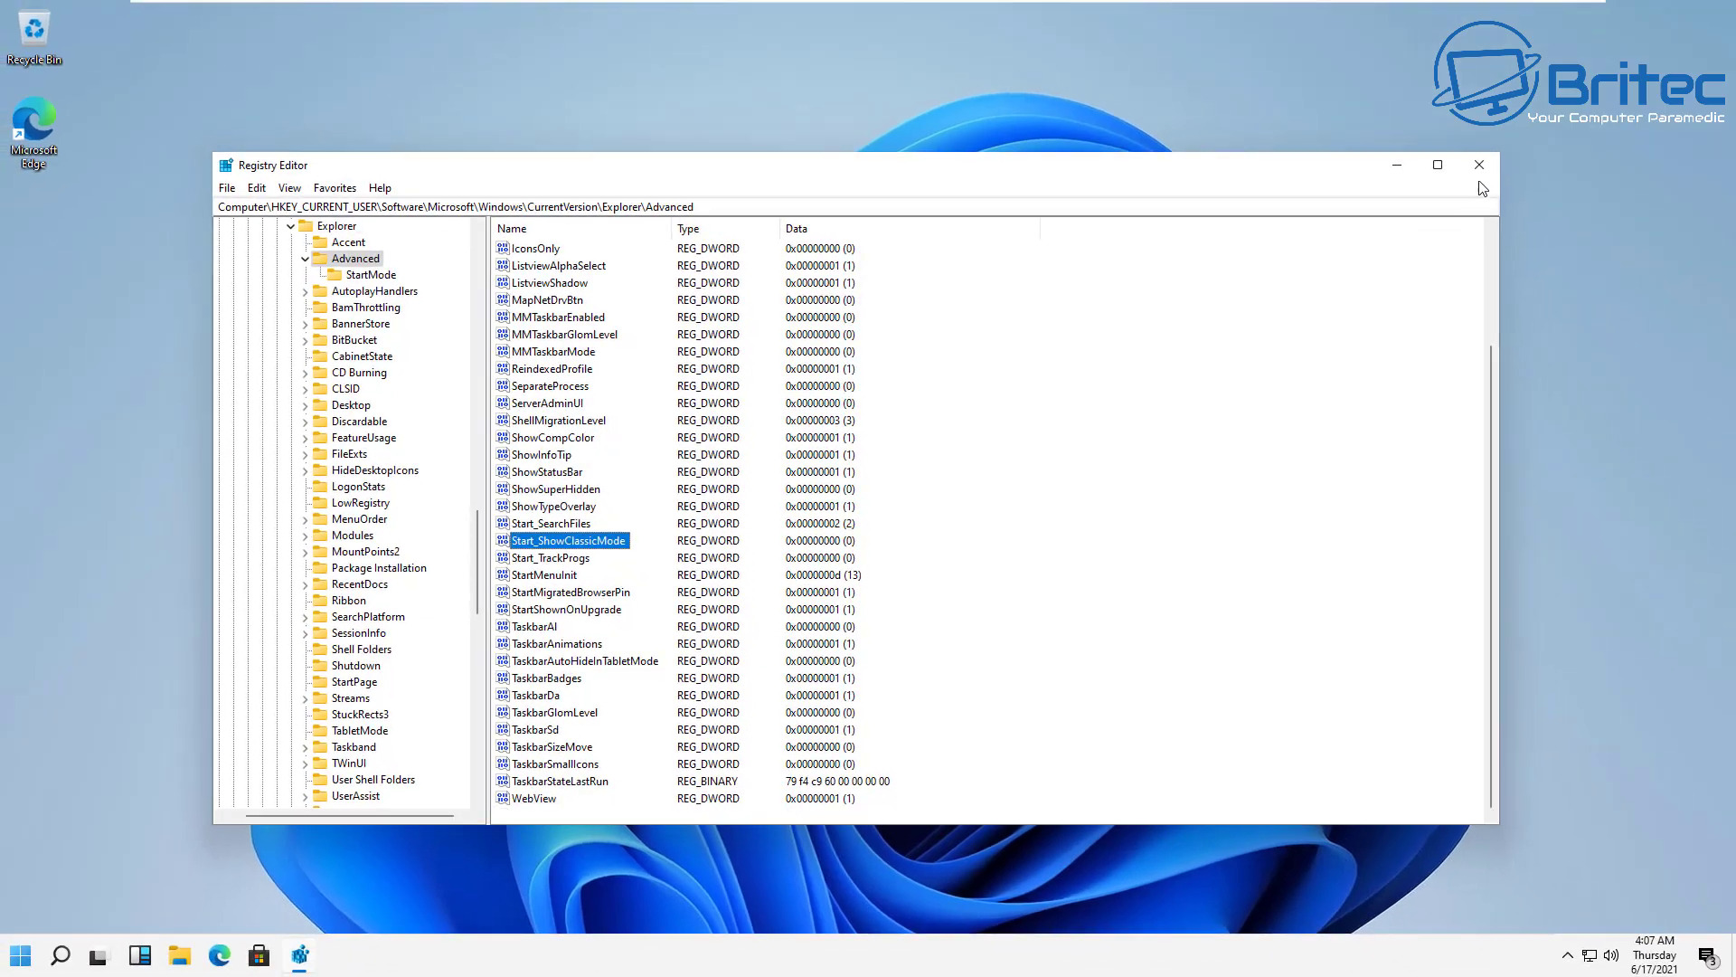
Step: Close Registry Editor and restart Windows 11 from the Start menu's power options
left_click(1551, 154)
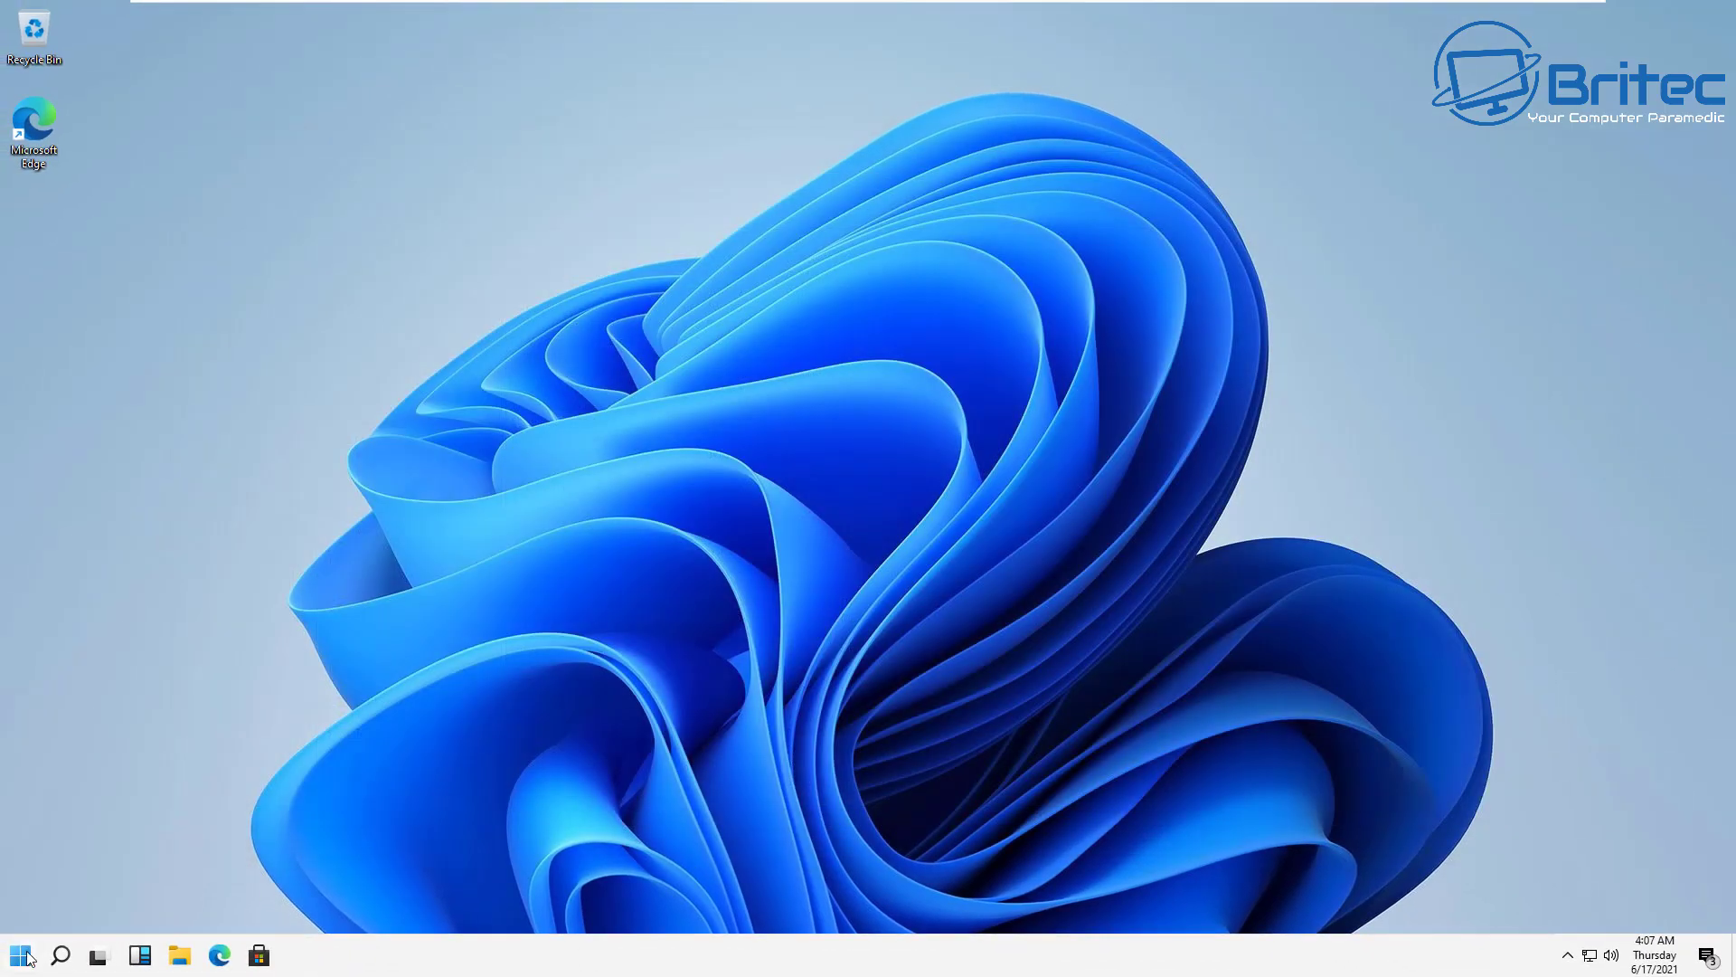
left_click(21, 956)
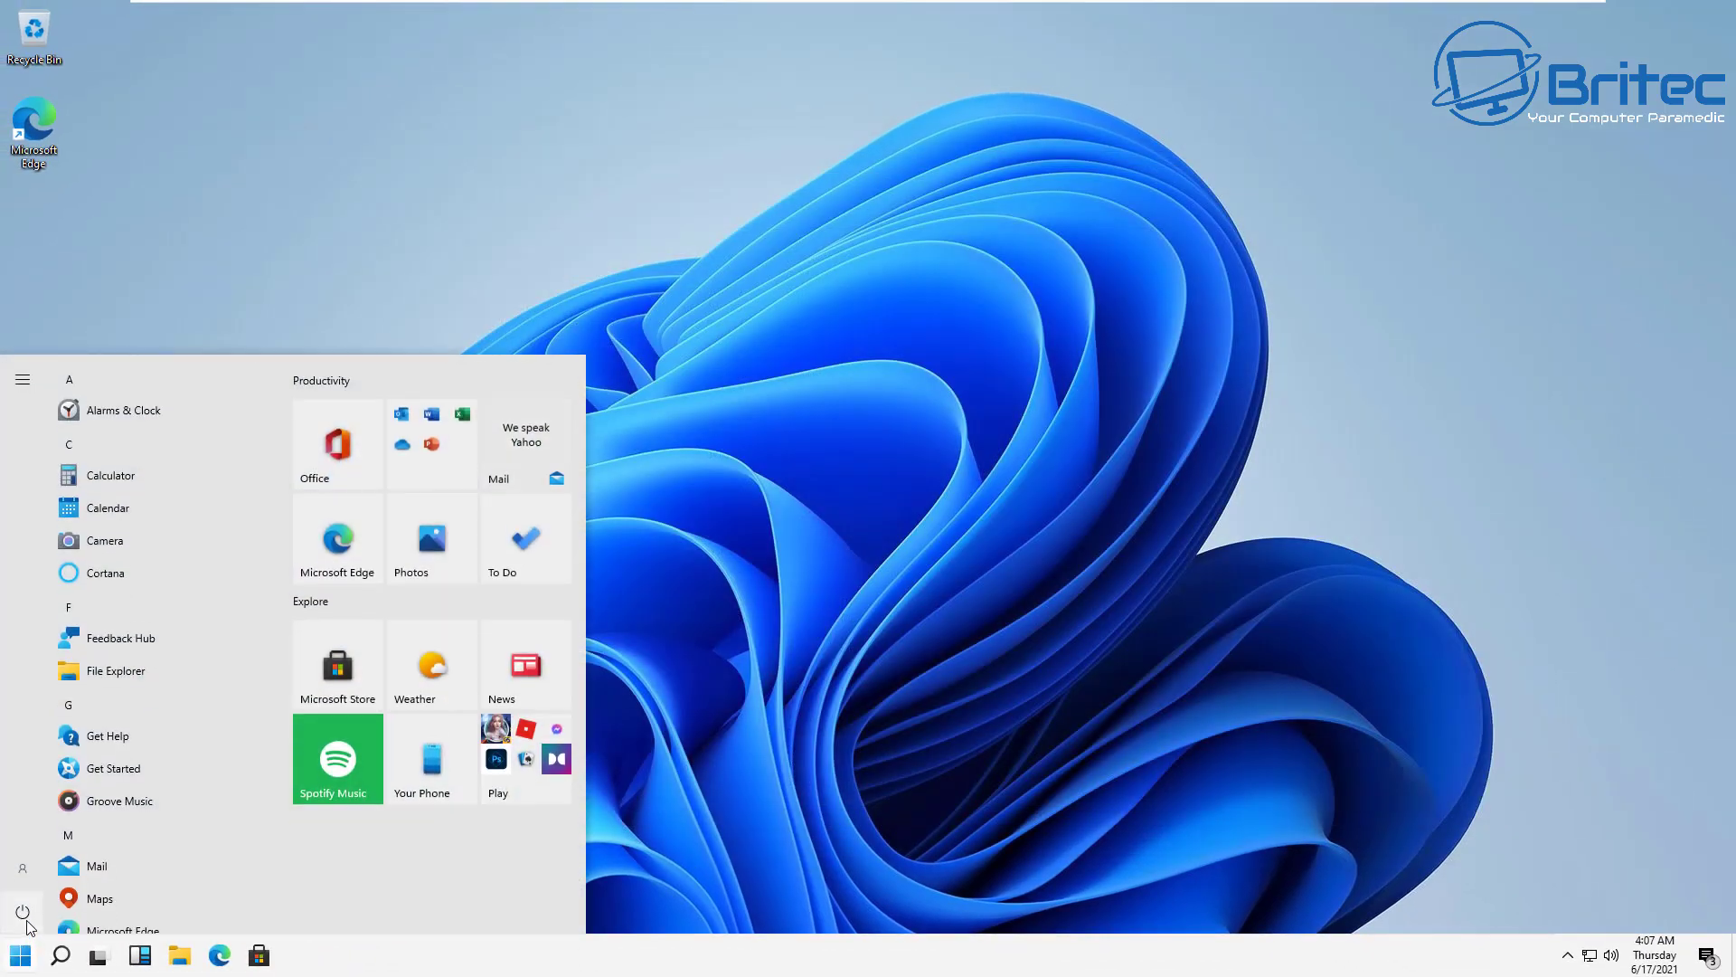
left_click(22, 911)
left_click(55, 833)
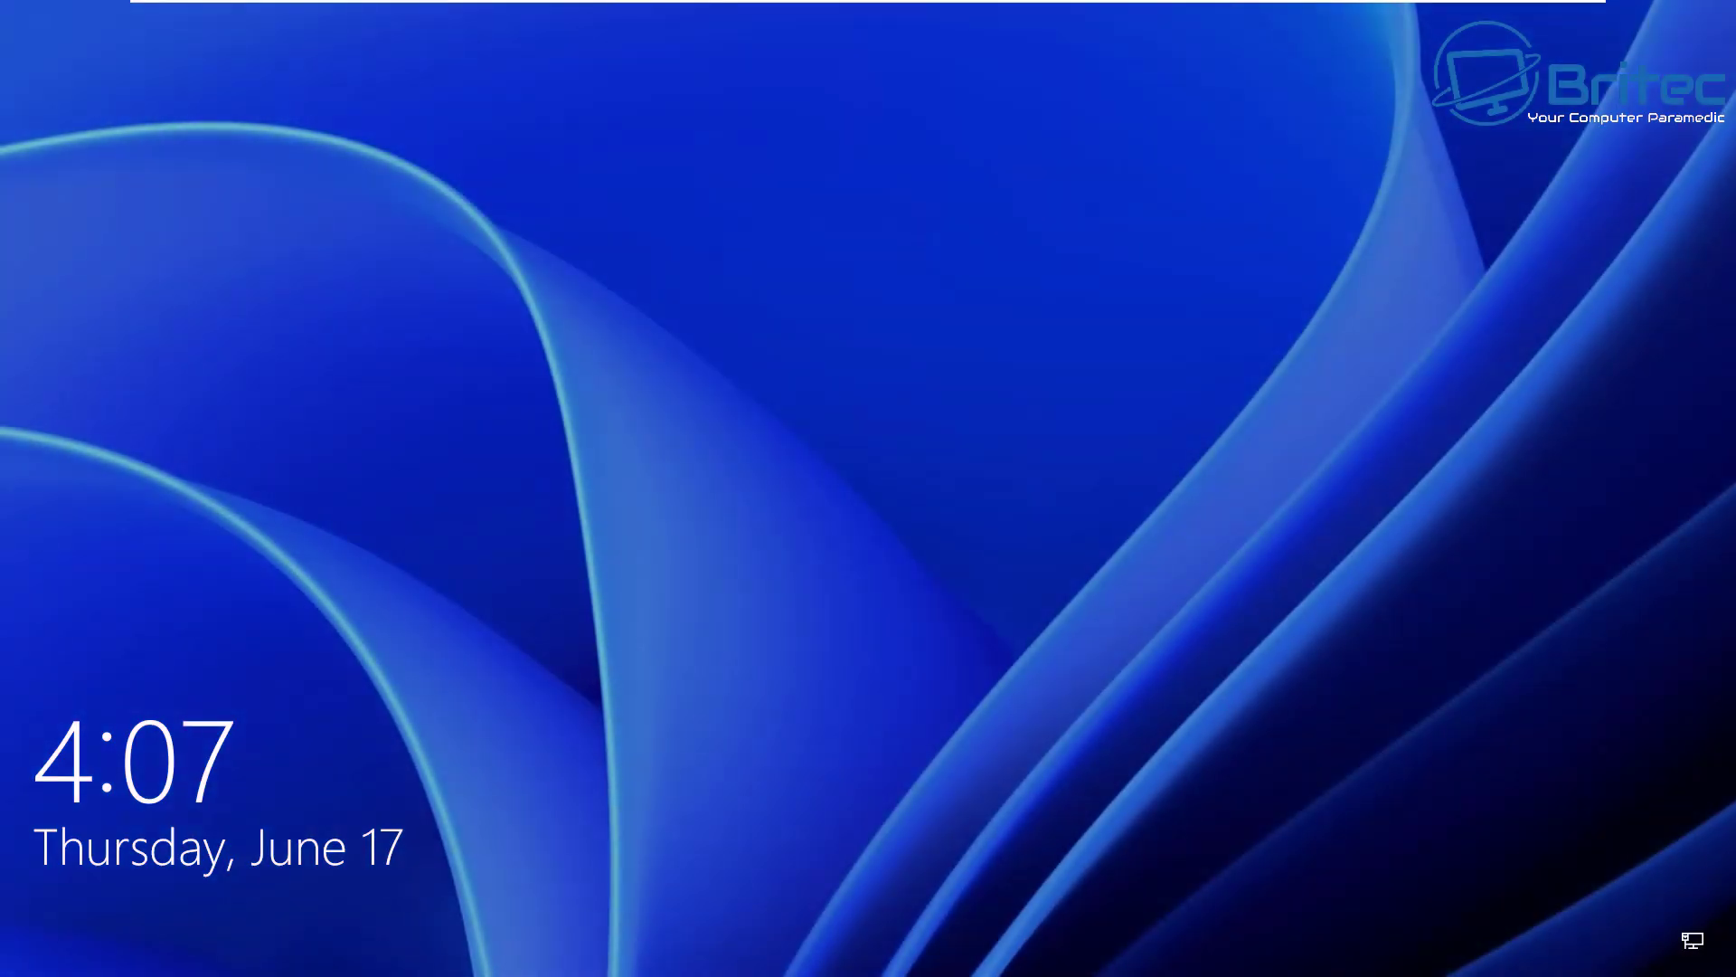
Step: Dismiss the lock screen and sign in with the account password to reach the desktop
key("space")
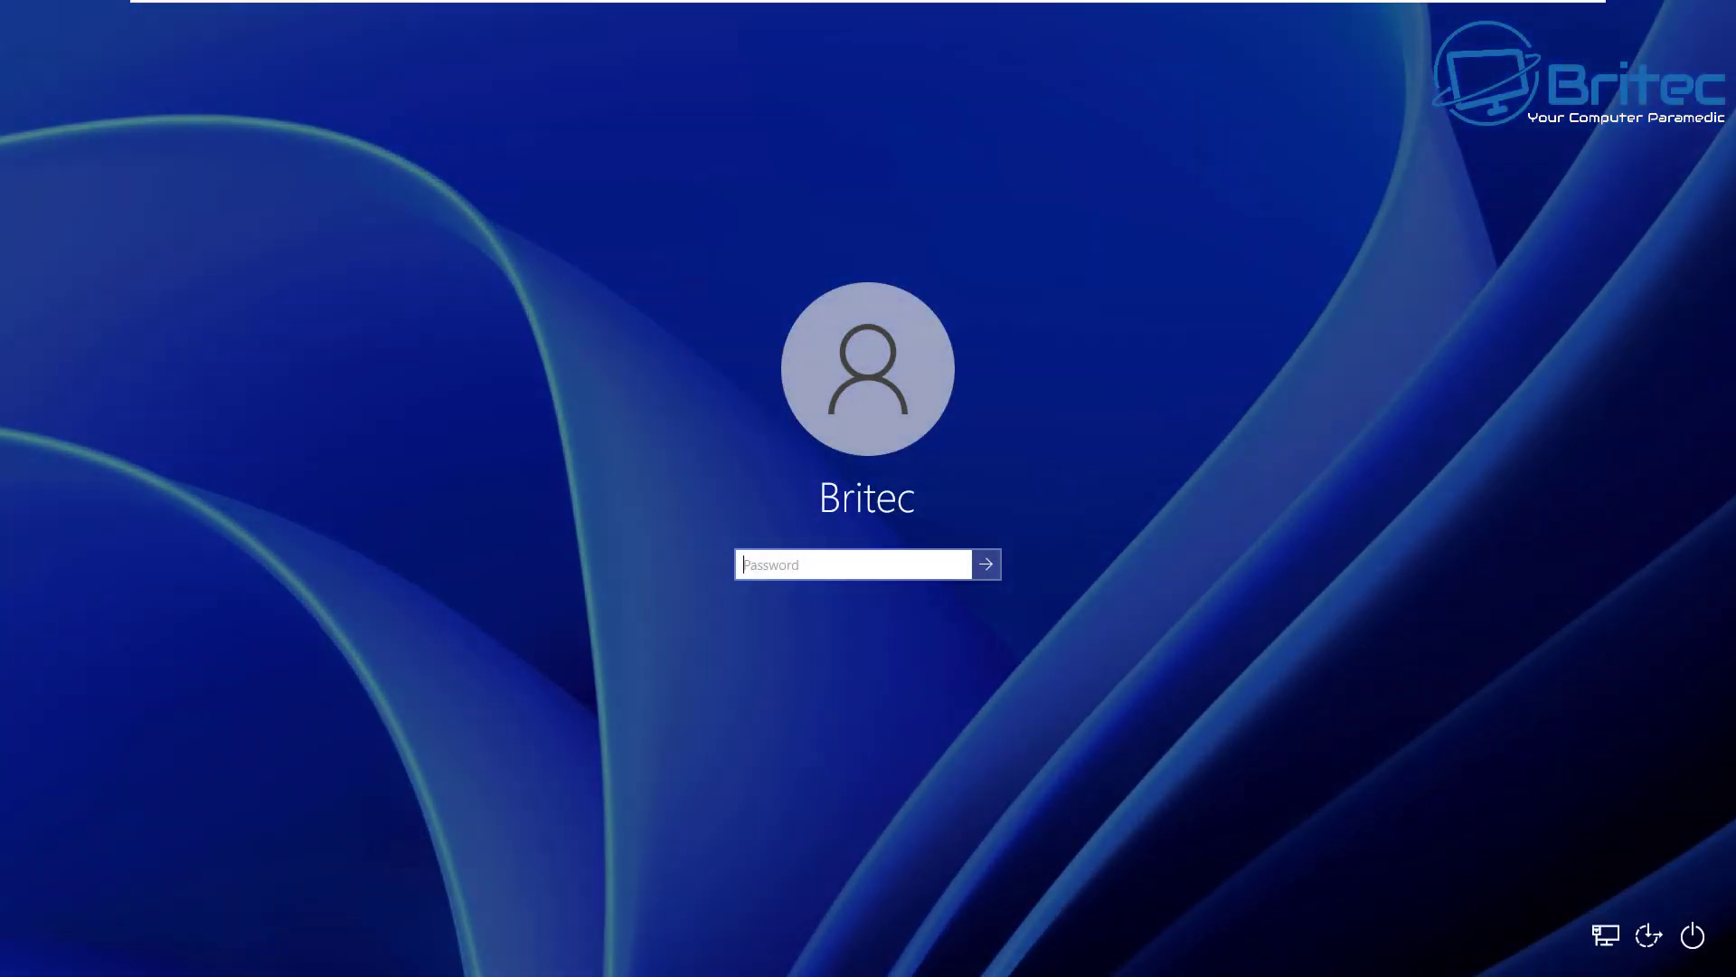
type("*******")
key("Return")
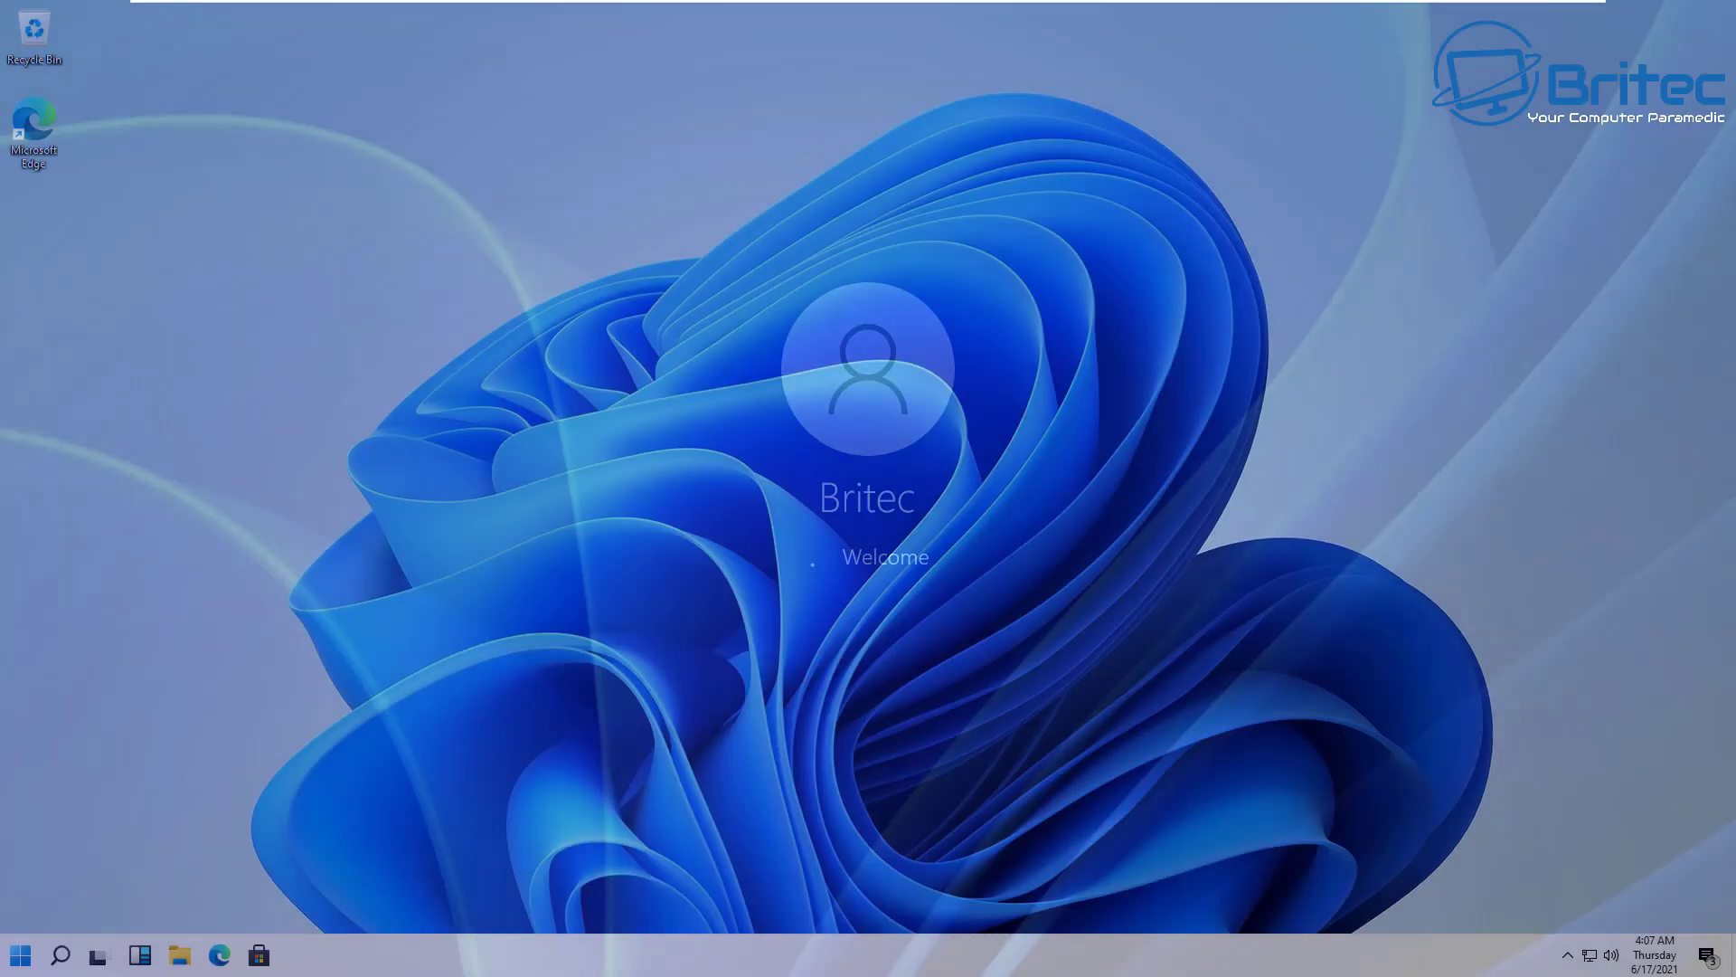
left_click(20, 955)
left_click(20, 955)
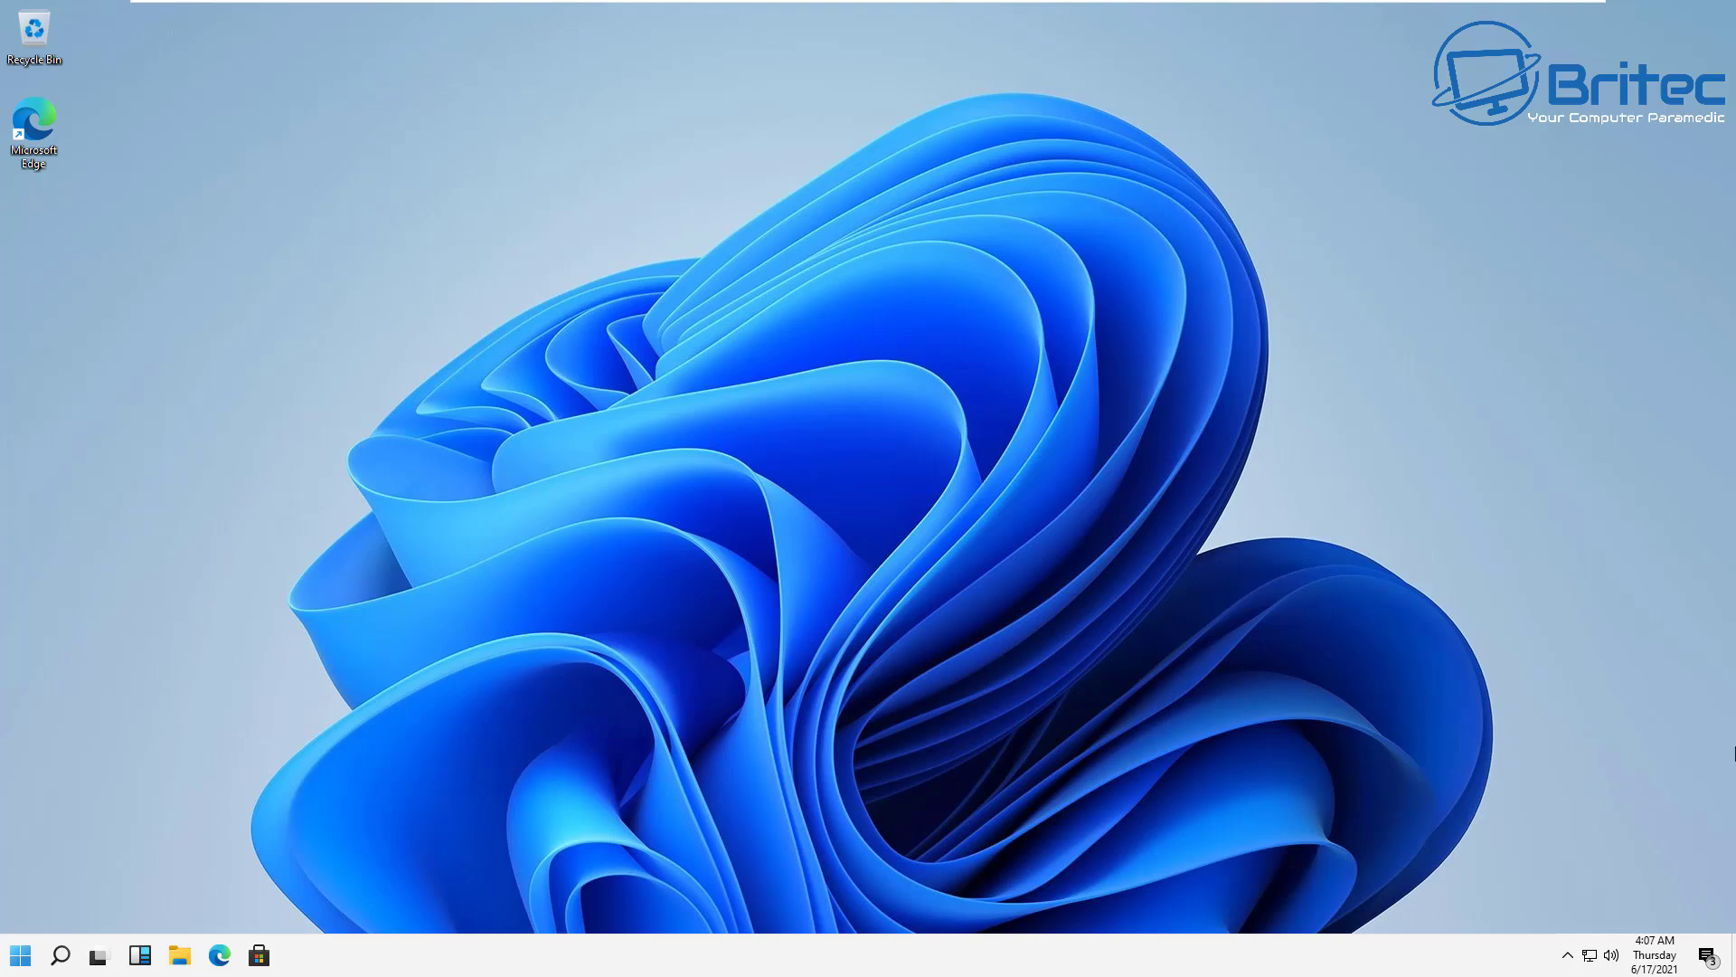